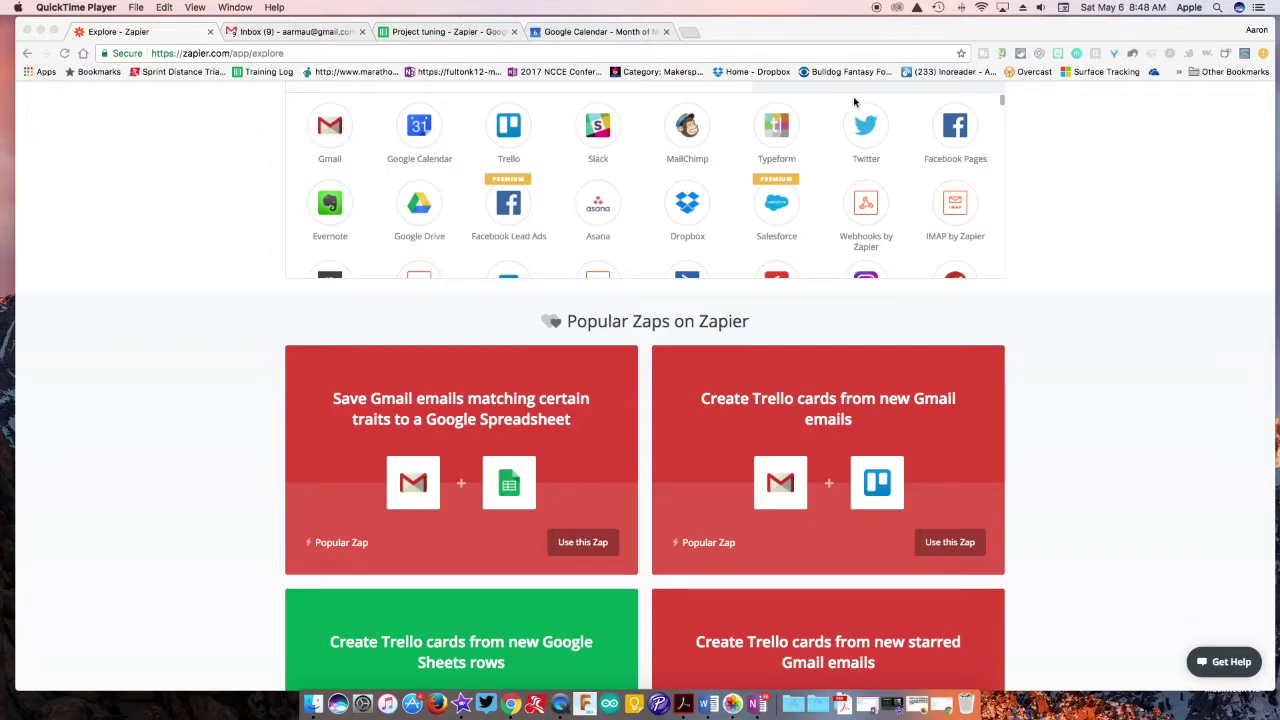
Switch to the desktop holding the Bulldog Block Tuning Schedule and scroll through its rows.
key(ctrl+Right)
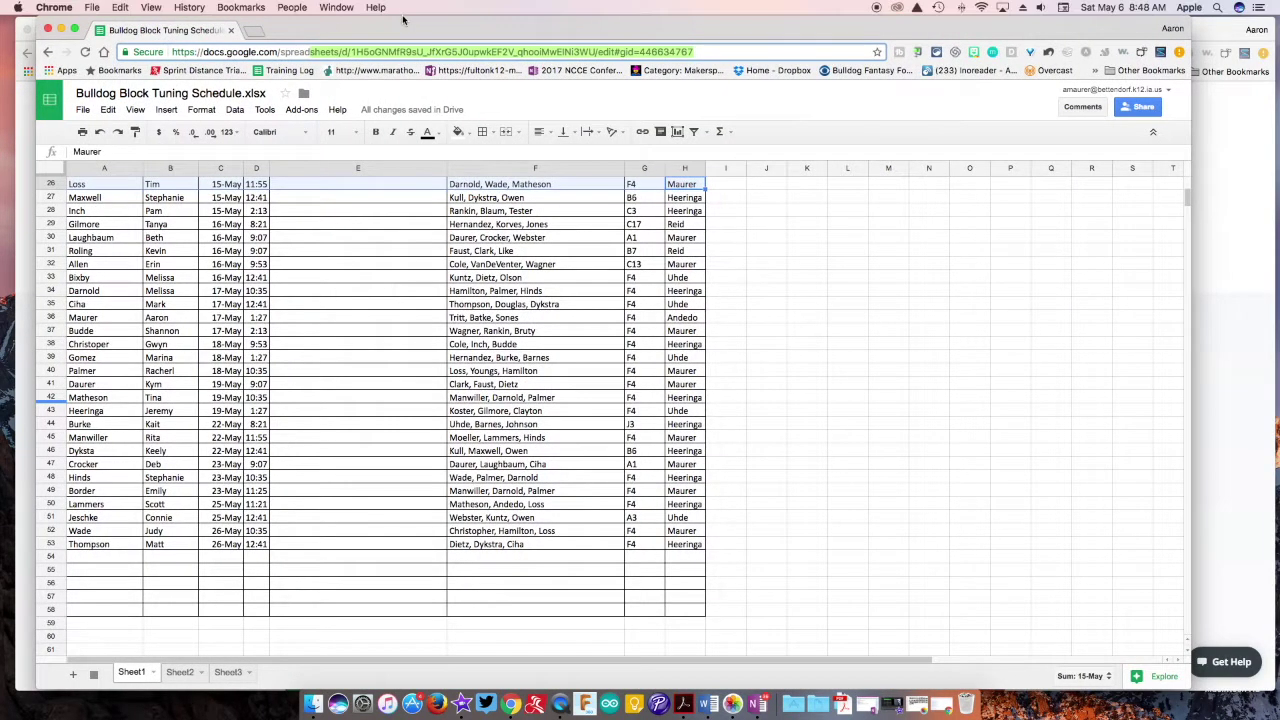
scroll(362, 213, up, 5)
scroll(362, 213, up, 1)
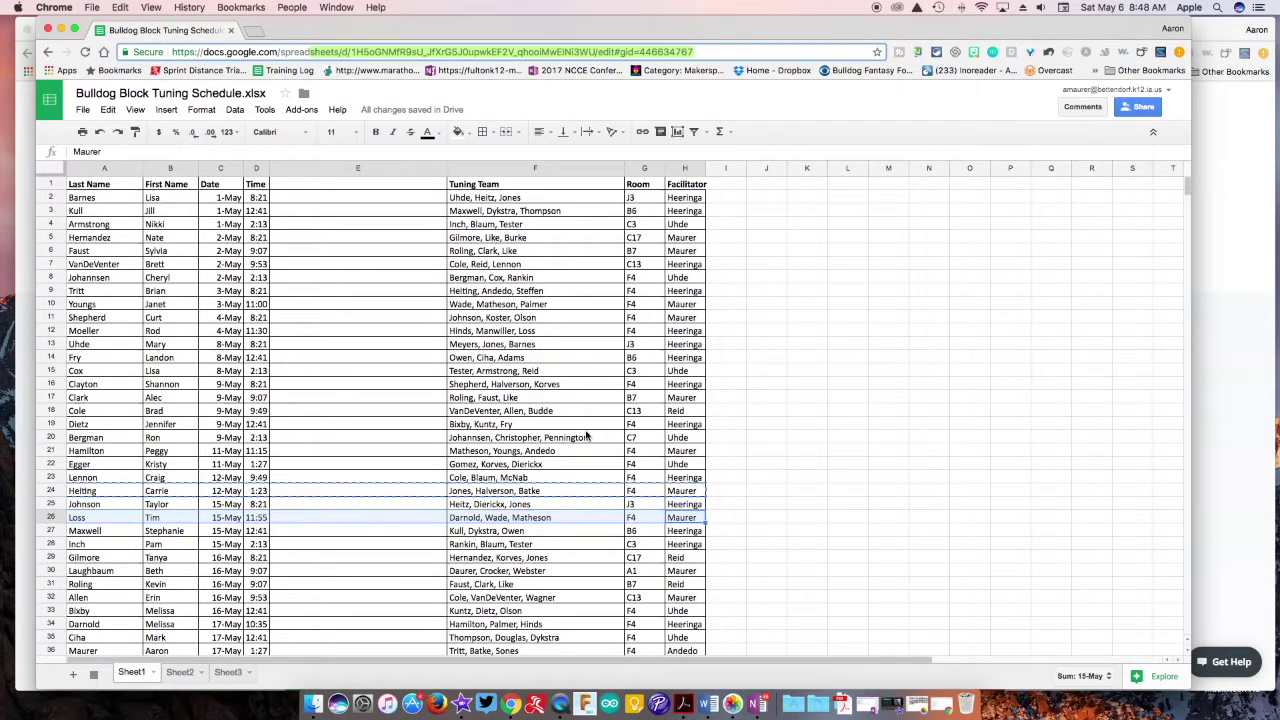
scroll(598, 436, down, 3)
scroll(587, 436, up, 3)
Select the Youngs entries in rows 10 and 11, then drag the Sheets window aside.
click(683, 308)
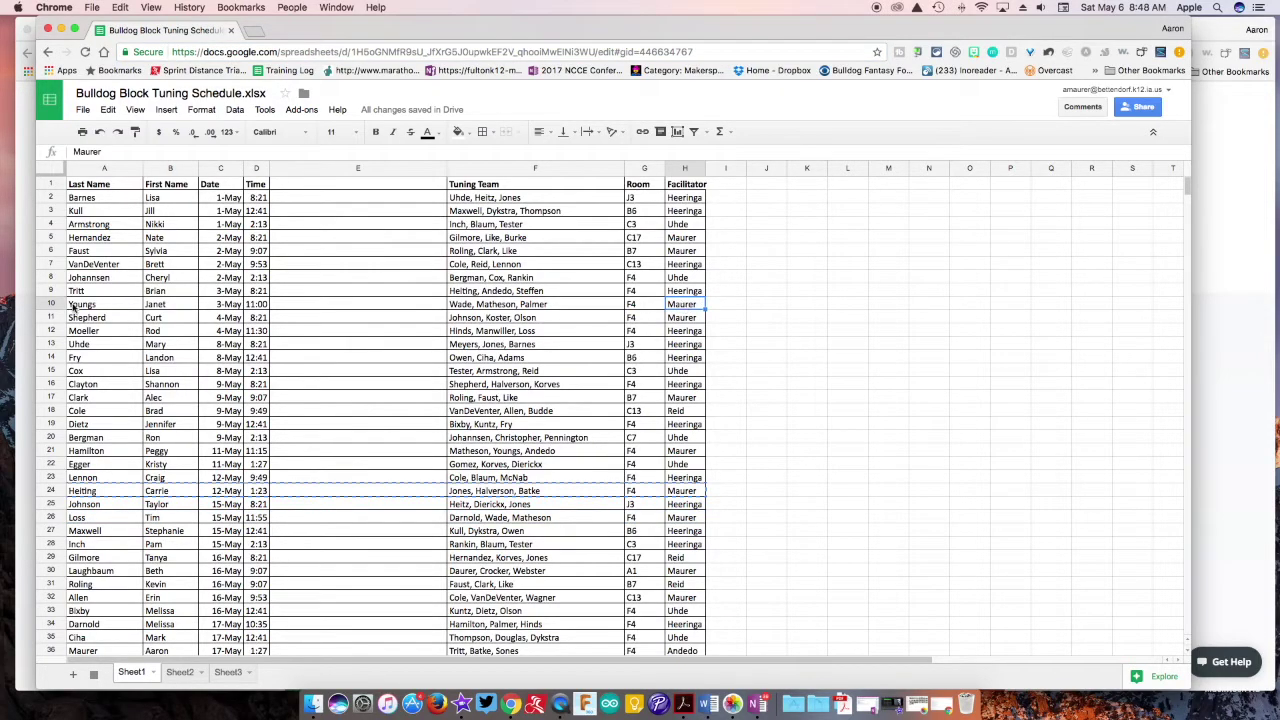
drag(72, 308, 685, 316)
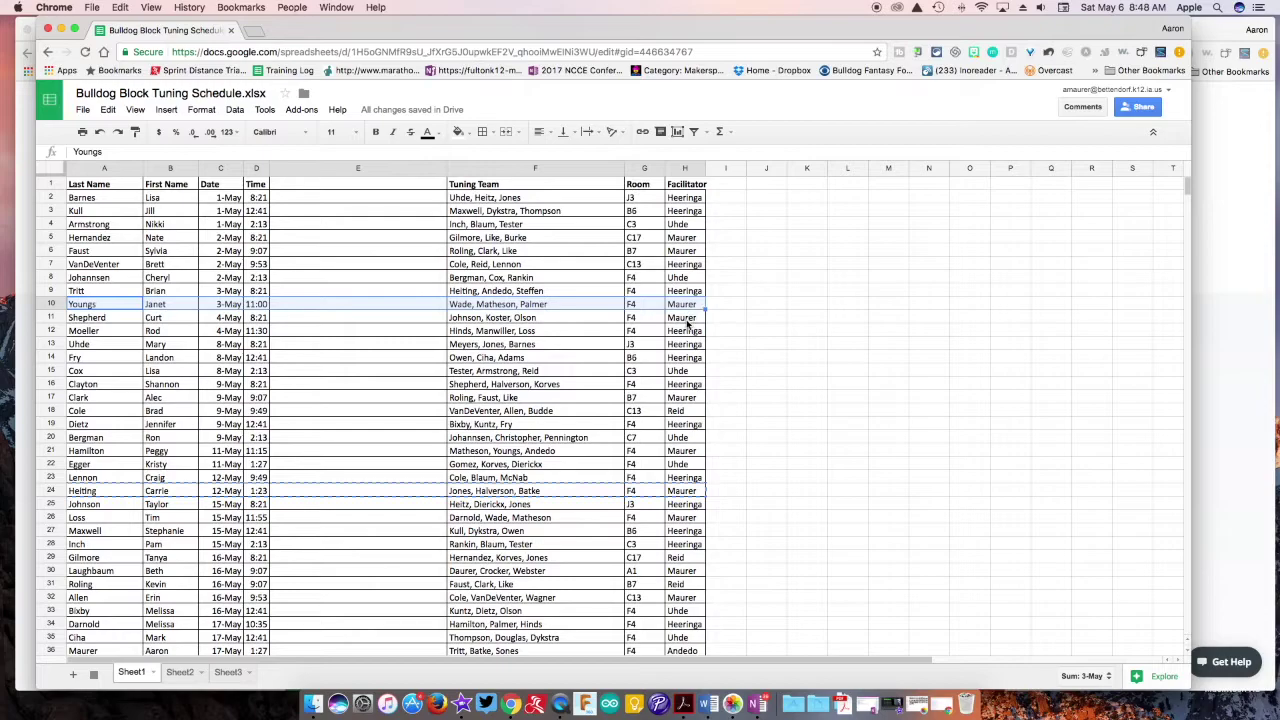
click(686, 318)
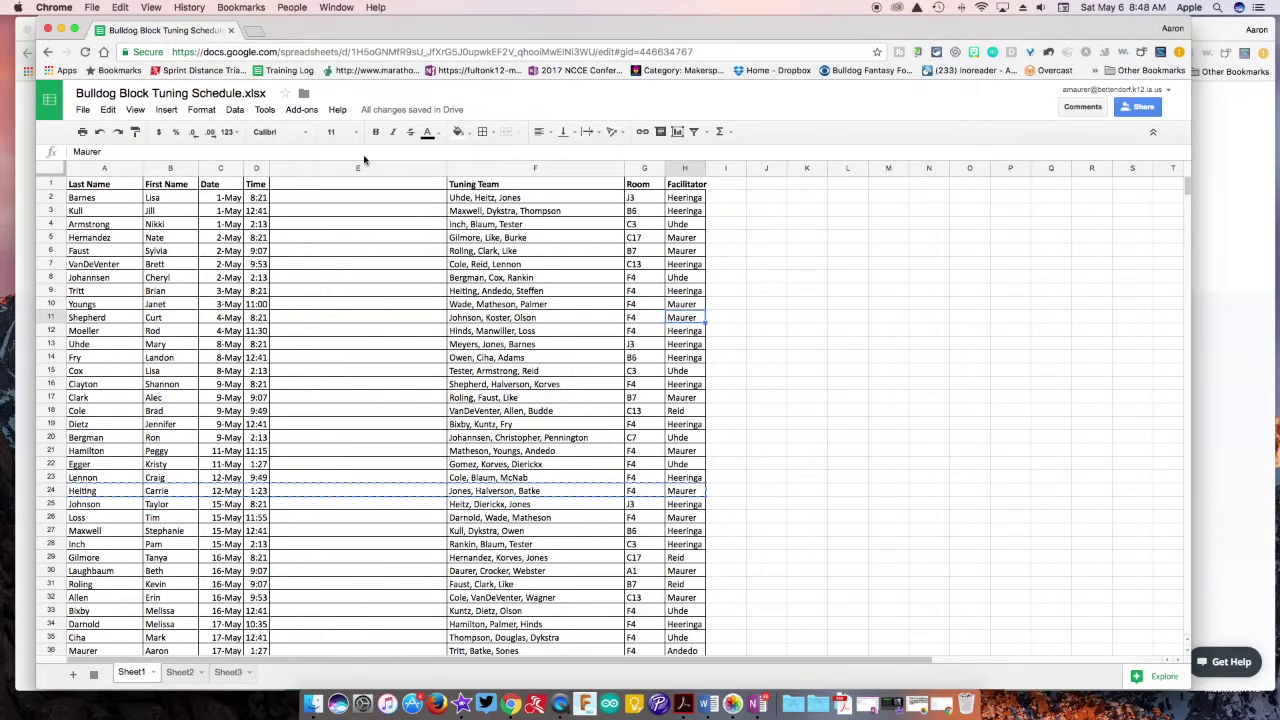
drag(271, 36, 1279, 40)
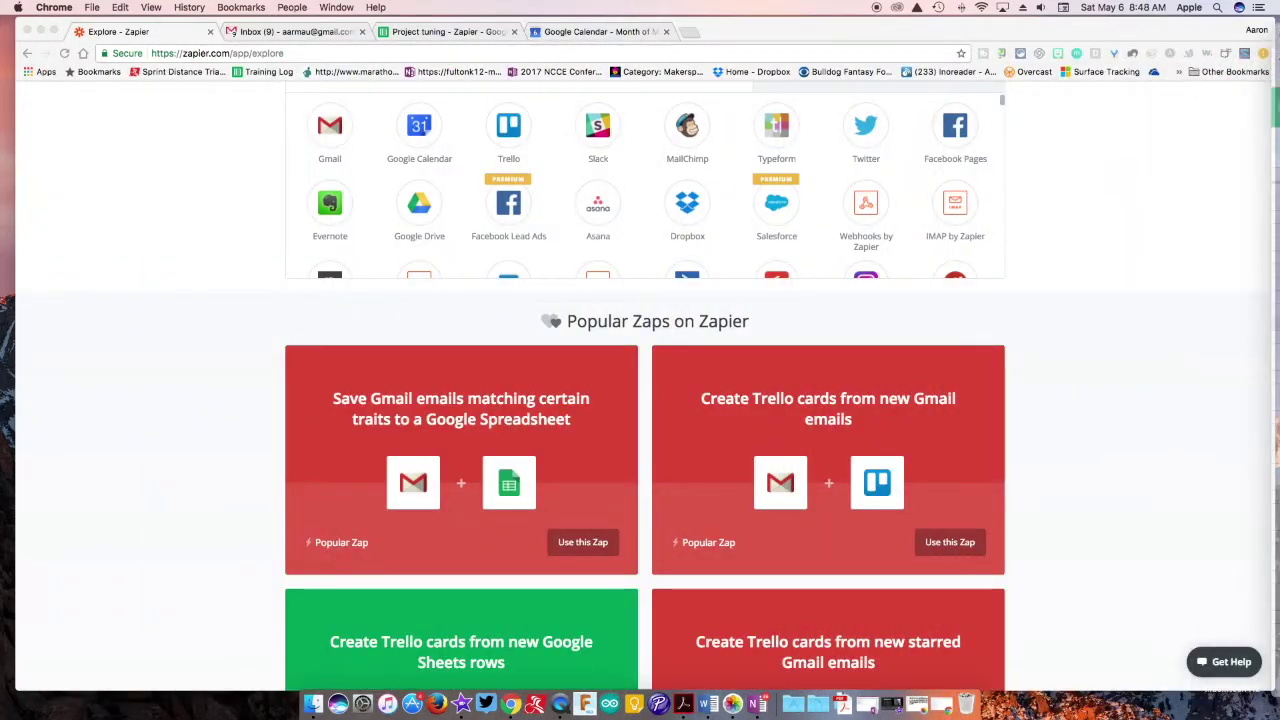
click(598, 31)
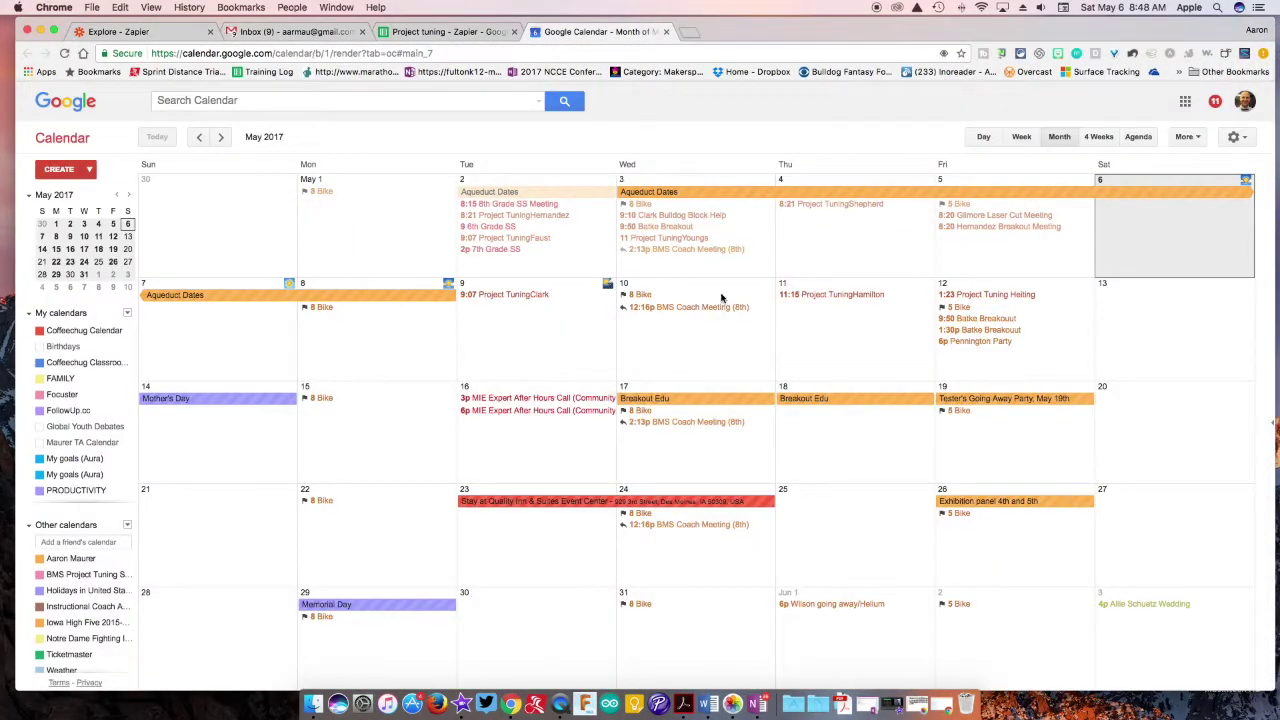
click(840, 295)
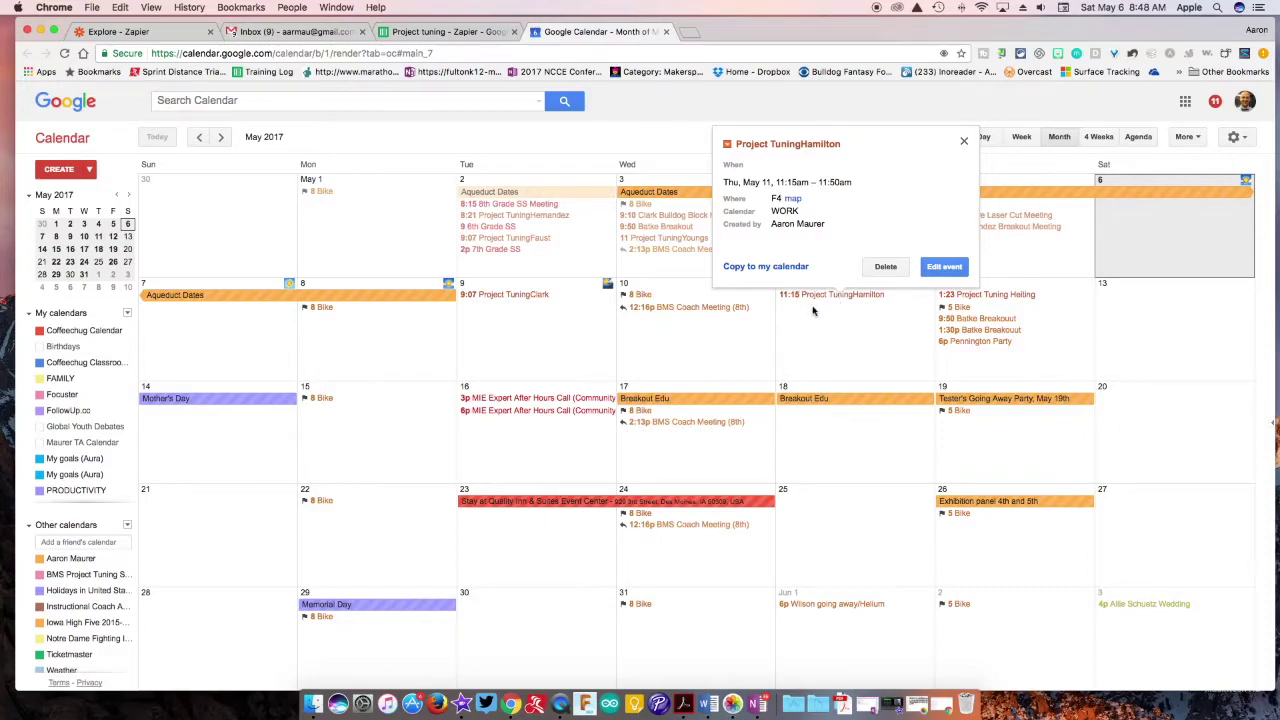
click(120, 32)
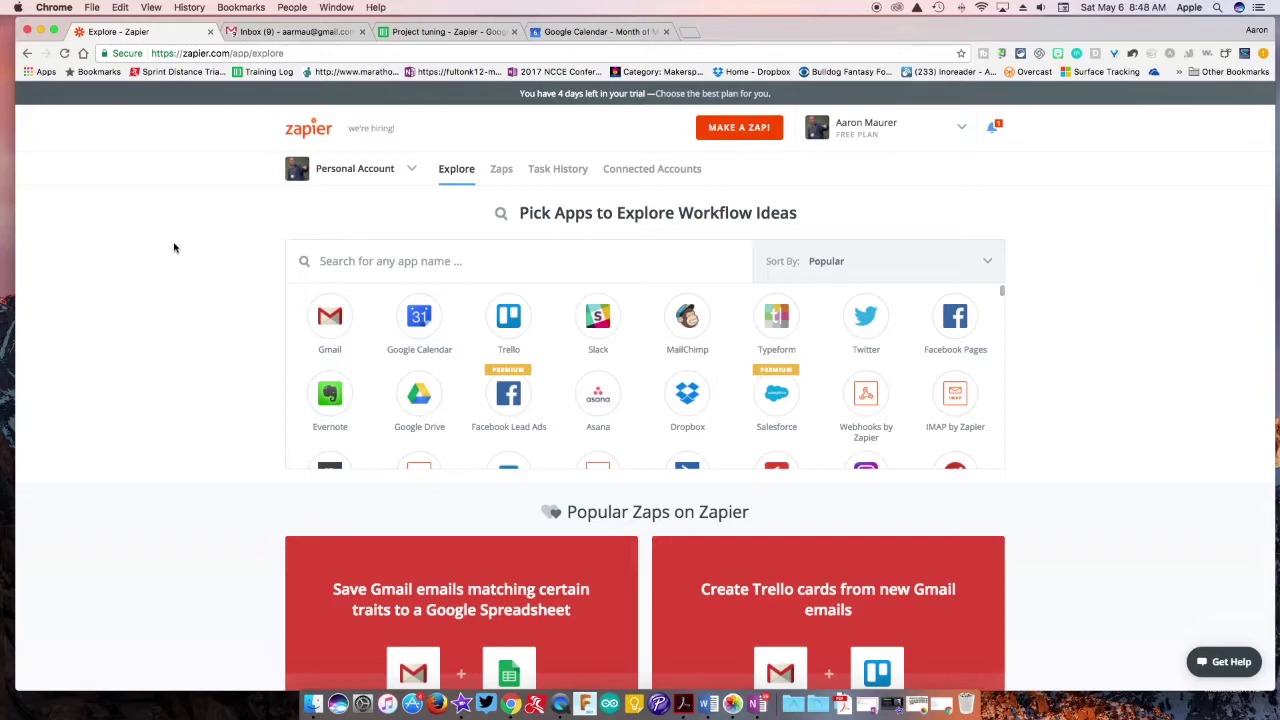
Go to the Zaps dashboard to see the Home folder's Sheets-to-Calendar zaps.
scroll(203, 342, down, 3)
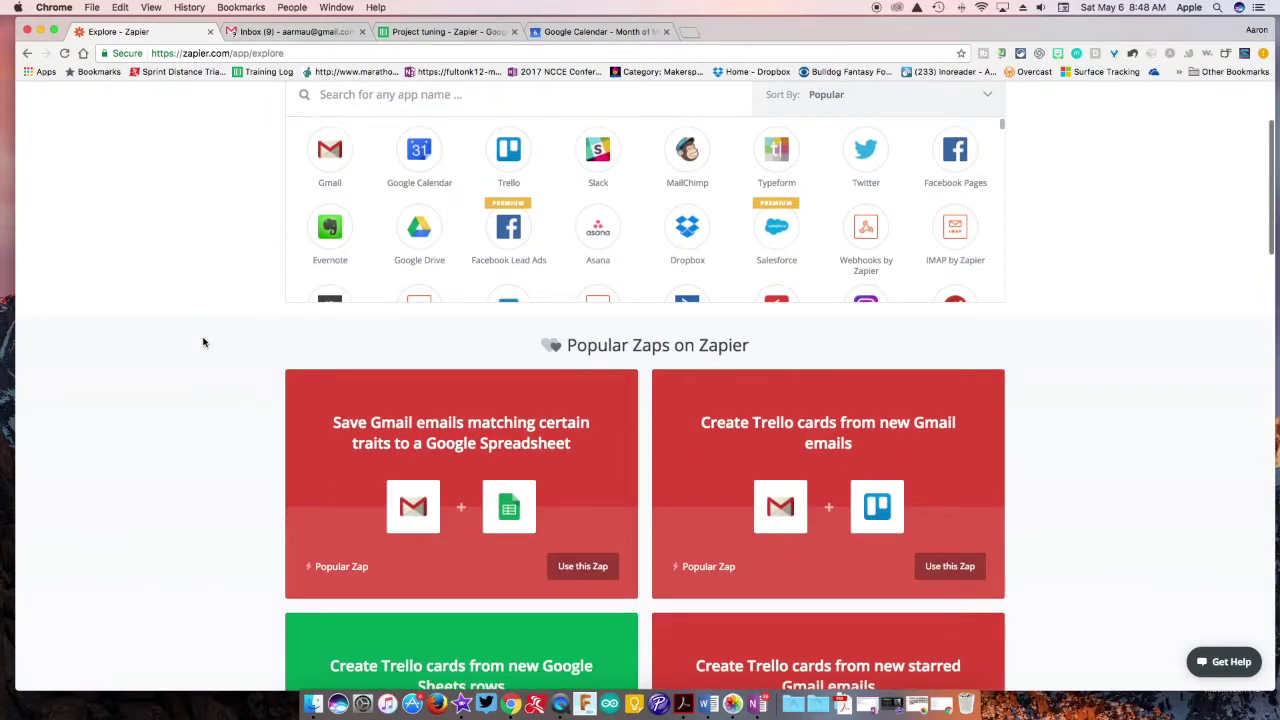
scroll(195, 345, down, 4)
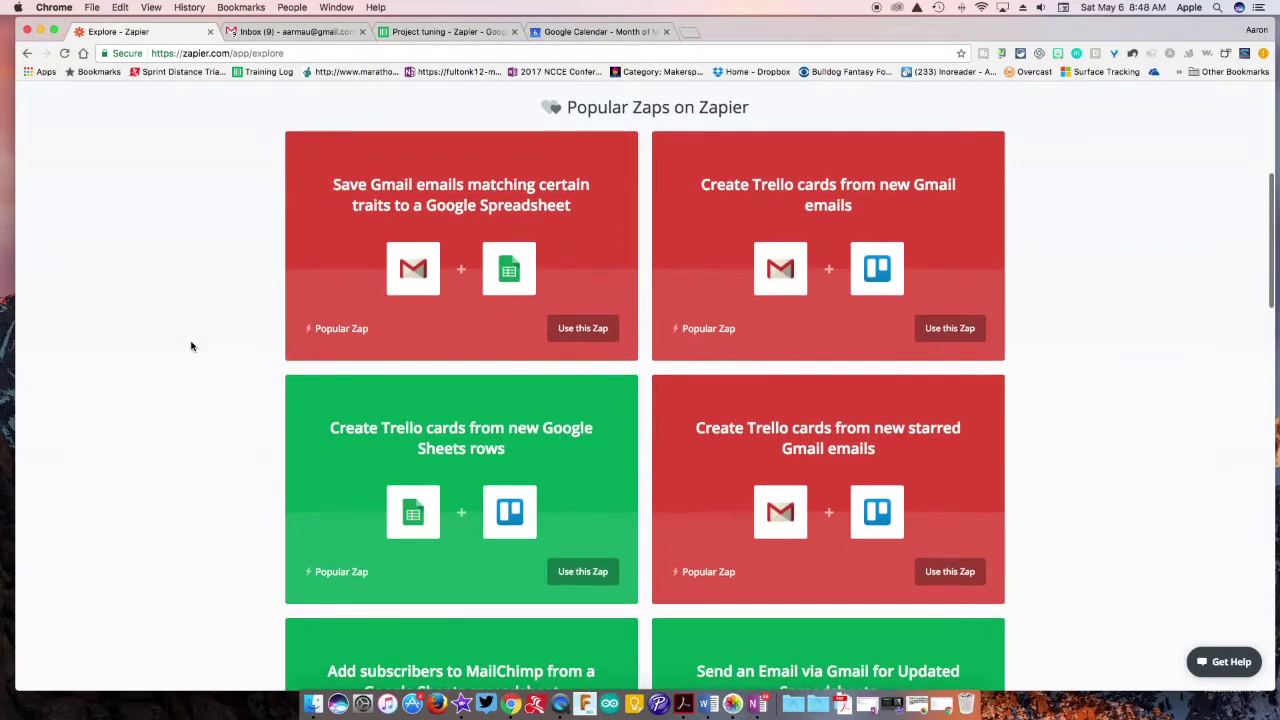
scroll(192, 346, down, 5)
scroll(192, 346, up, 15)
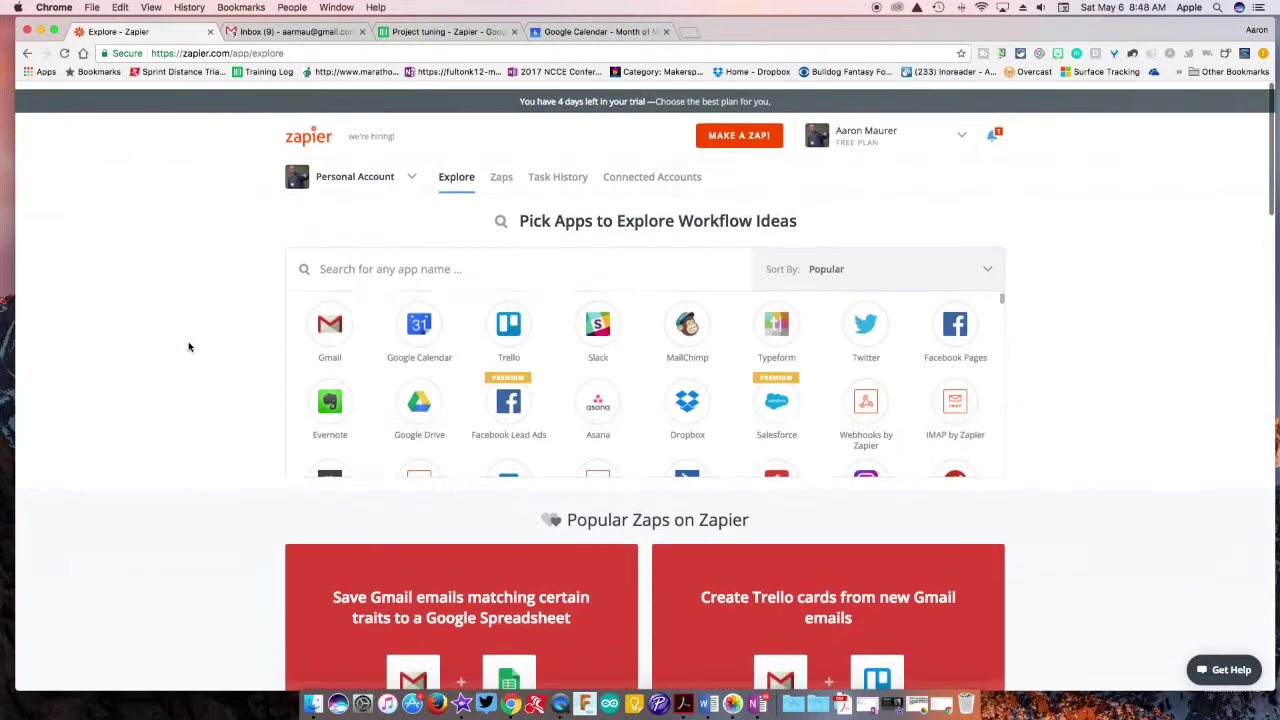
click(503, 169)
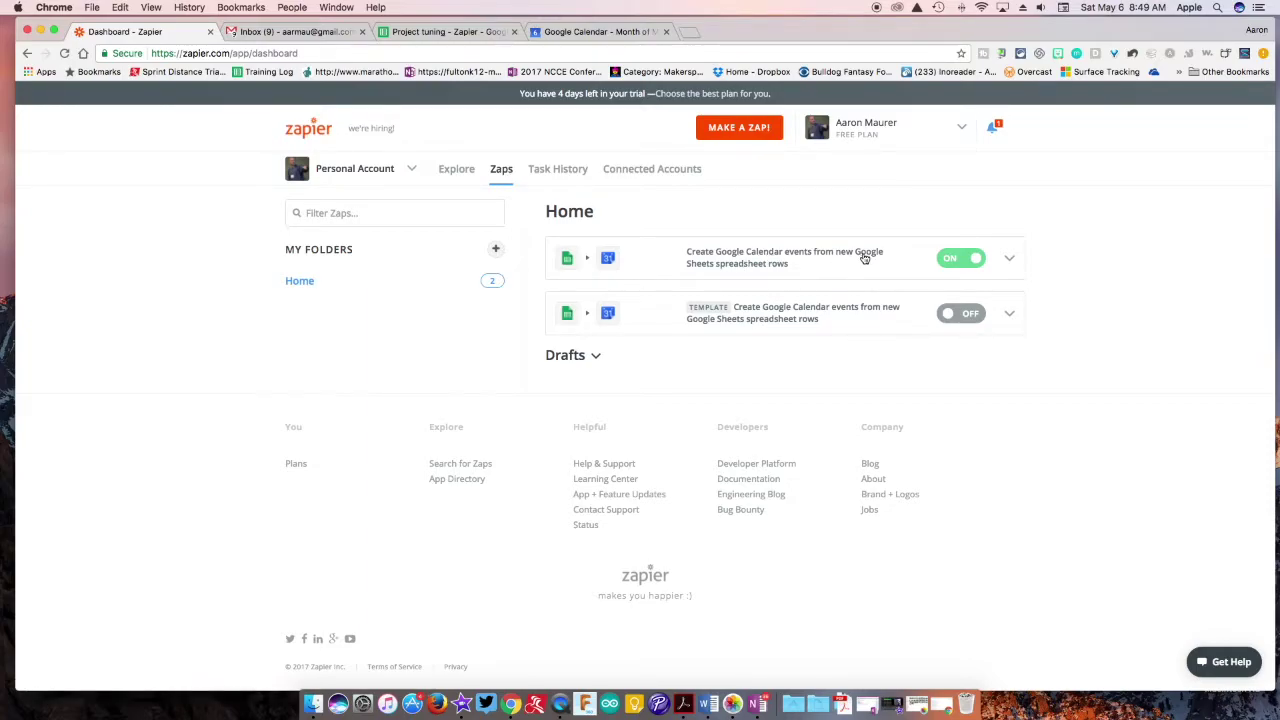
Open the first Sheets-to-Calendar zap, expand its Updated Spreadsheet Row trigger, and detach the editor window.
click(778, 256)
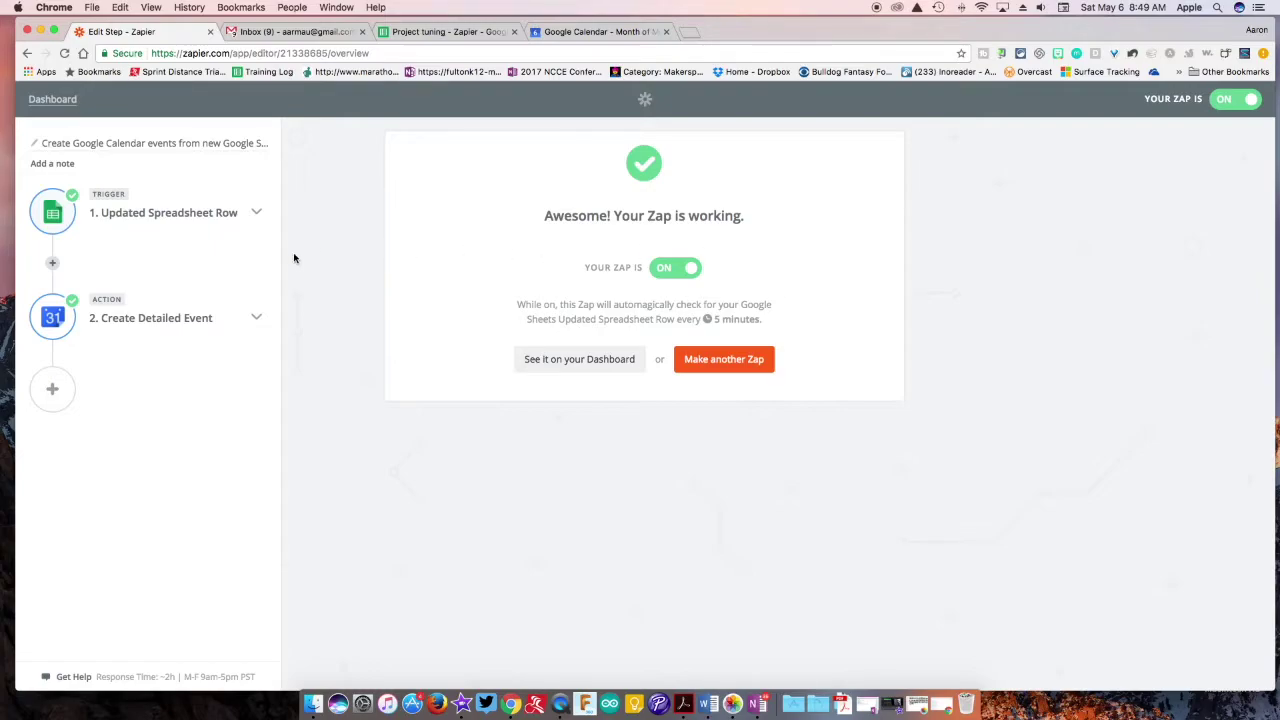
click(257, 214)
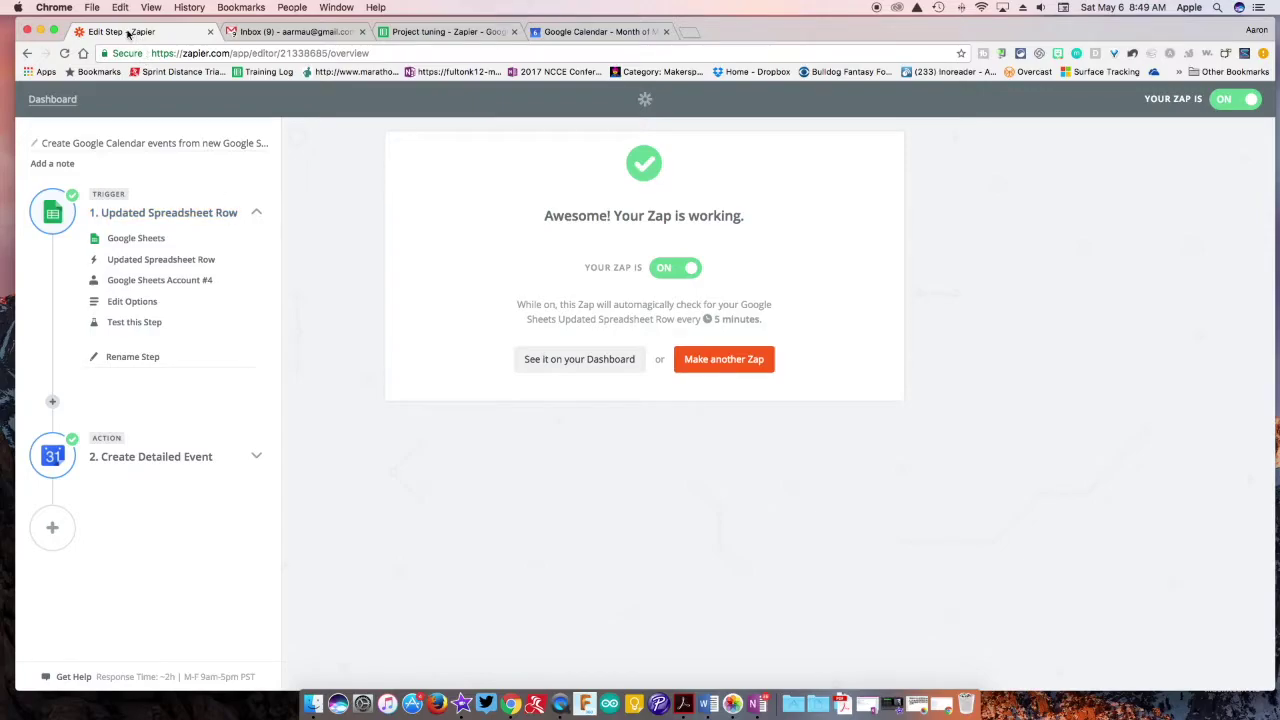
drag(128, 33, 1117, 250)
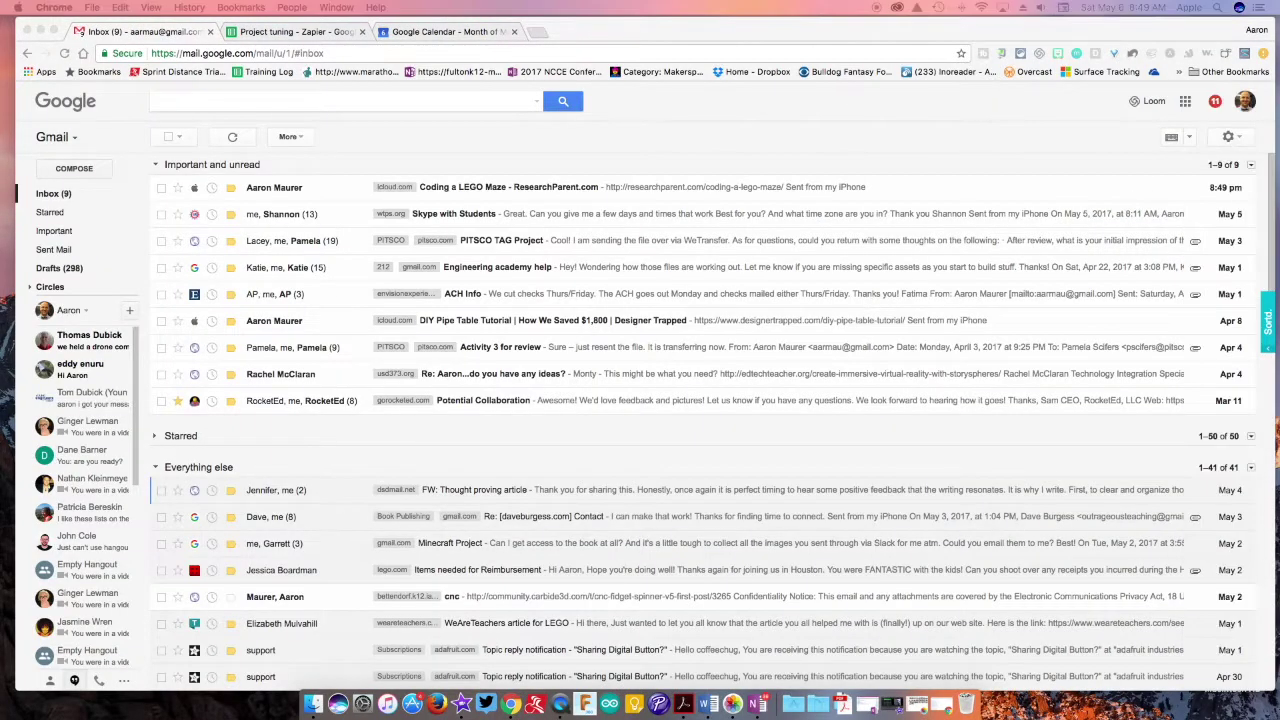
click(539, 33)
Start a new zap with Google Sheets as the trigger app and New Spreadsheet Row as the event.
text(zapier.com/app/editor/21658118/nodes/21658118/app)
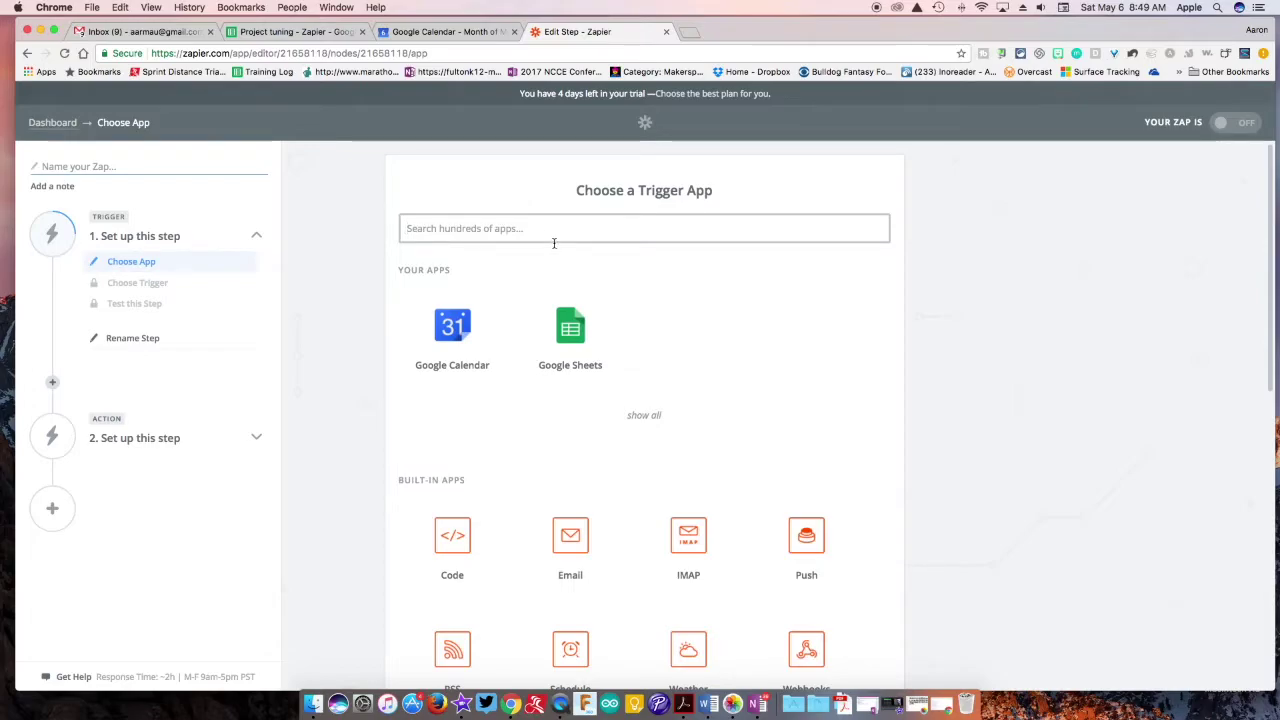
click(568, 327)
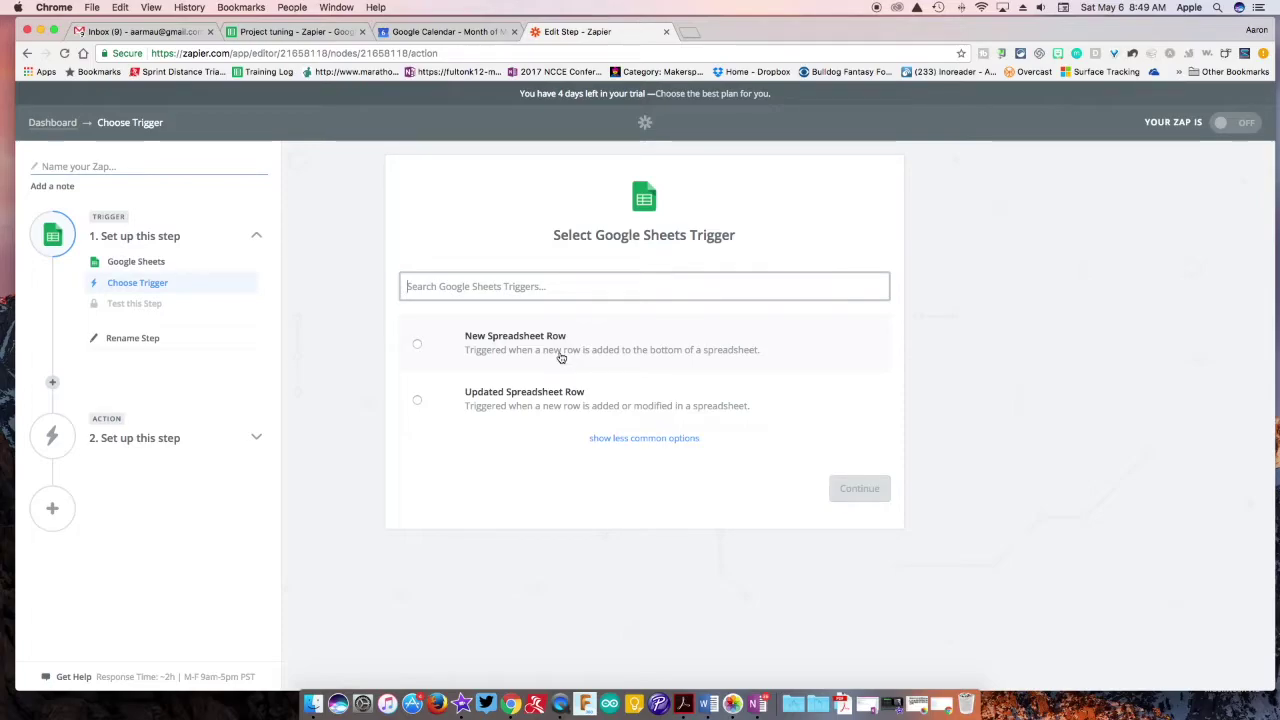
click(561, 357)
Confirm the New Spreadsheet Row trigger and connect it through Google Sheets Account #1.
click(814, 490)
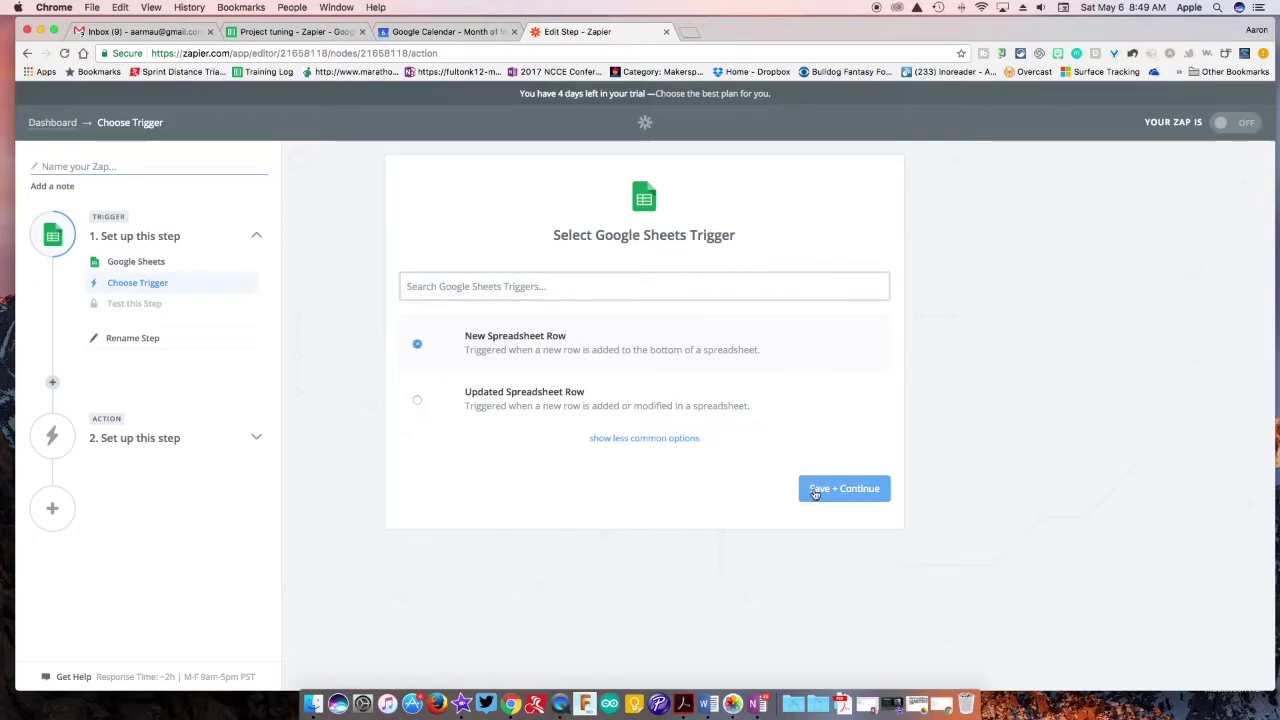
click(814, 491)
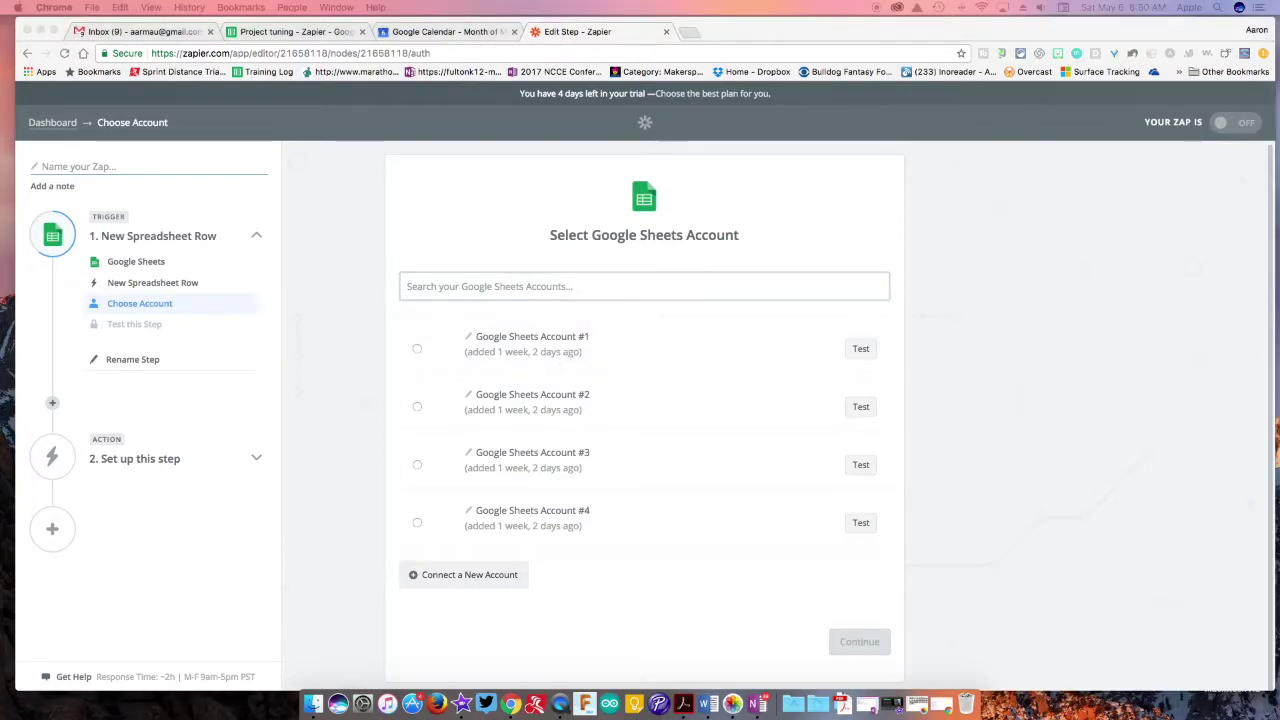
click(527, 345)
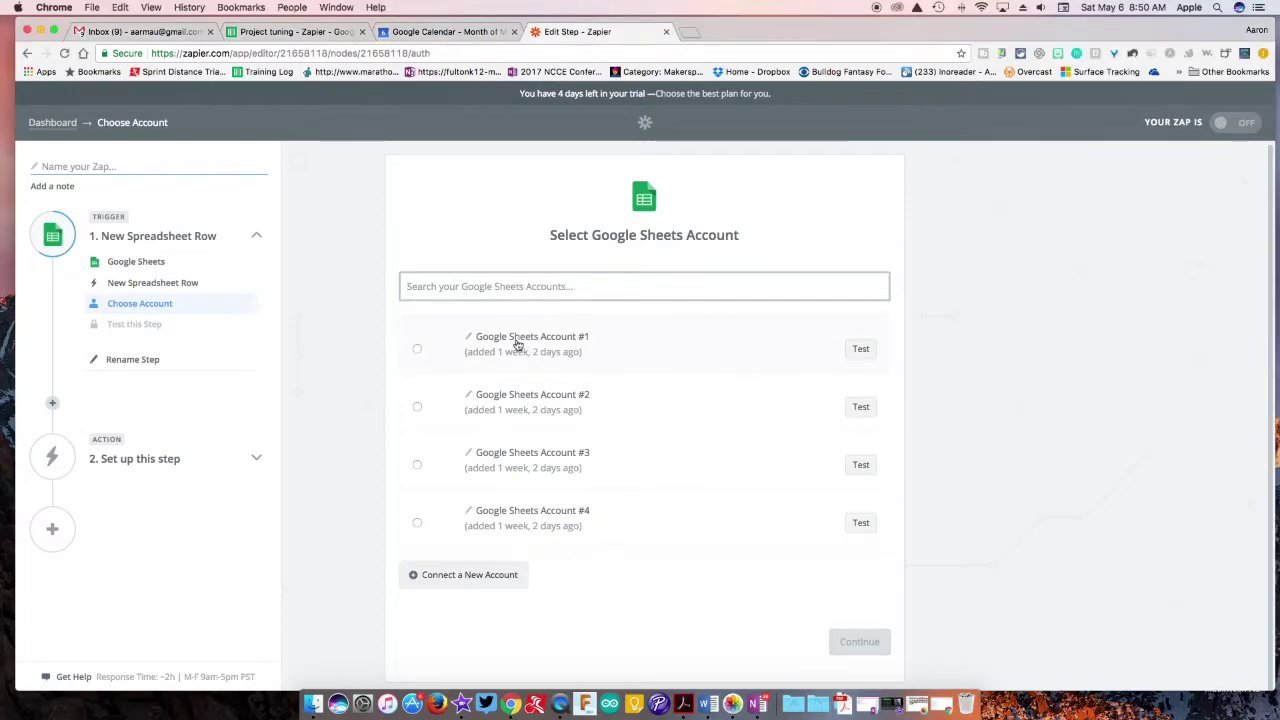
click(515, 342)
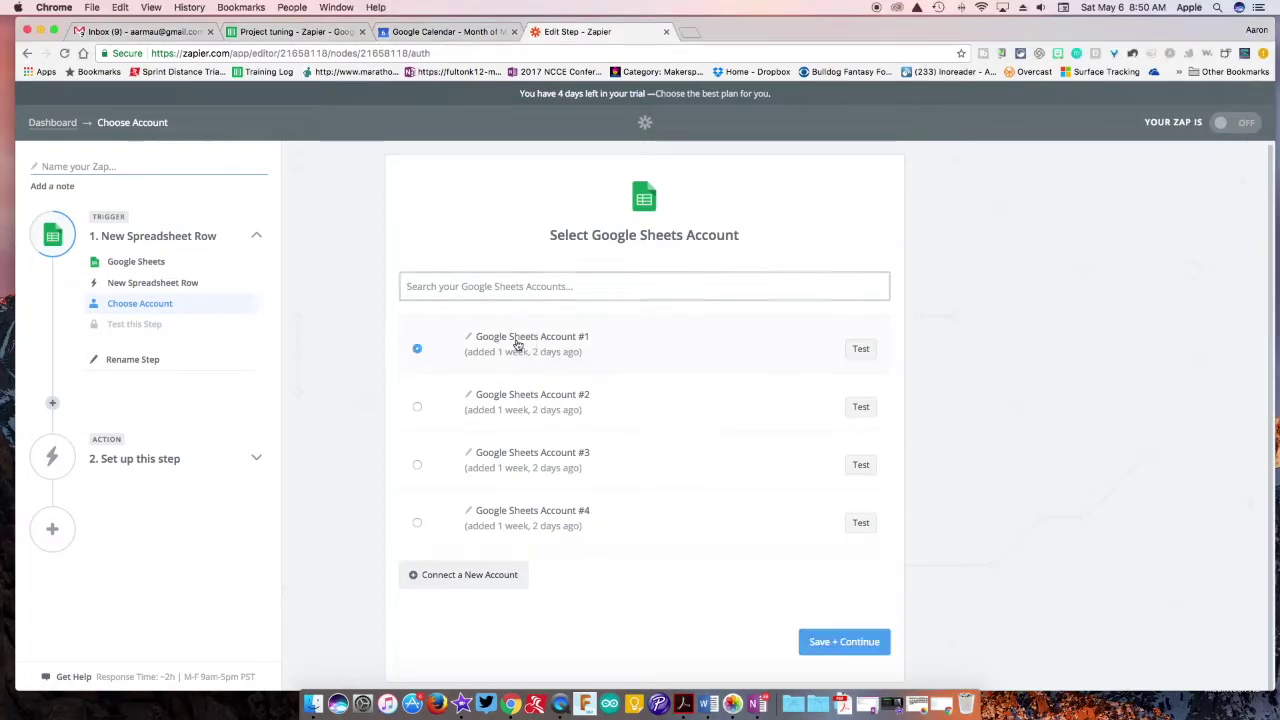
click(838, 641)
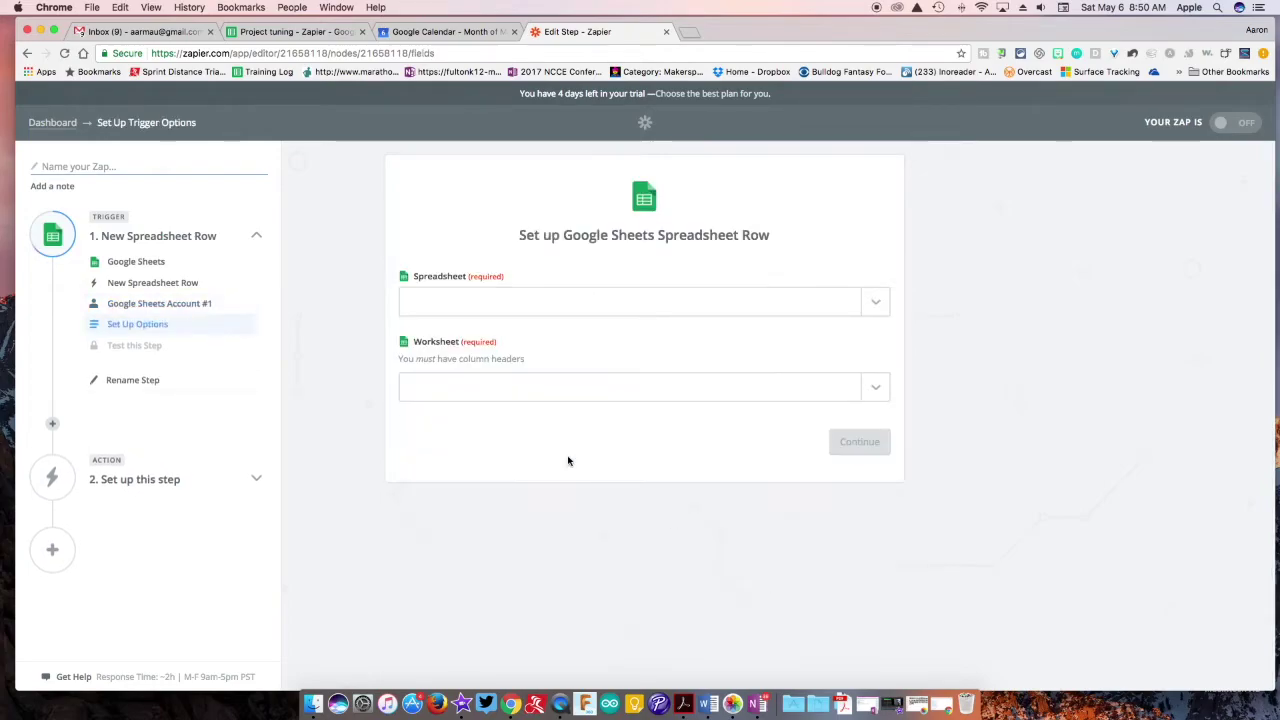
Set the trigger's Spreadsheet to Project tuning - Zapier, then switch to that sheet's tab.
click(460, 306)
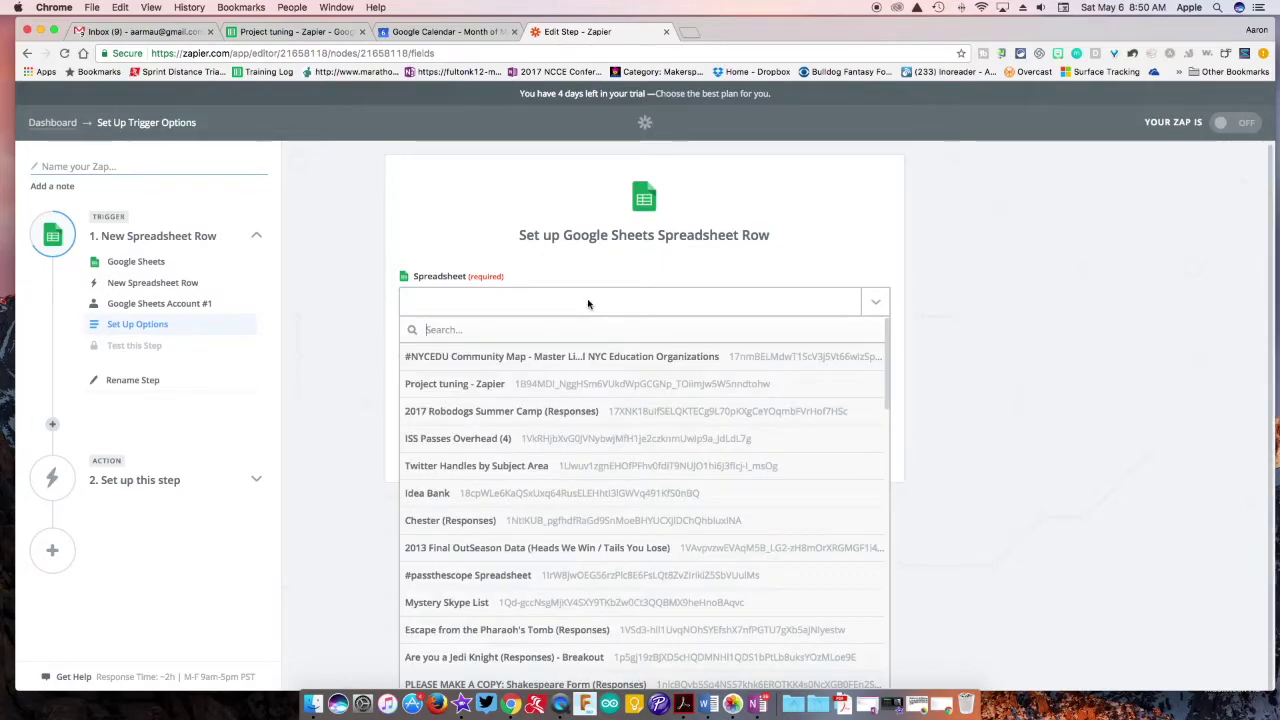
click(472, 385)
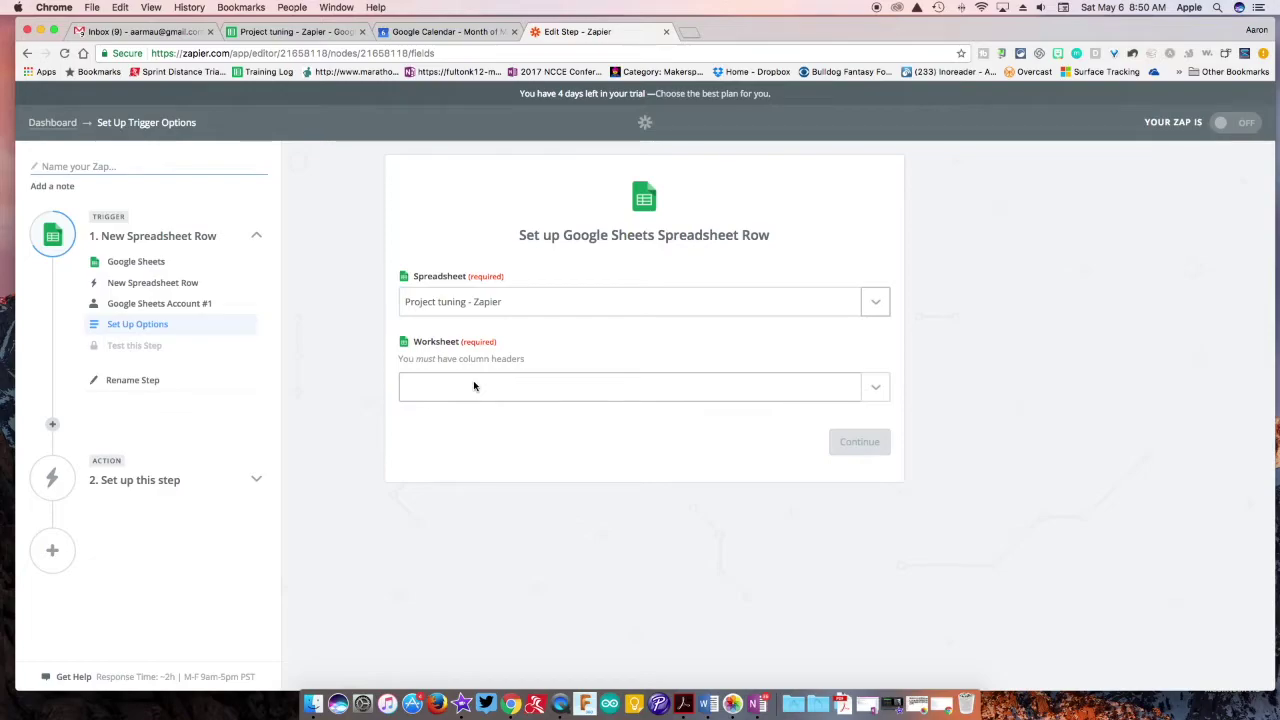
click(472, 386)
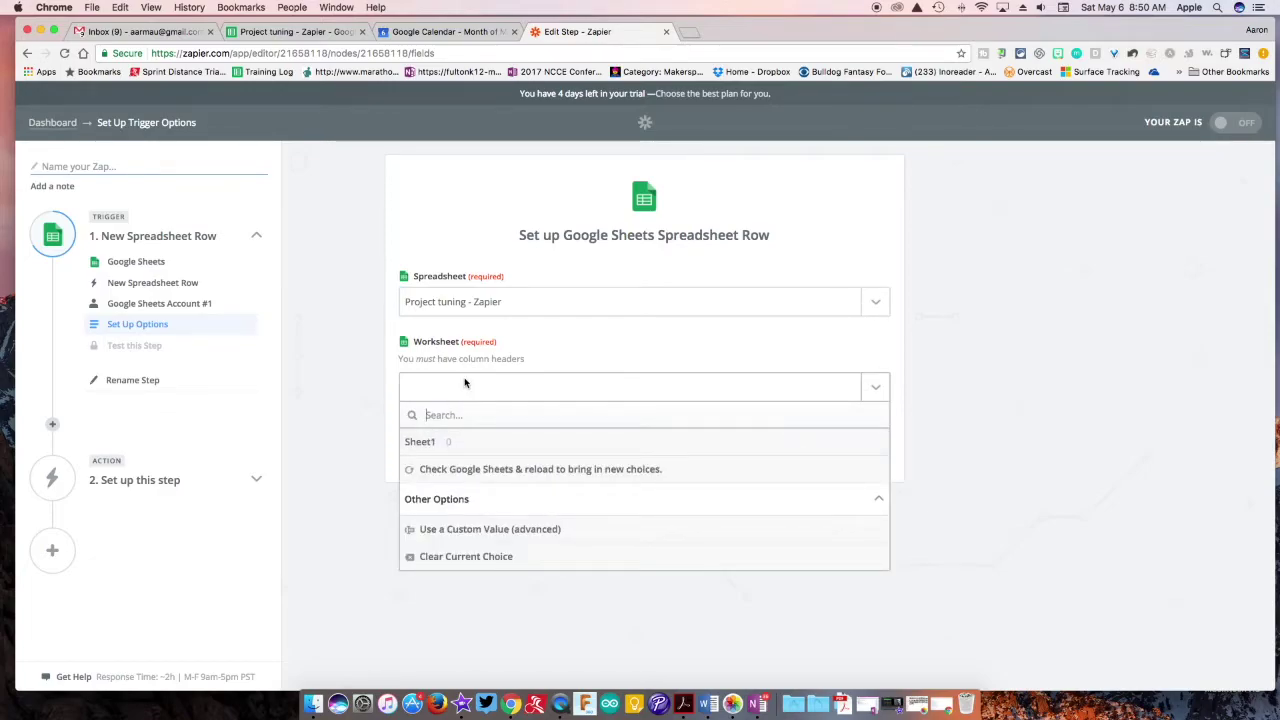
click(296, 36)
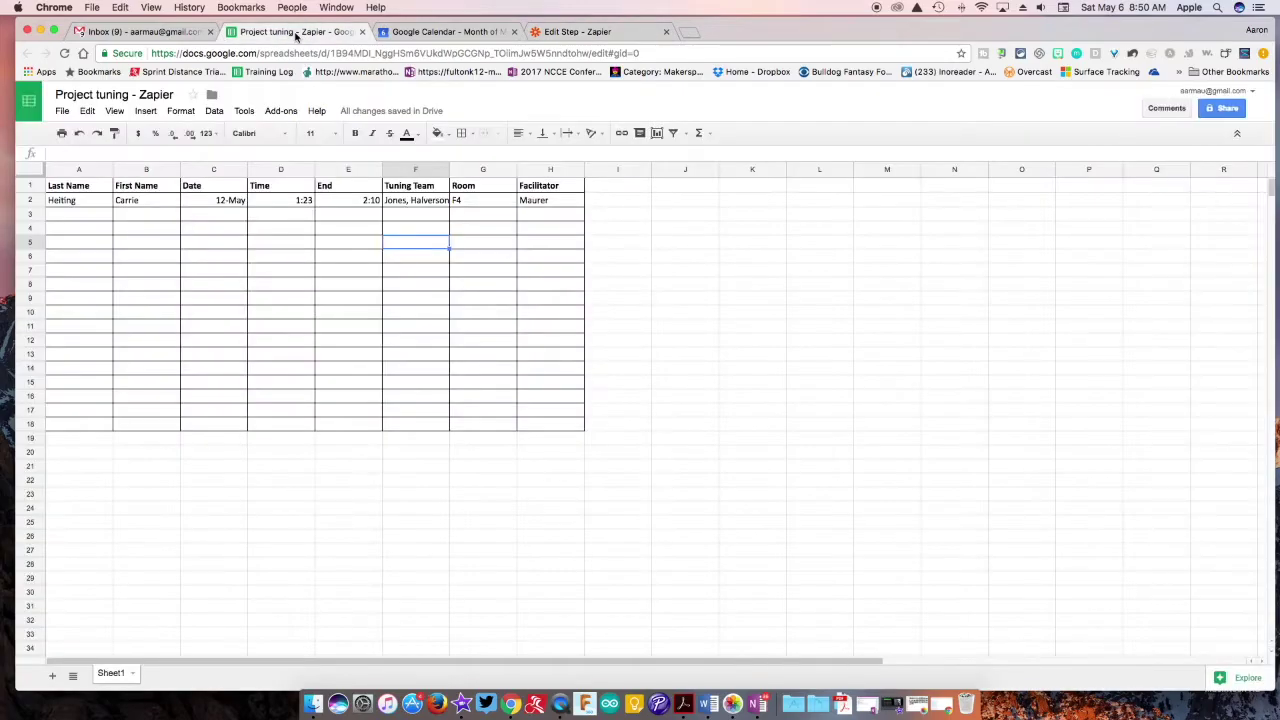
Check Sheet1 of the Project tuning - Zapier spreadsheet, then go back to the Edit Step tab.
right_click(113, 676)
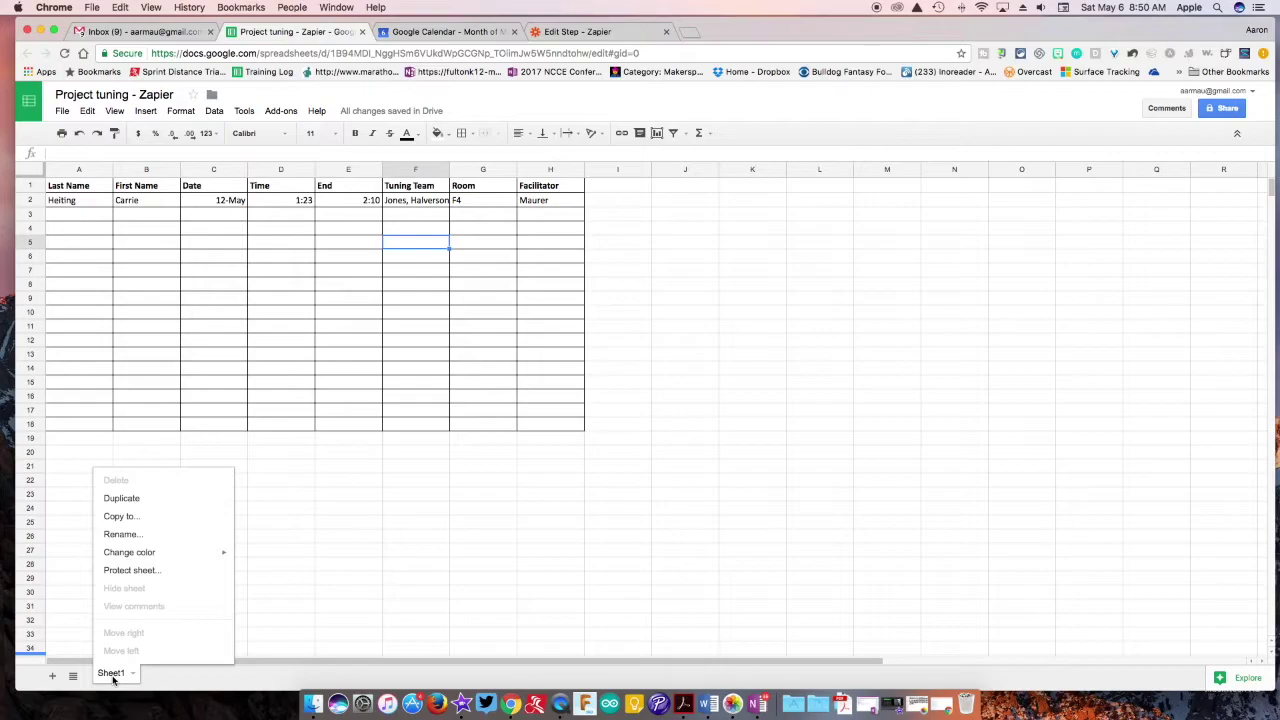
click(407, 565)
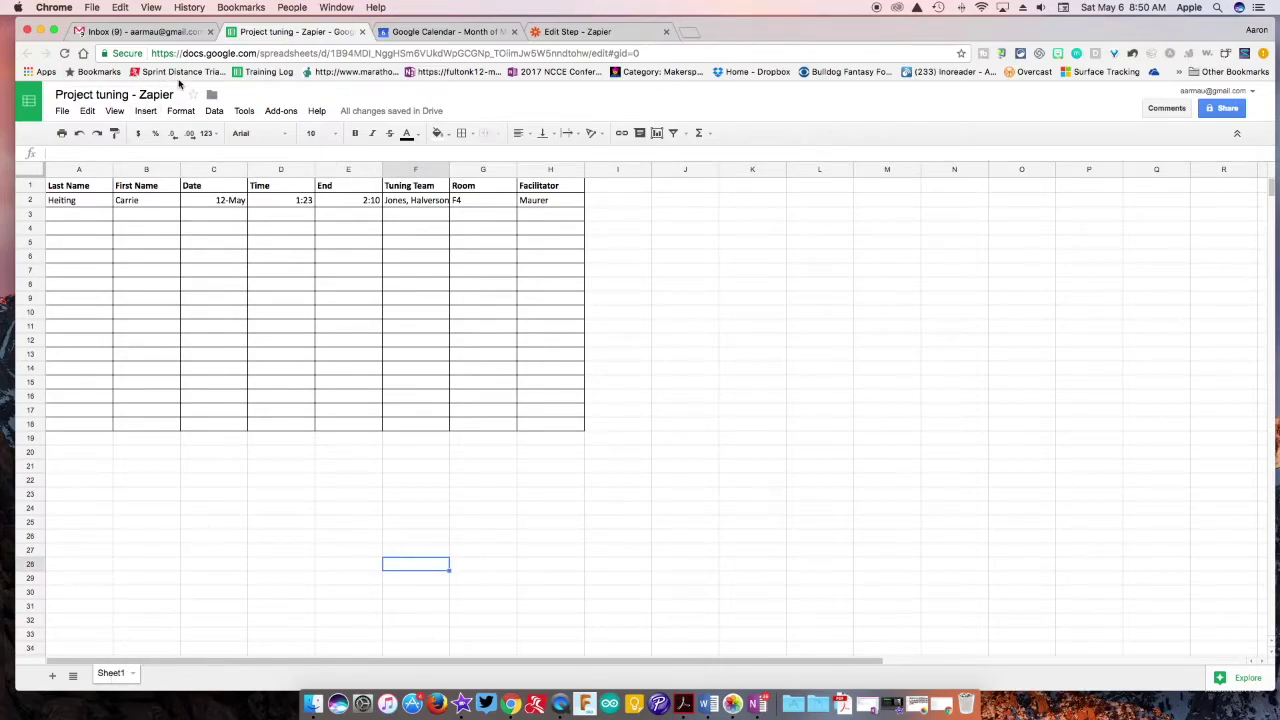
click(577, 31)
Use Sheet1 as the worksheet and fetch a sample row until the trigger test succeeds.
click(418, 447)
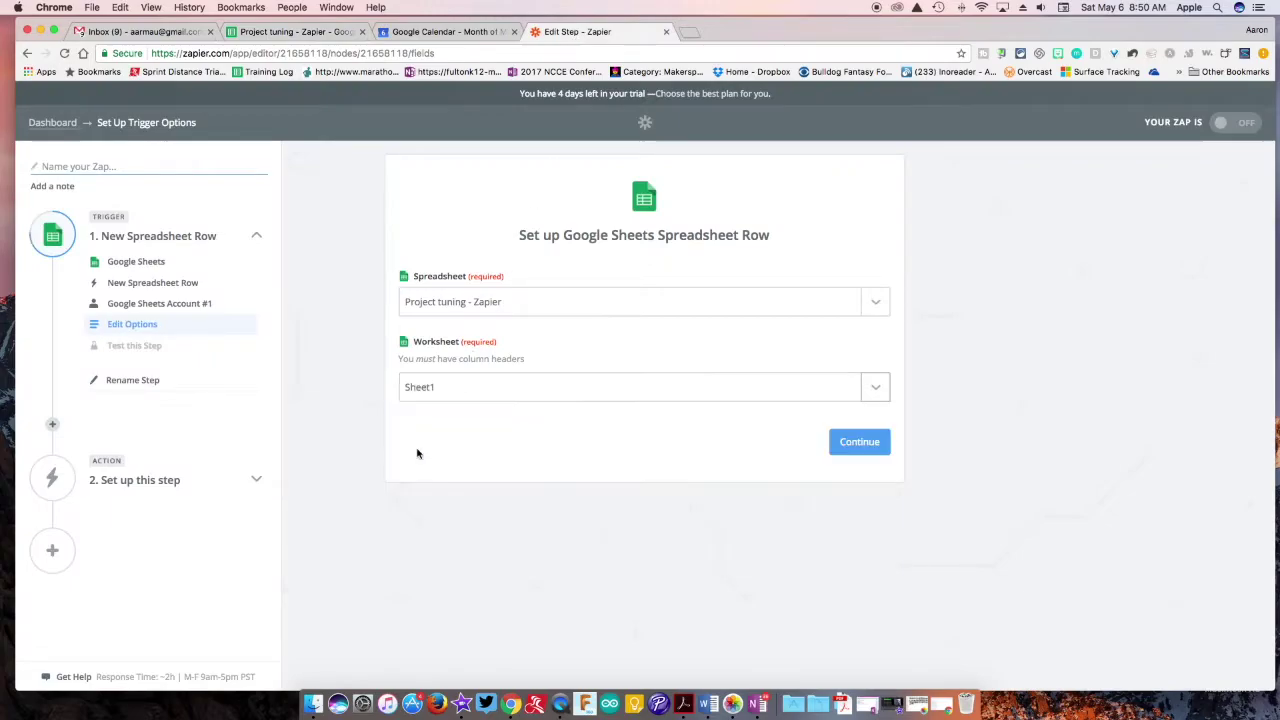
click(858, 443)
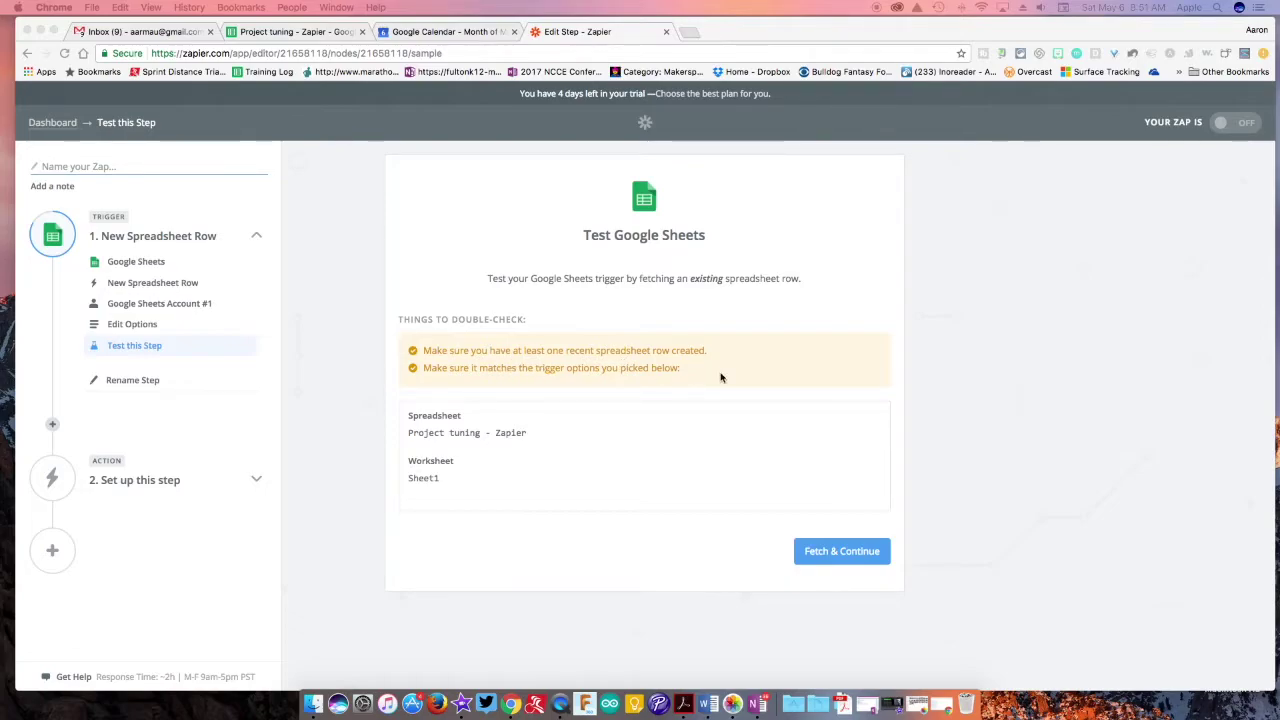
click(825, 557)
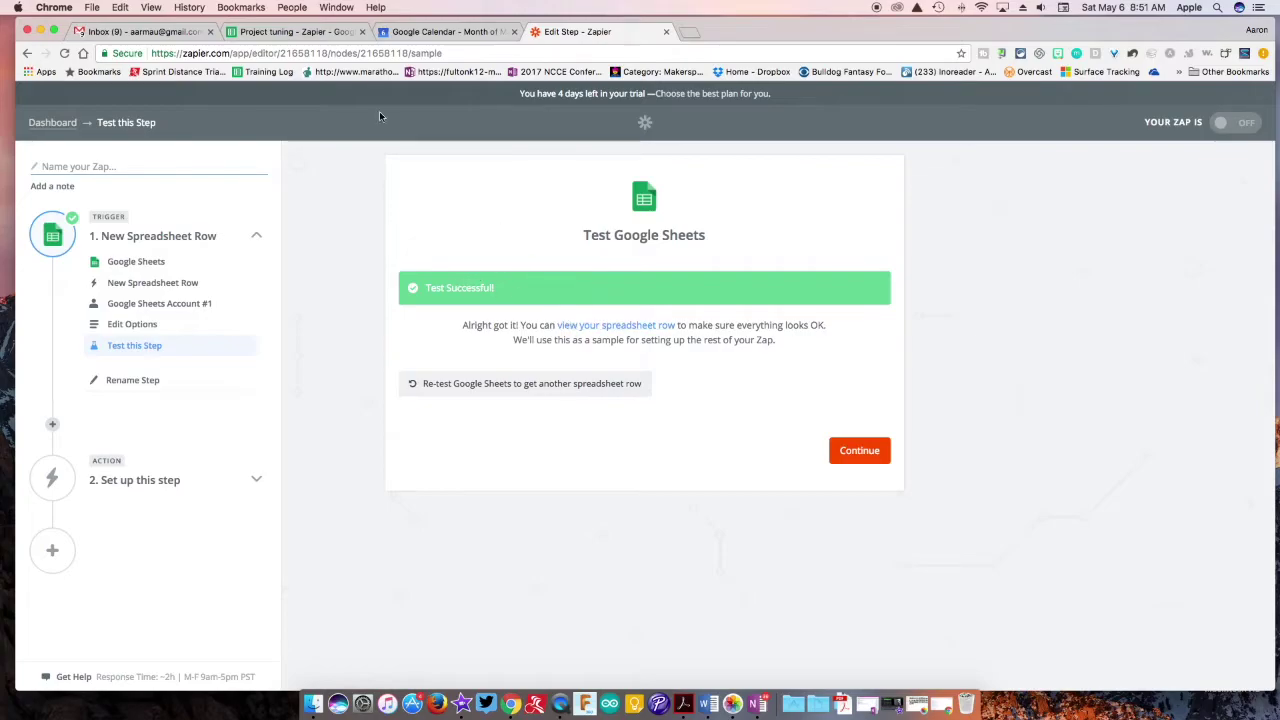
click(292, 31)
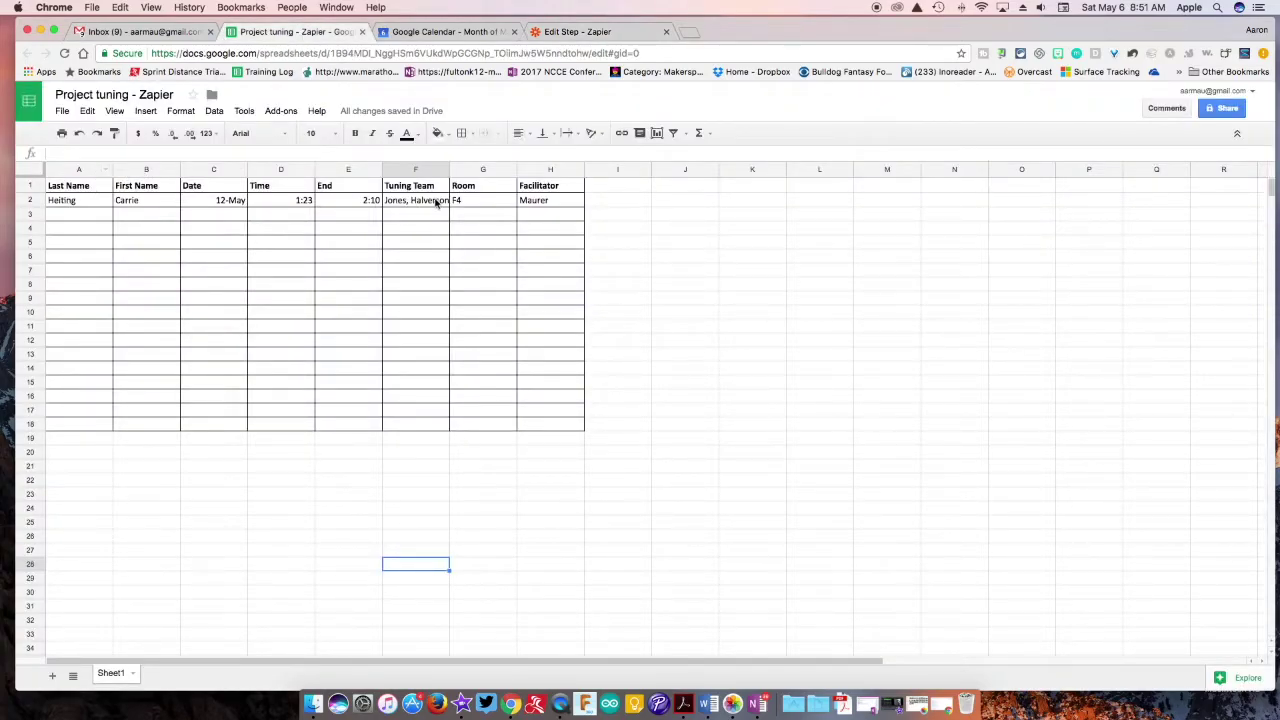
click(569, 36)
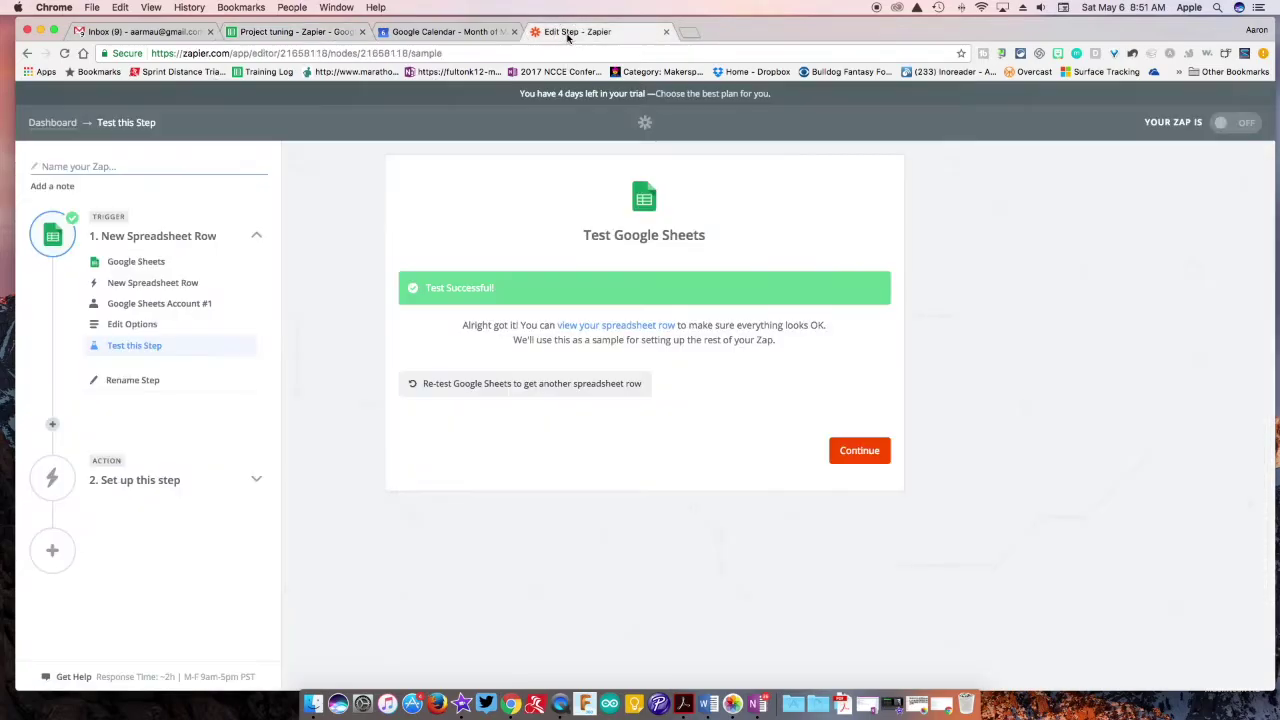
click(857, 455)
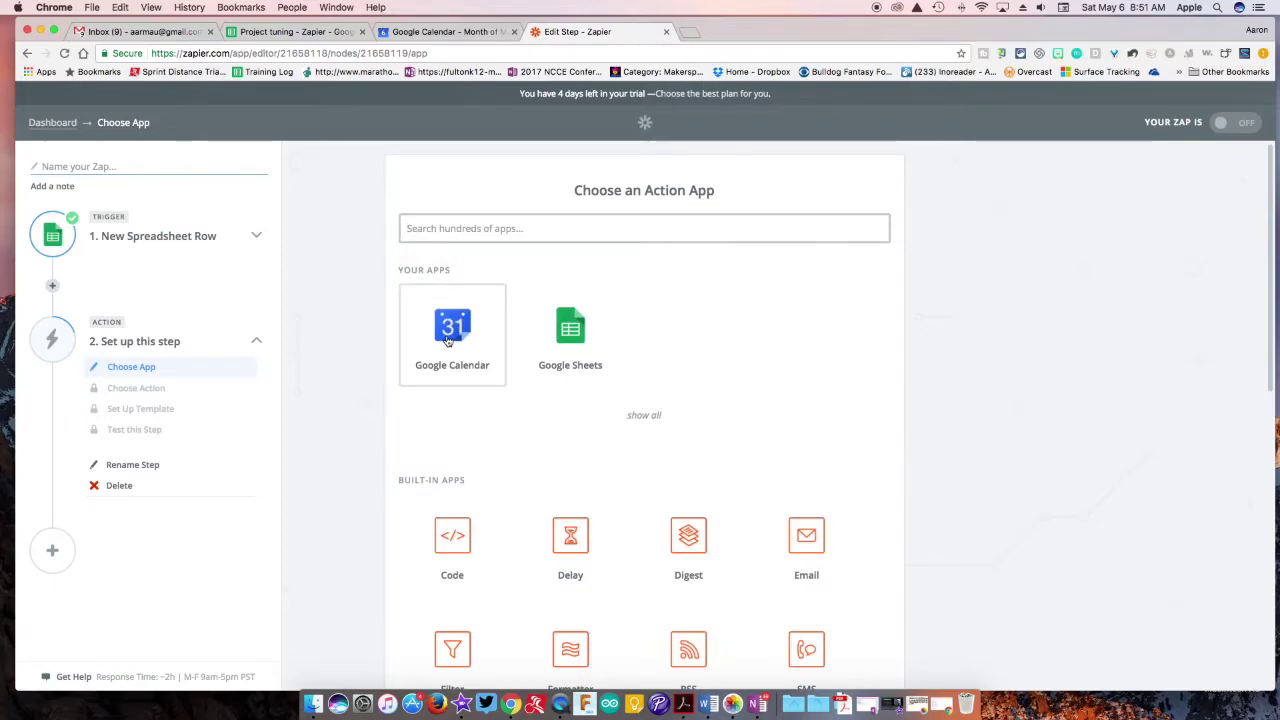
Make step 2 a Google Calendar Create Detailed Event action, checking the spreadsheet's columns along the way.
click(449, 340)
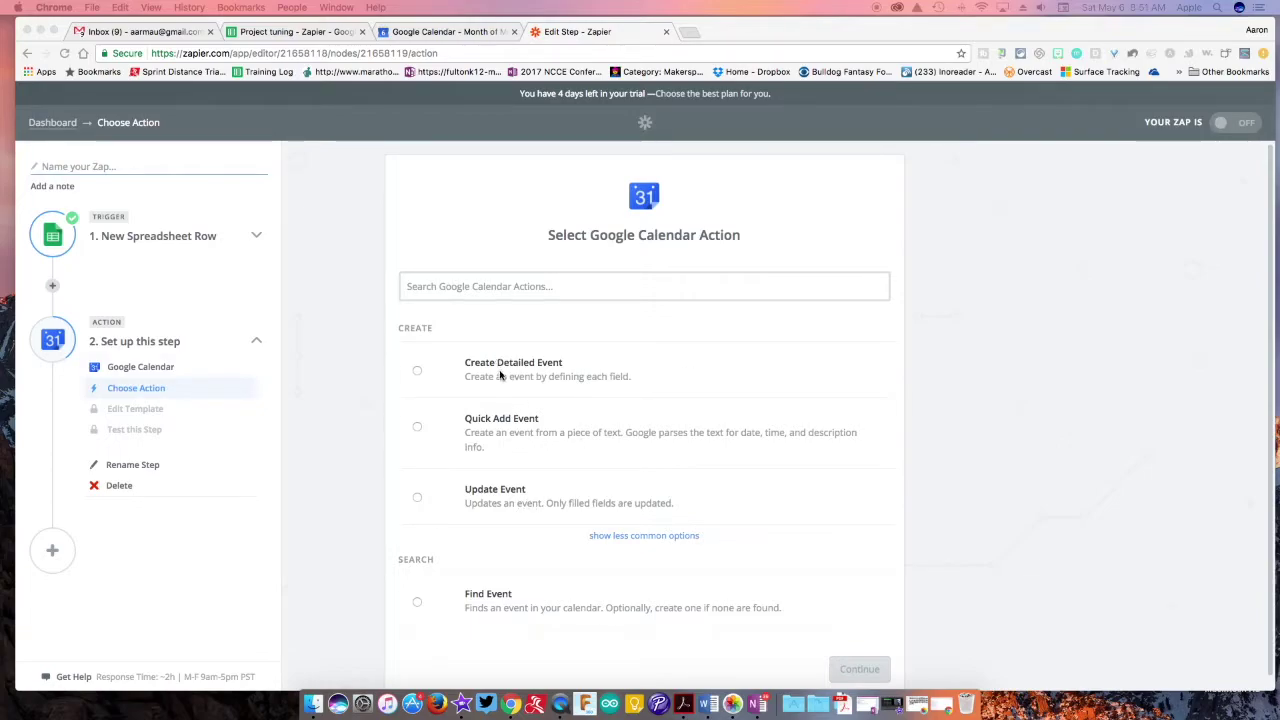
click(303, 35)
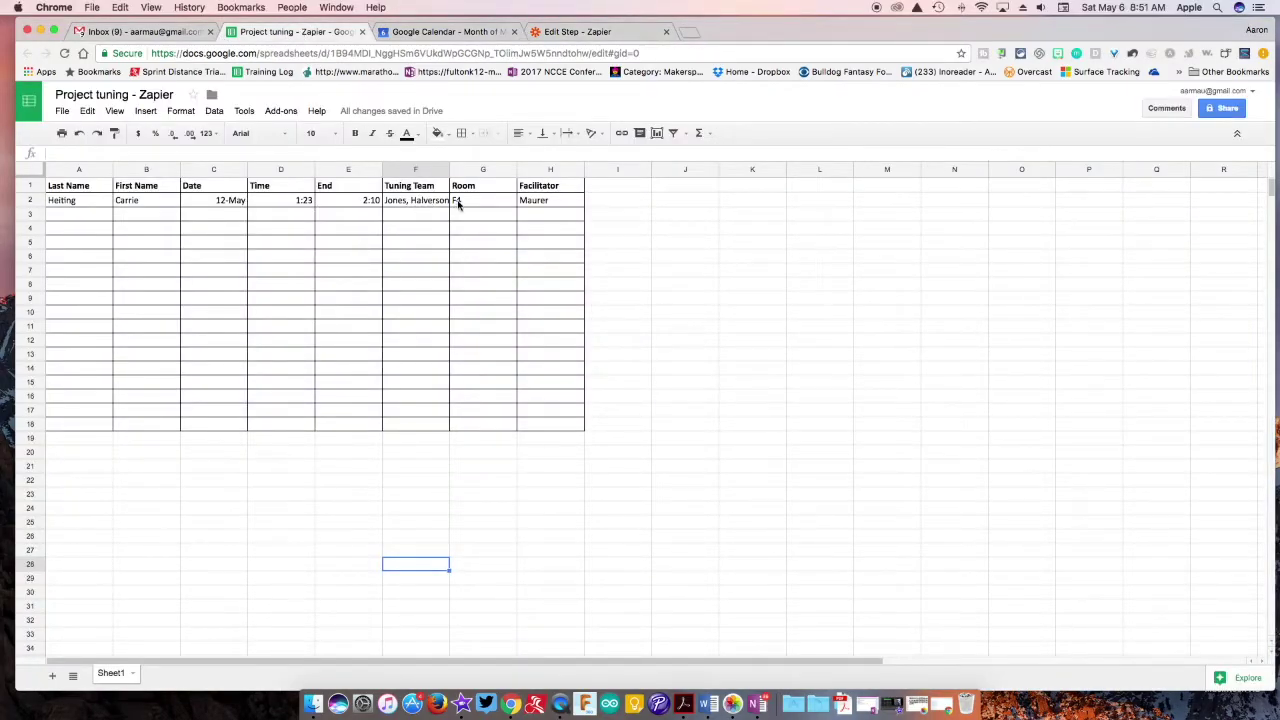
click(577, 32)
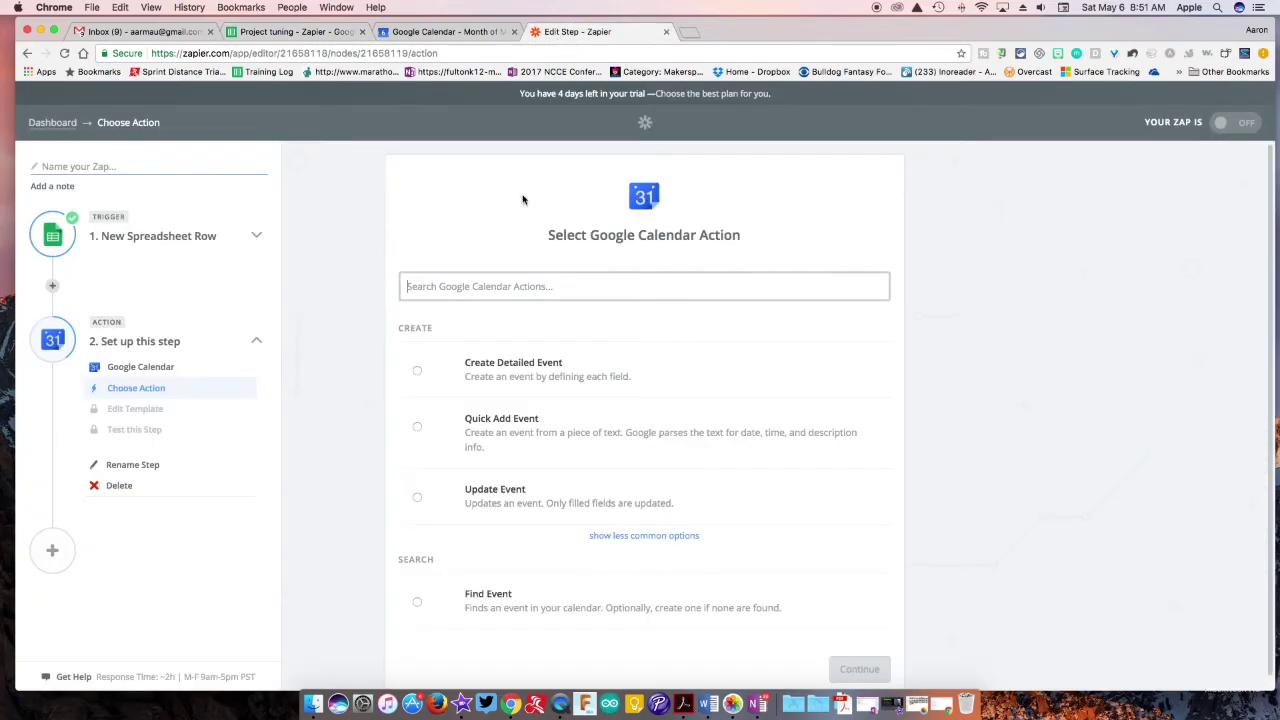
click(419, 373)
scroll(708, 509, down, 1)
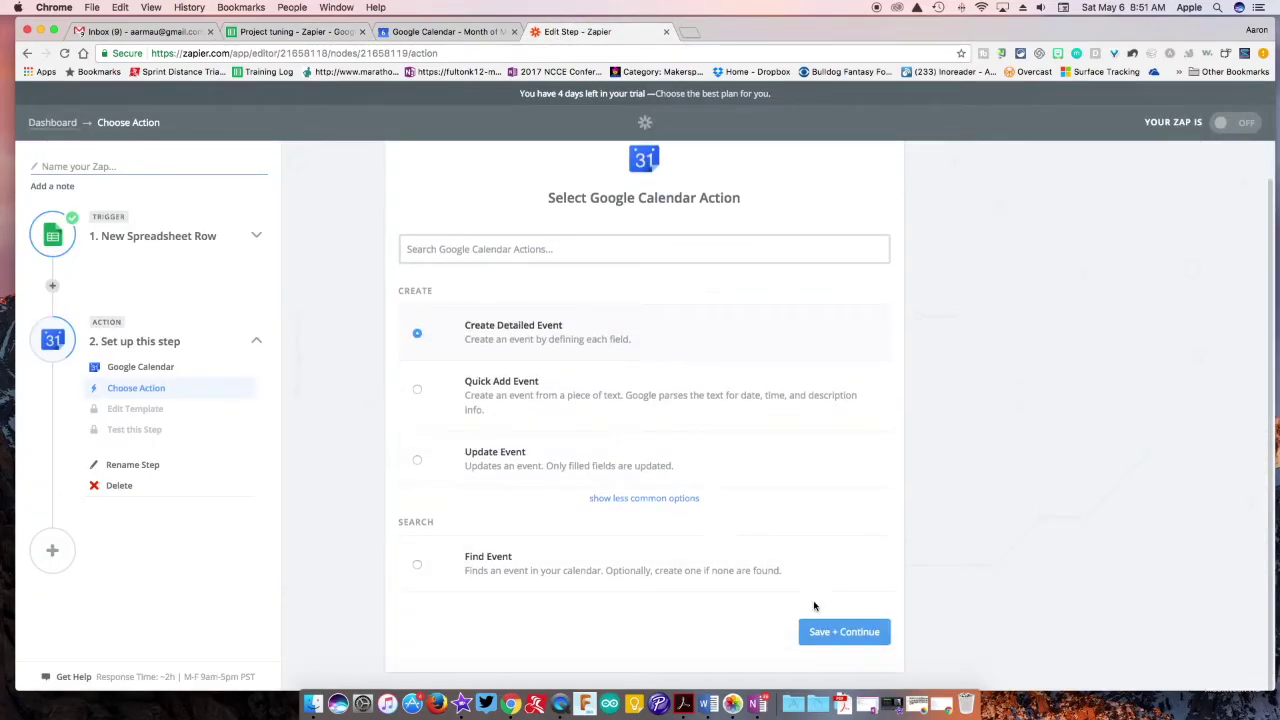
click(816, 630)
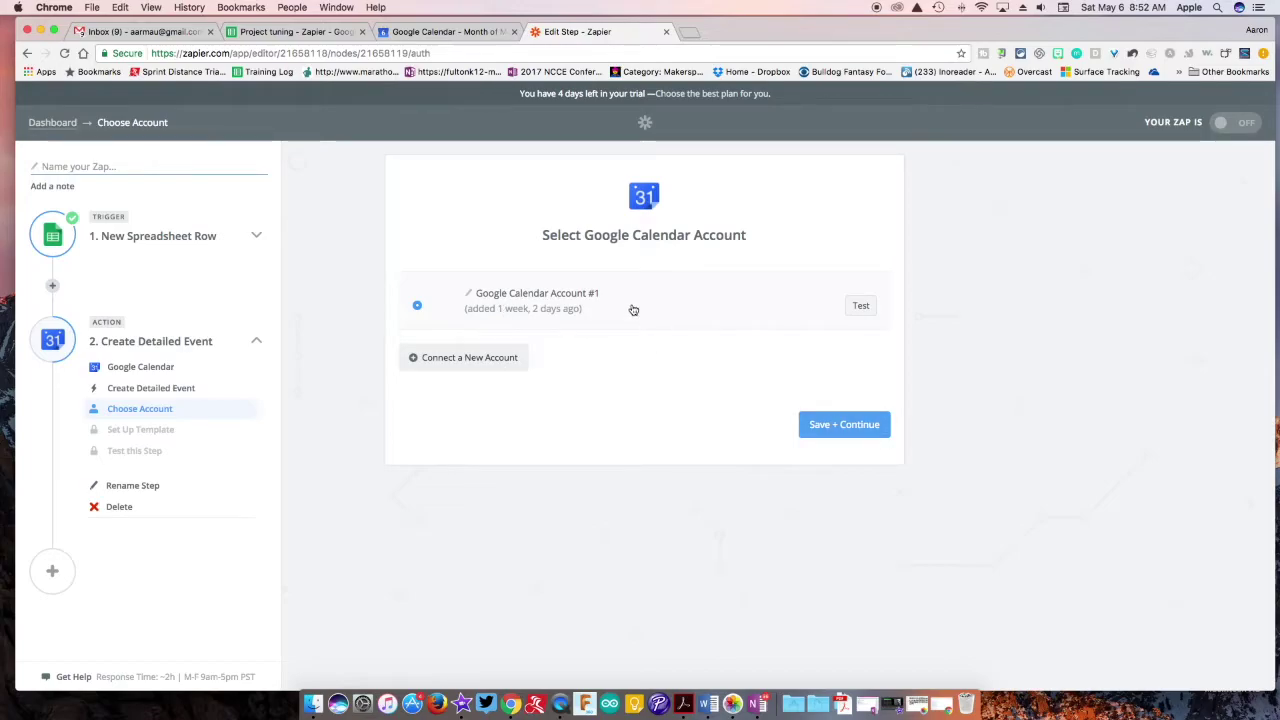
Keep Google Calendar Account #1 and put new events on the WORK calendar.
click(817, 427)
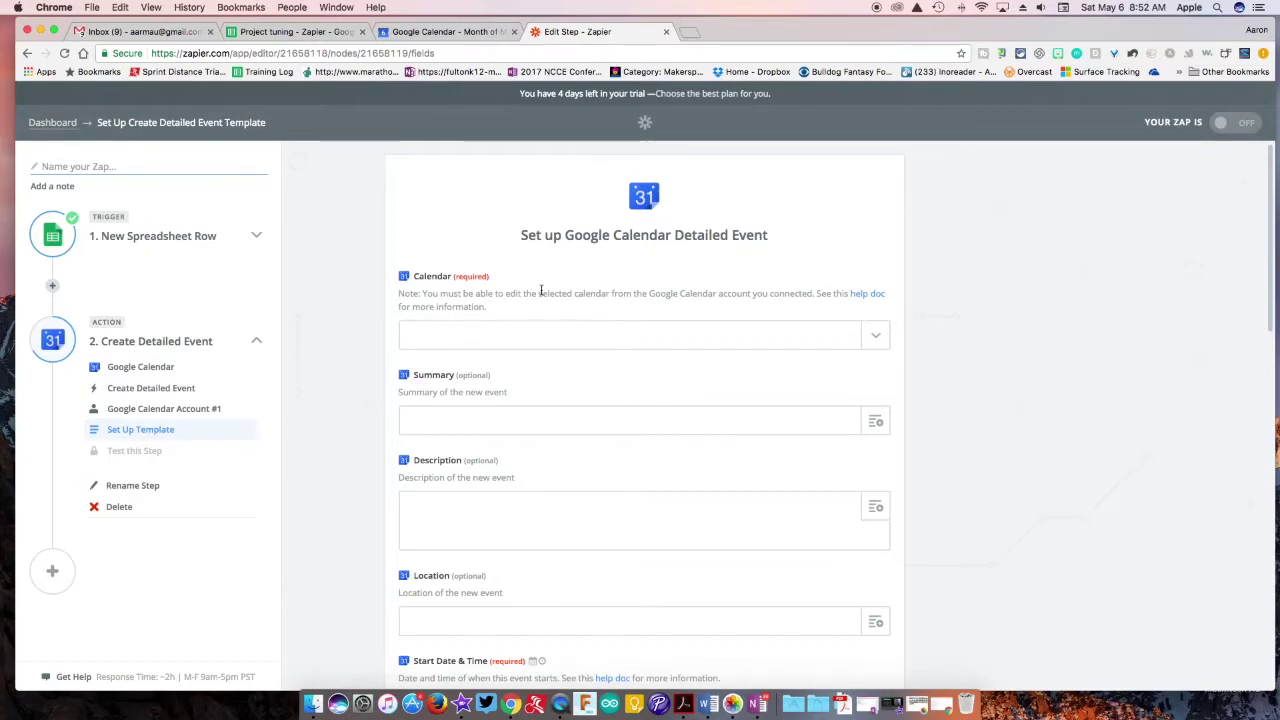
click(479, 334)
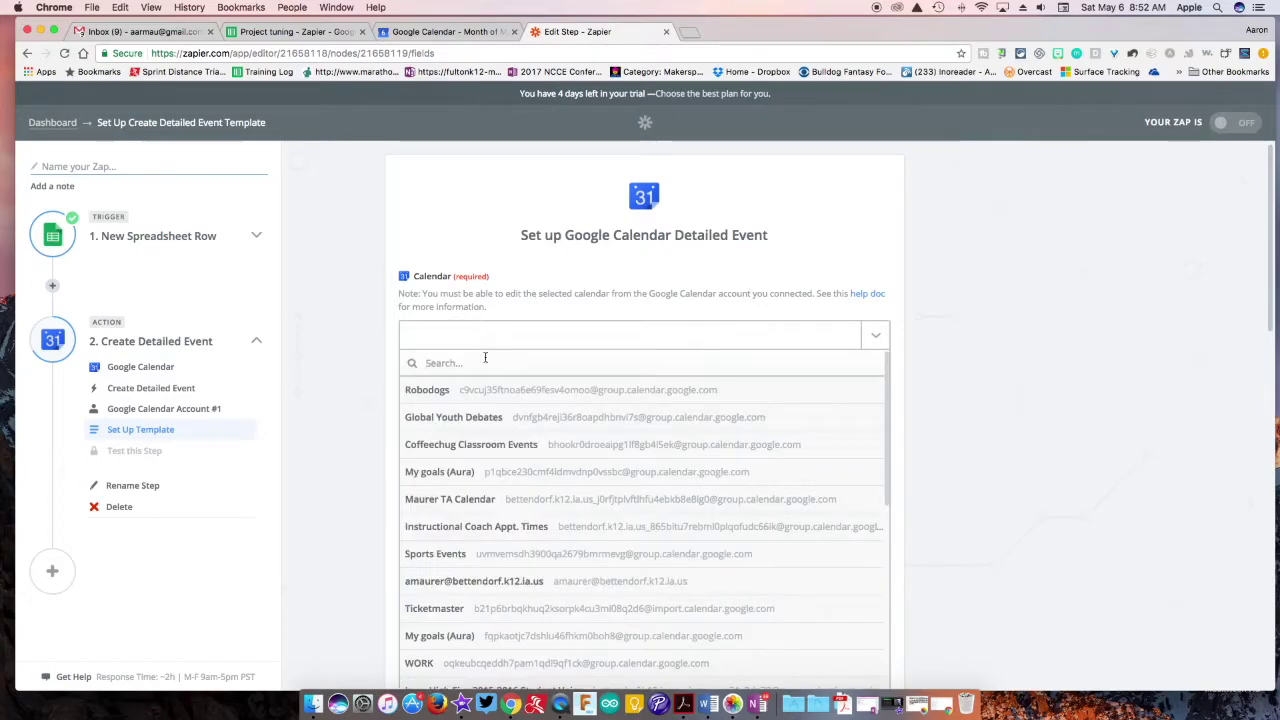
scroll(540, 511, down, 3)
scroll(542, 511, down, 5)
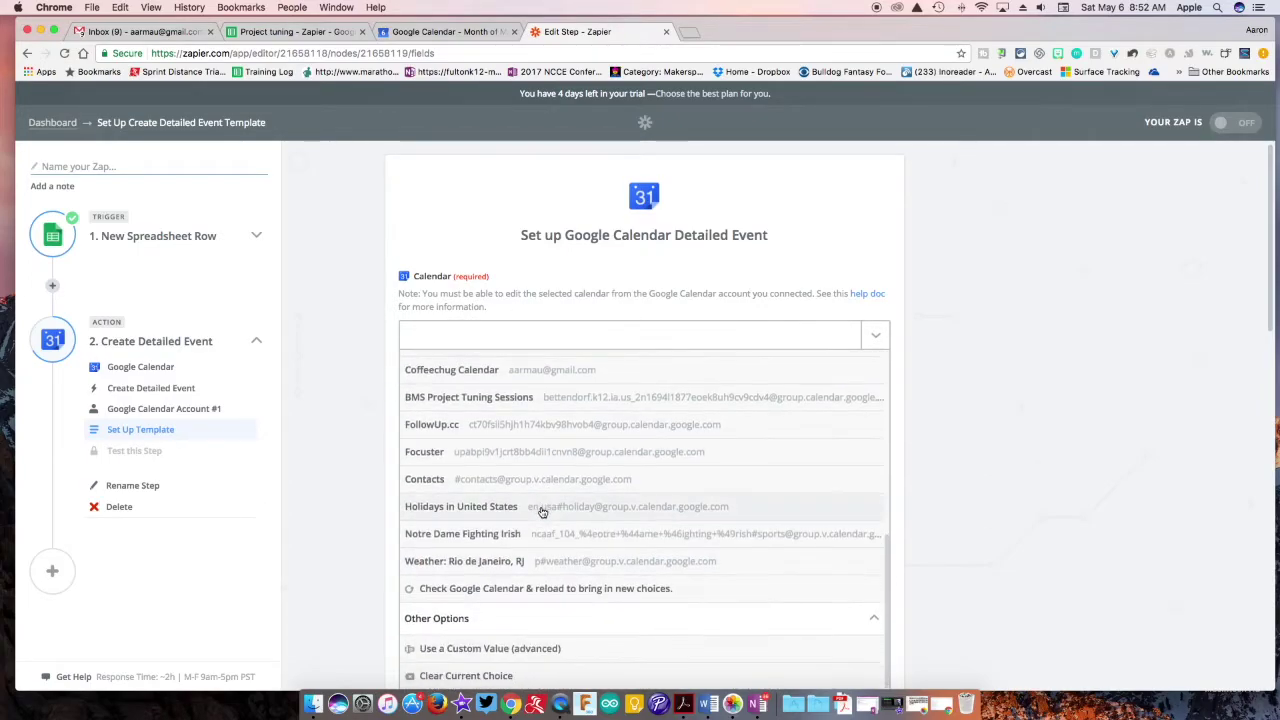
scroll(543, 512, up, 4)
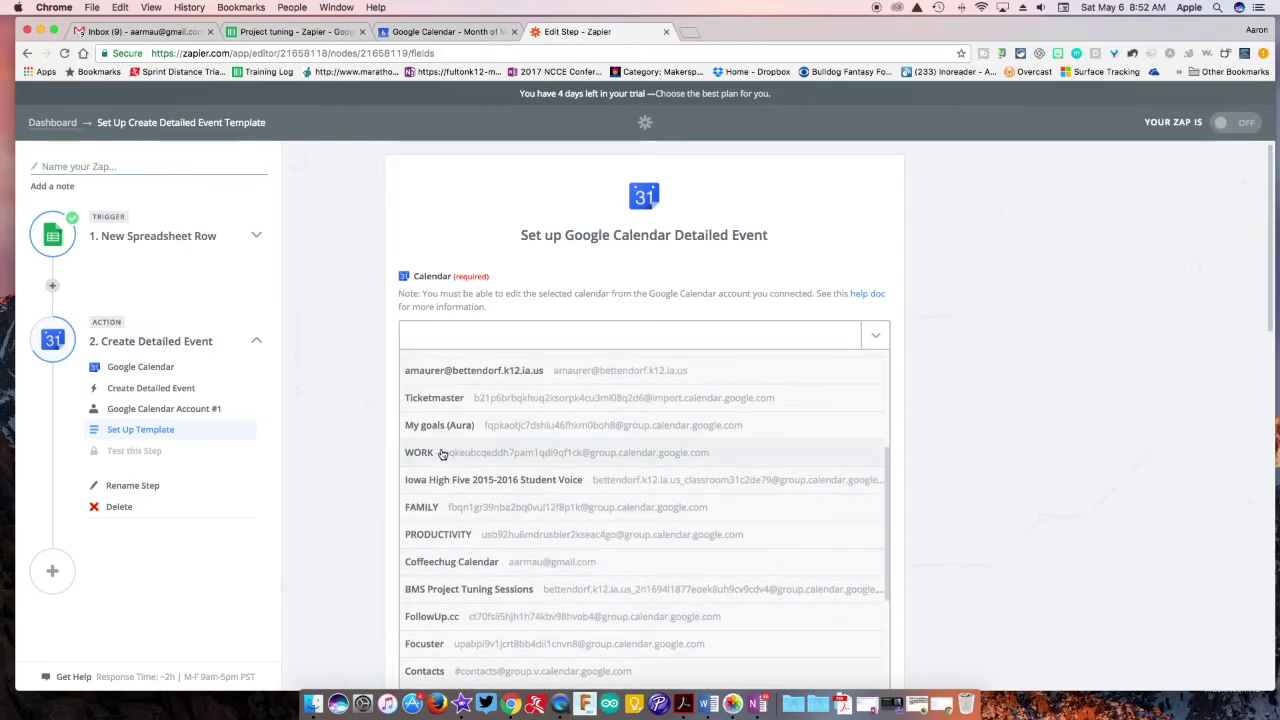
click(443, 452)
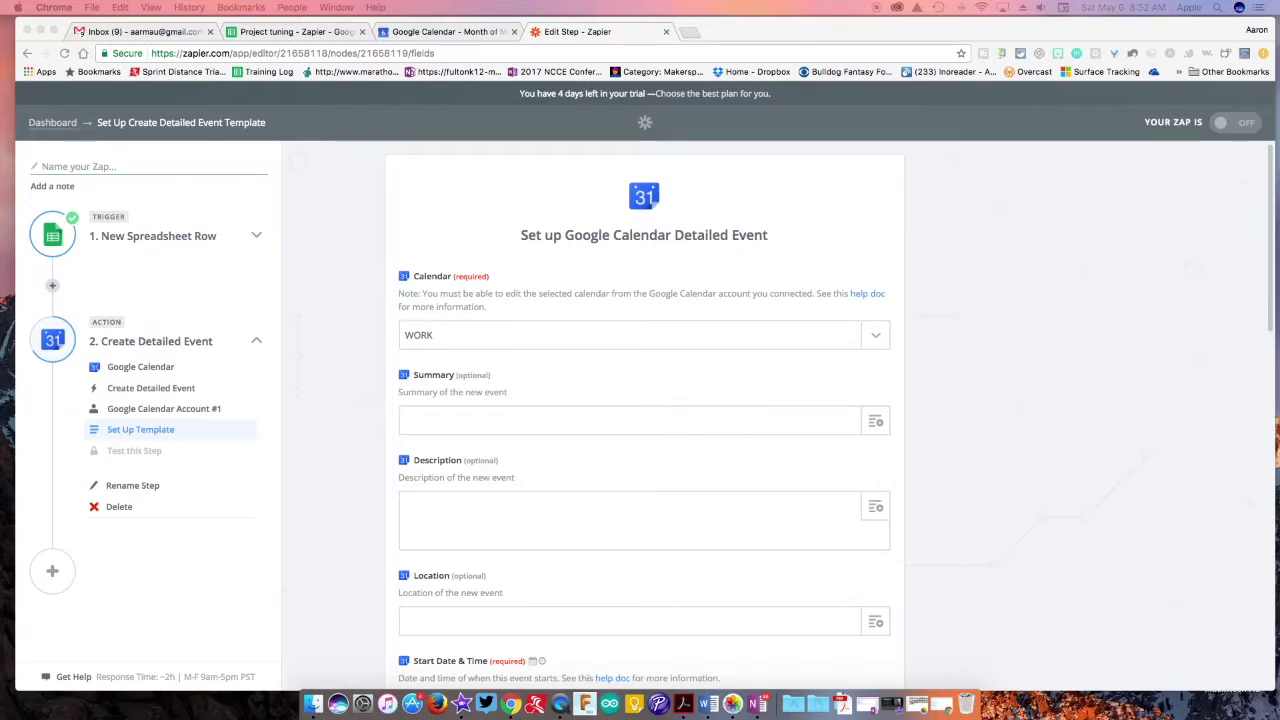
Enter 'Project Tuning' as the calendar event's Summary text.
click(496, 420)
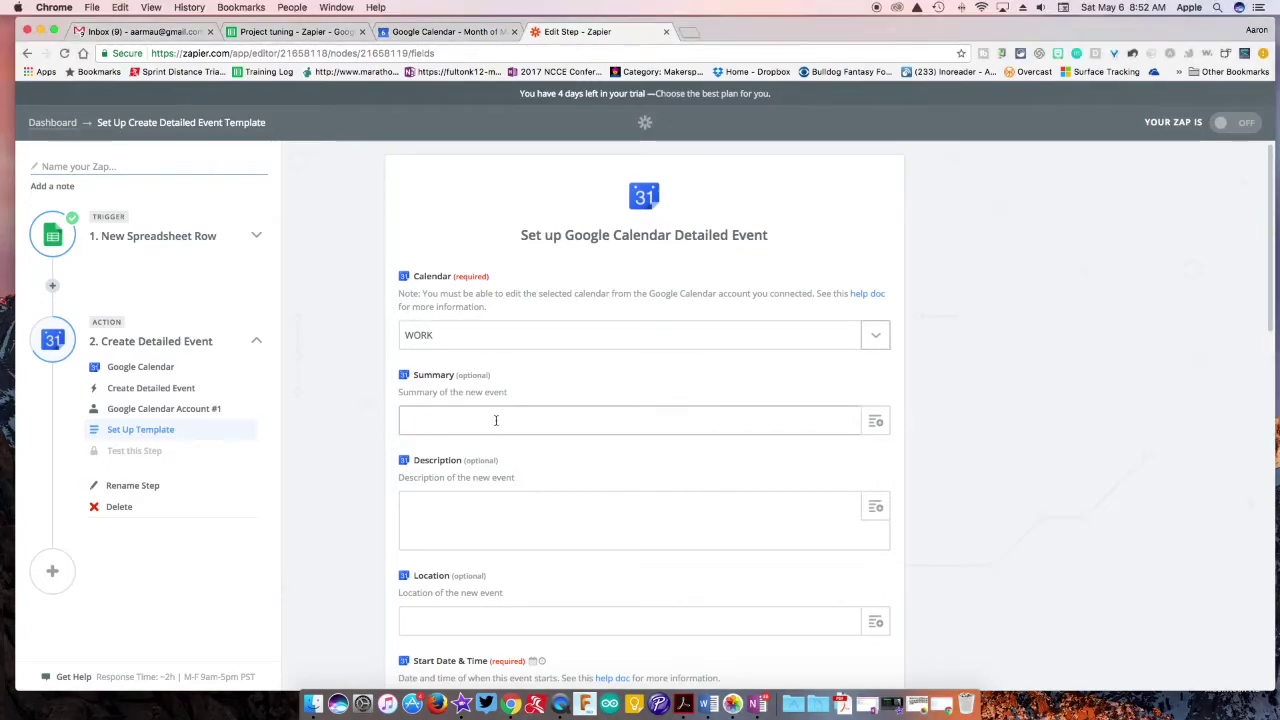
click(496, 420)
key(ctrl+shift+Tab)
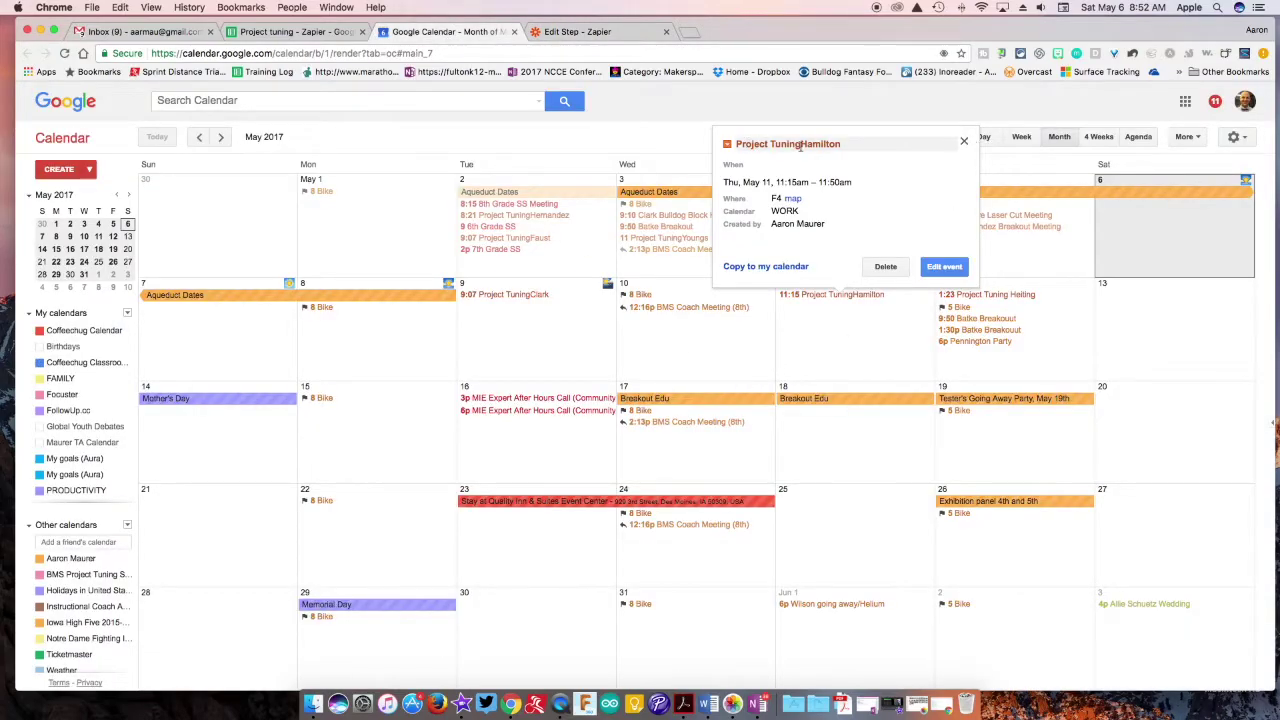
click(584, 33)
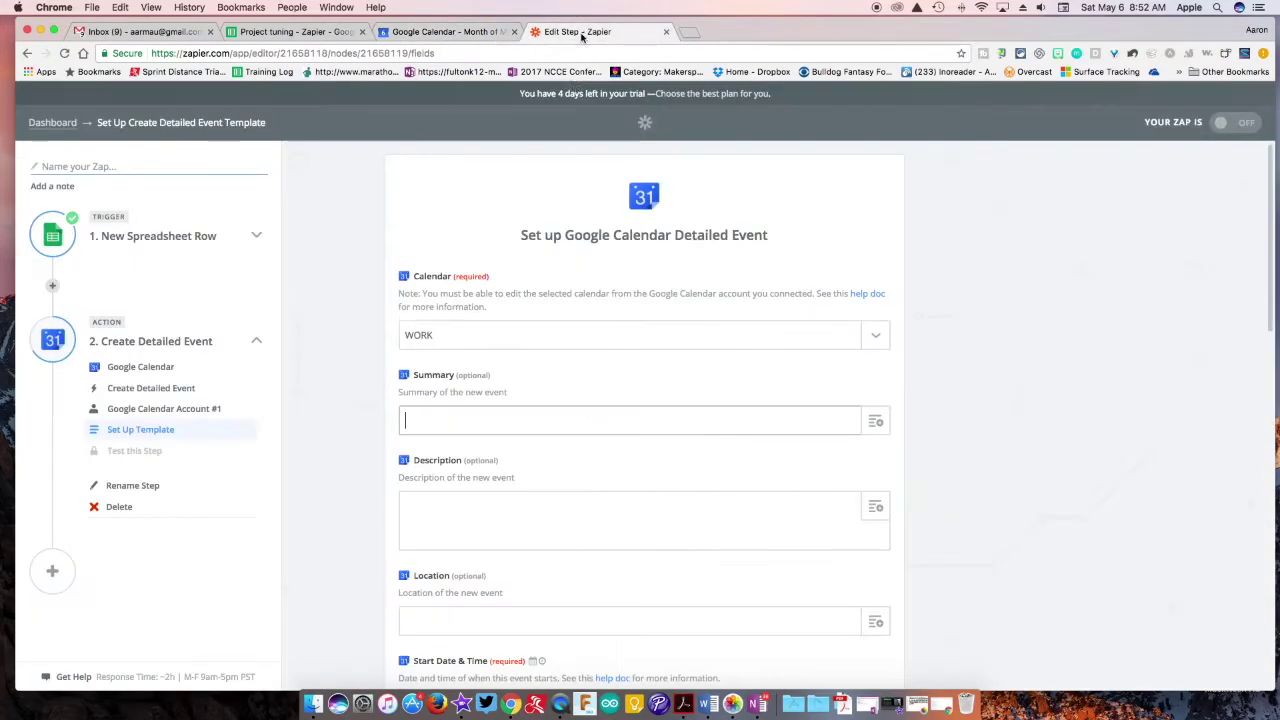
text(P)
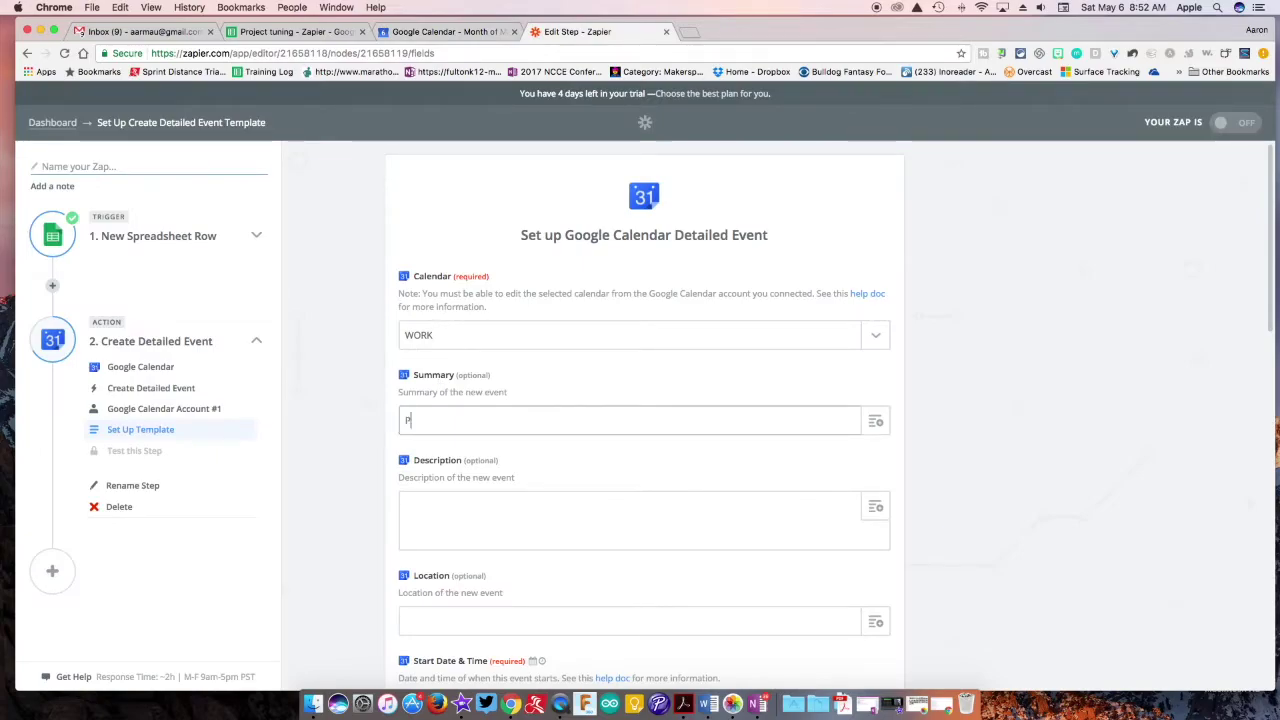
text(roject)
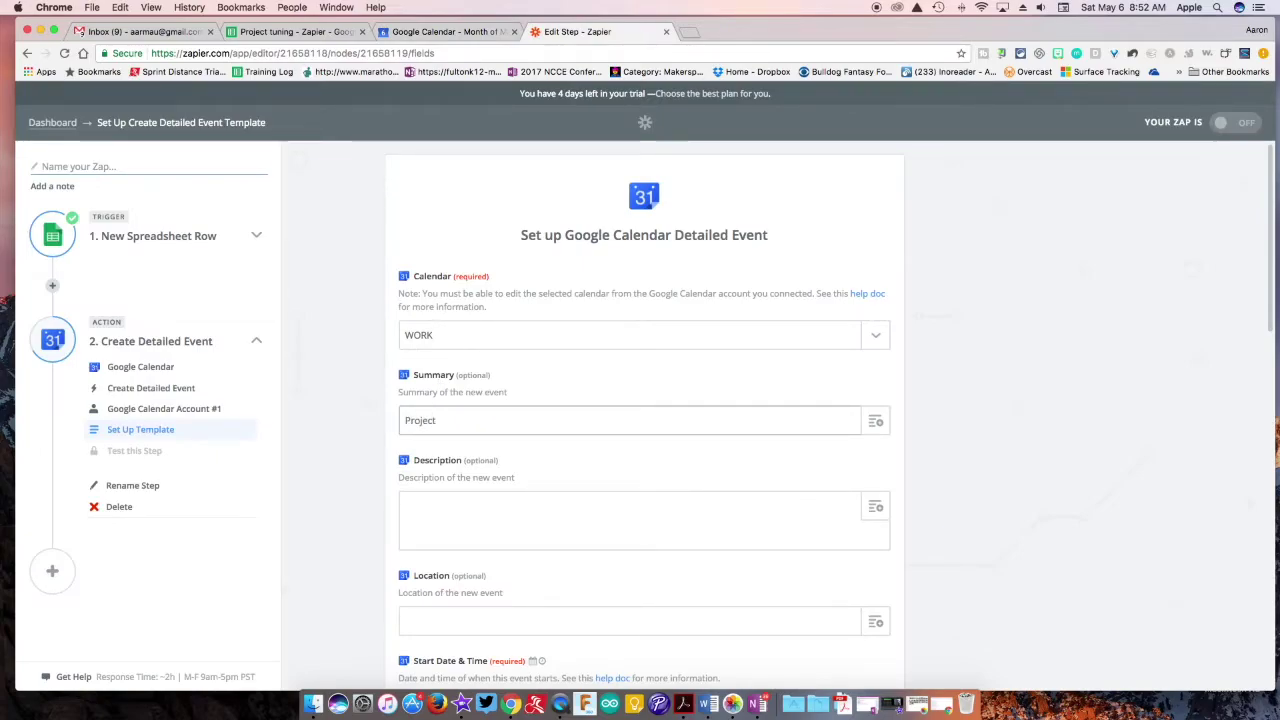
text( Tunings)
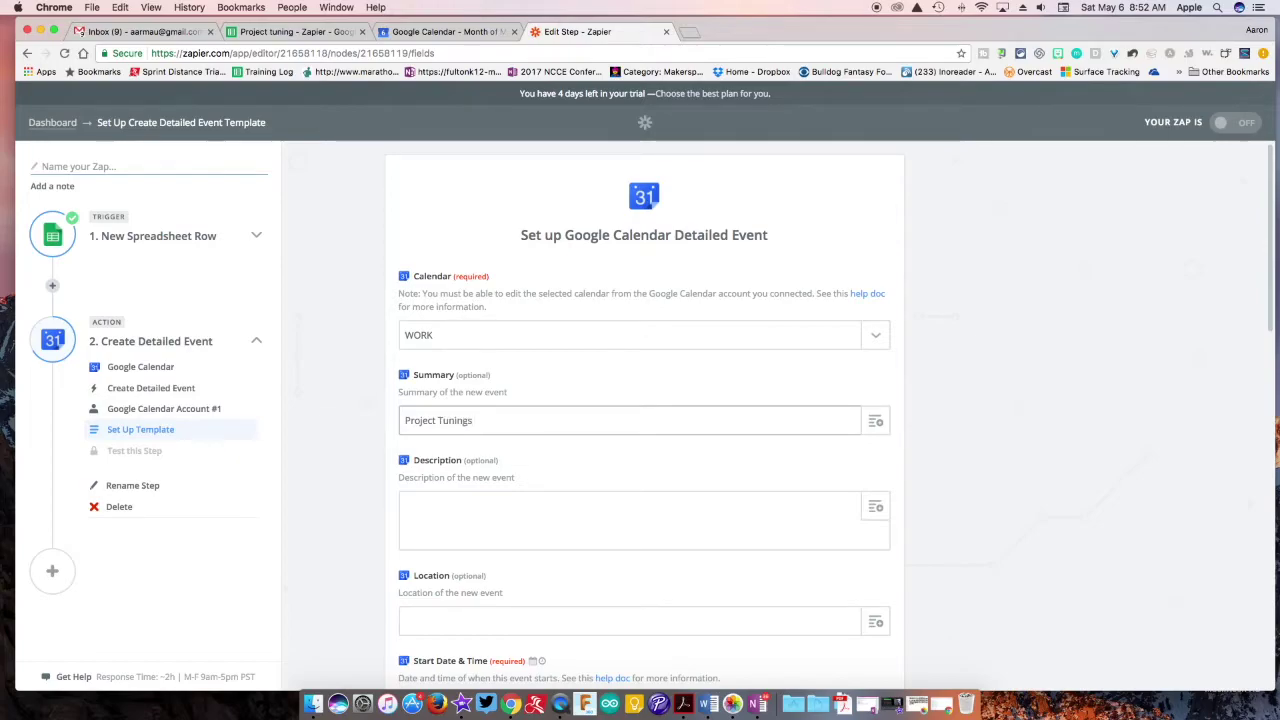
Append the spreadsheet row's Last Name field after 'Project Tuning' in the Summary.
click(875, 421)
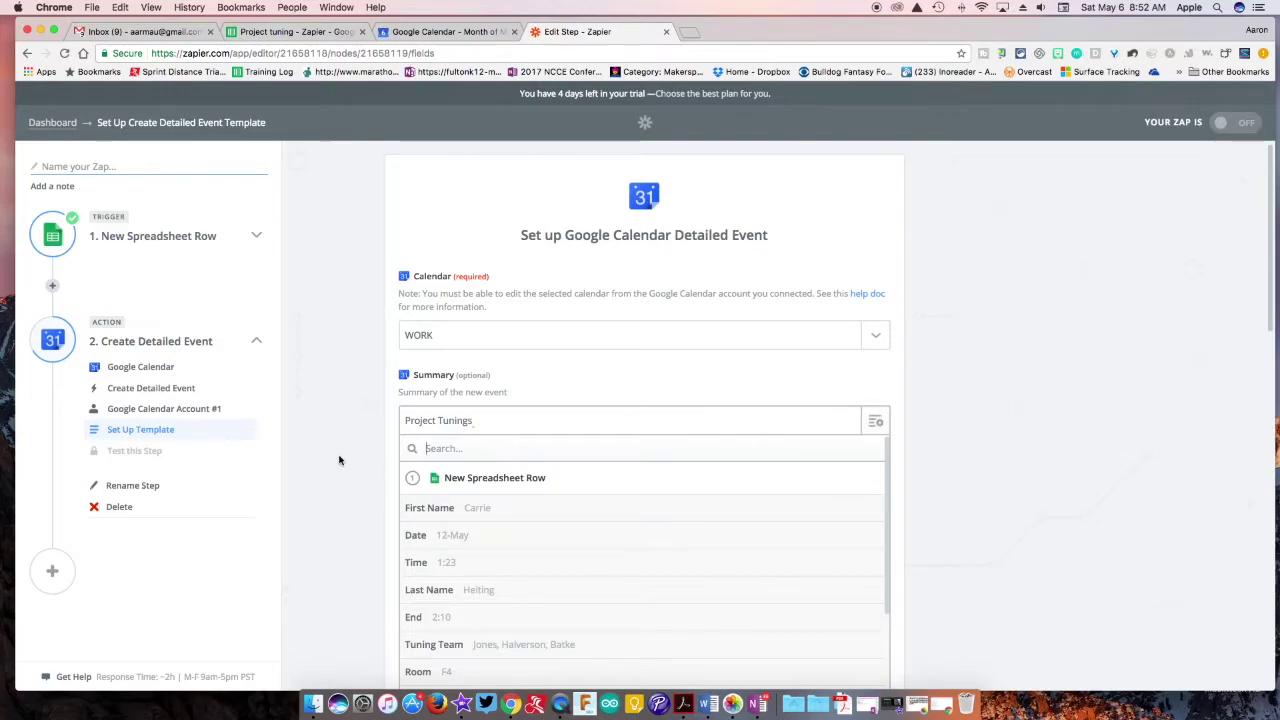
scroll(338, 458, down, 3)
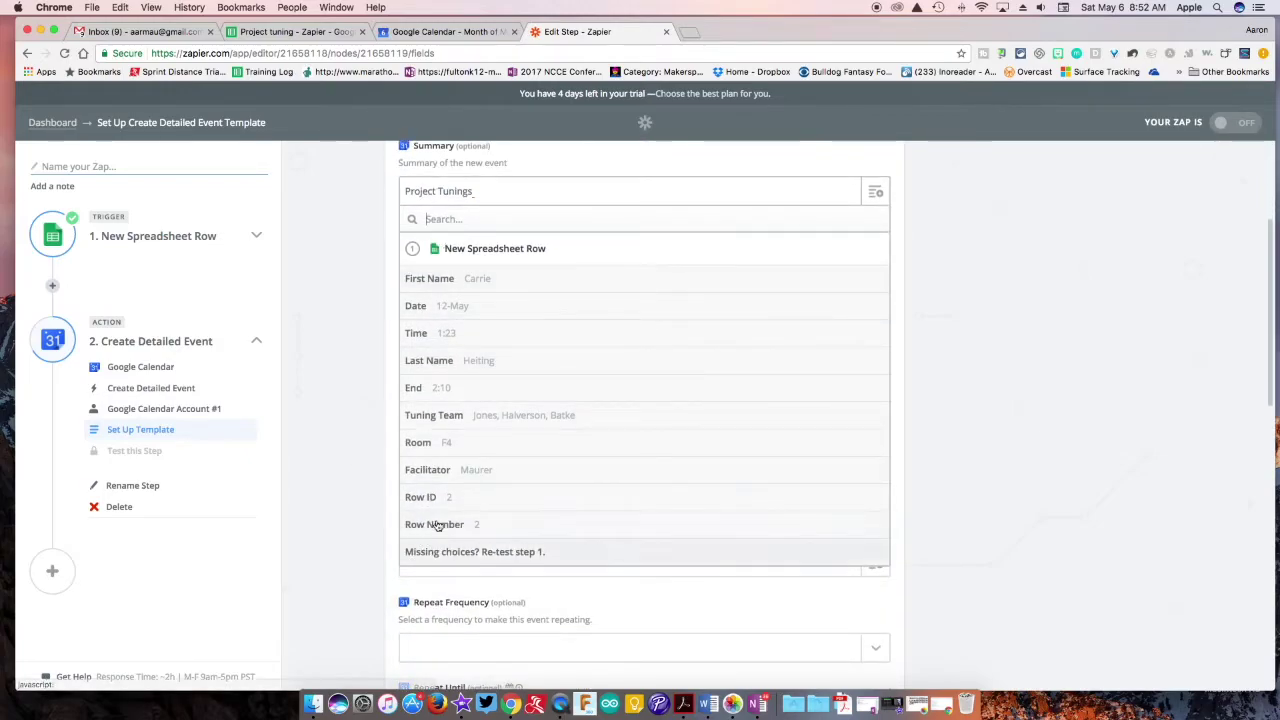
click(279, 36)
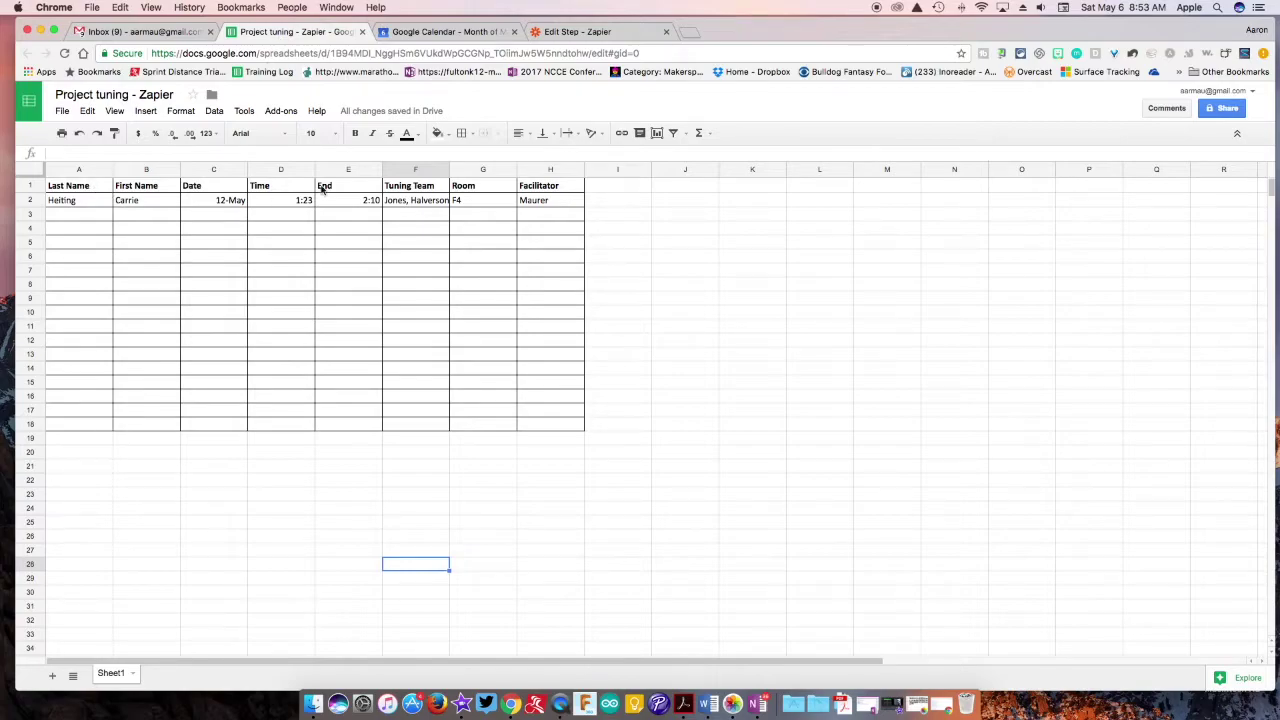
click(435, 33)
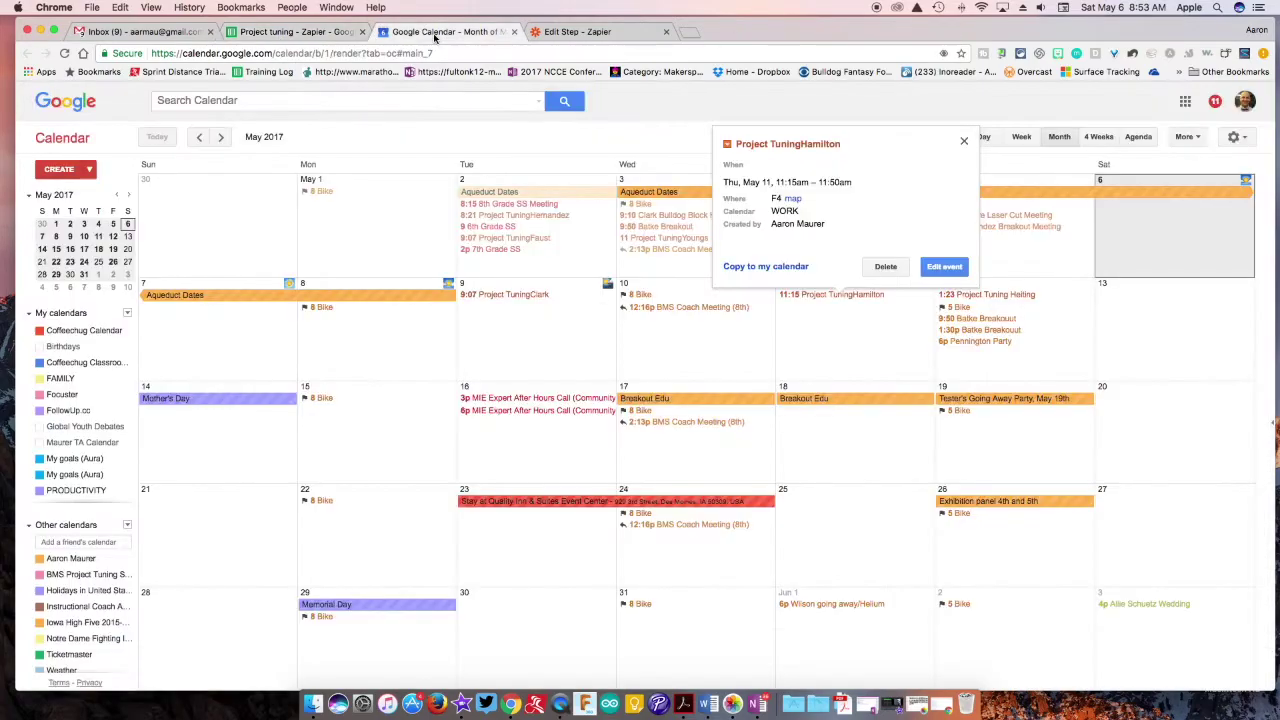
click(578, 30)
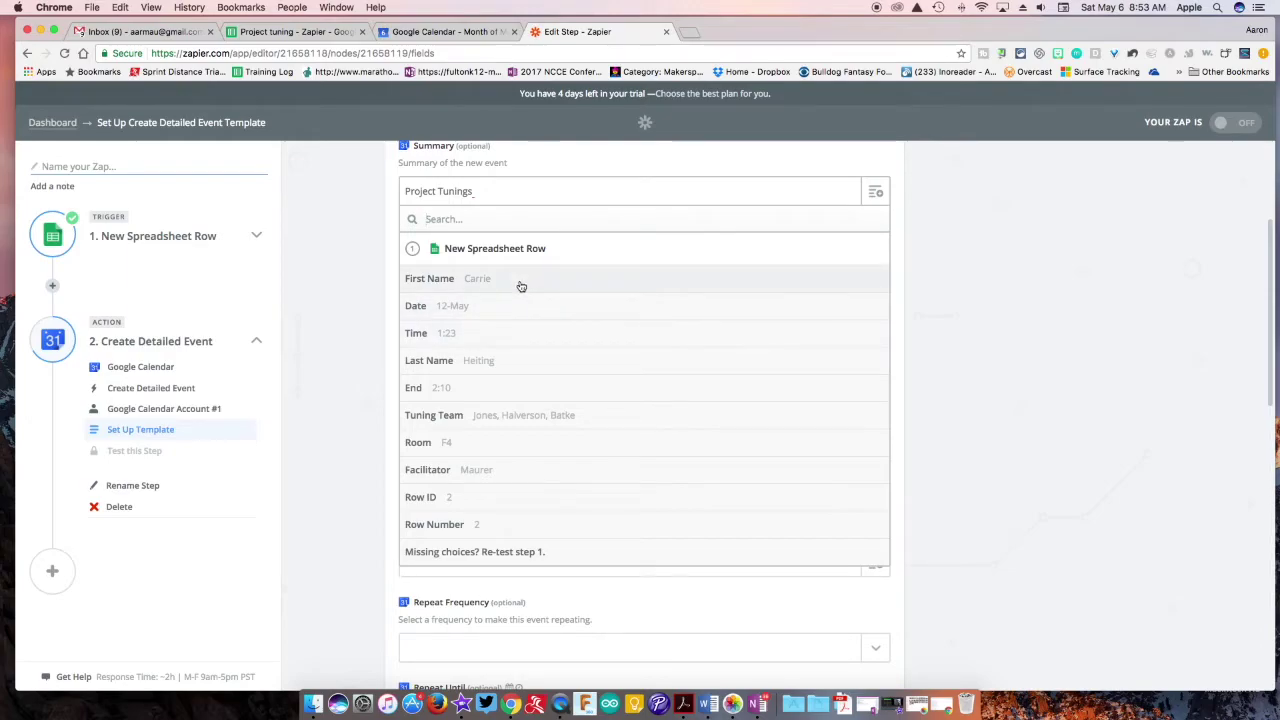
click(491, 366)
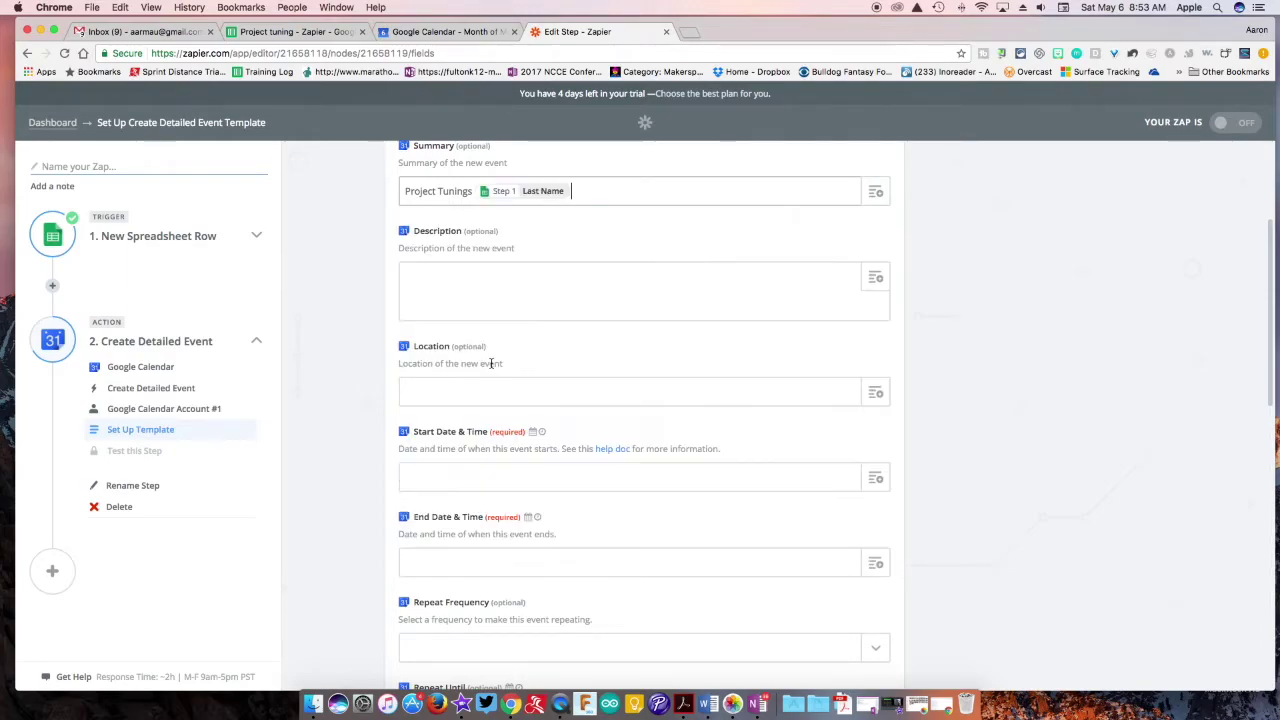
click(484, 293)
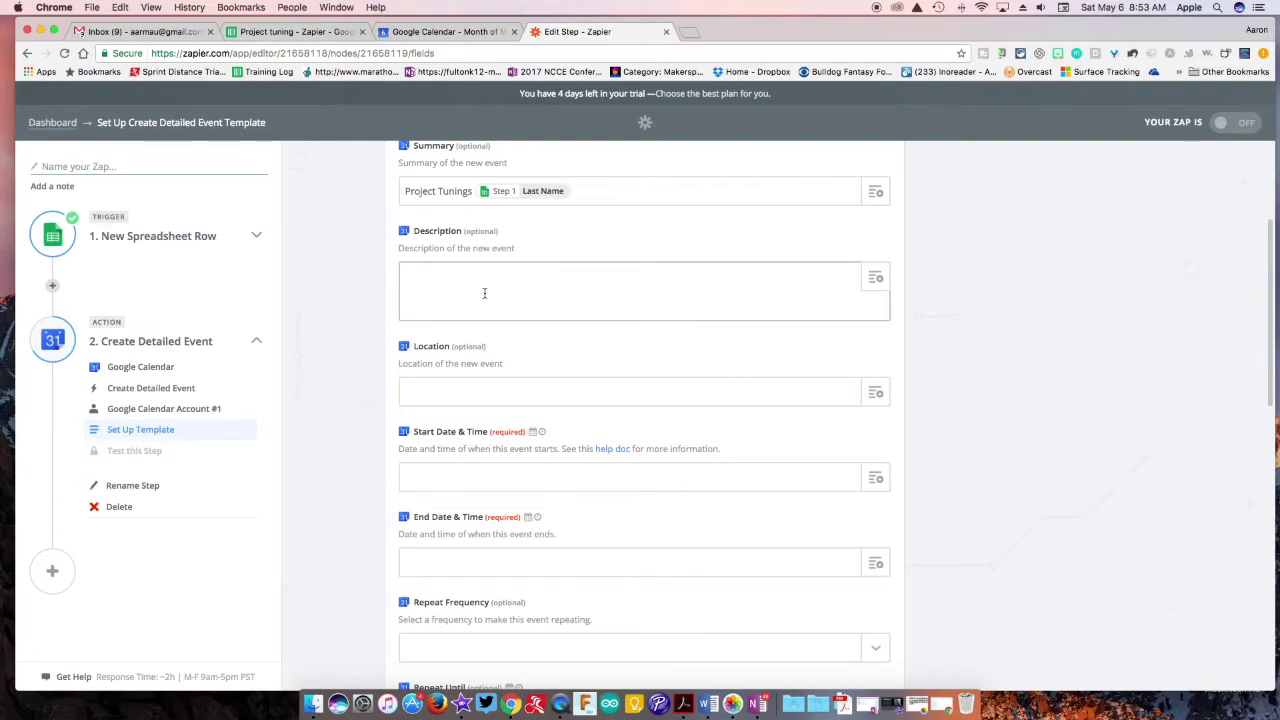
Map the sheet's Tuning Team field into the event Description.
click(448, 32)
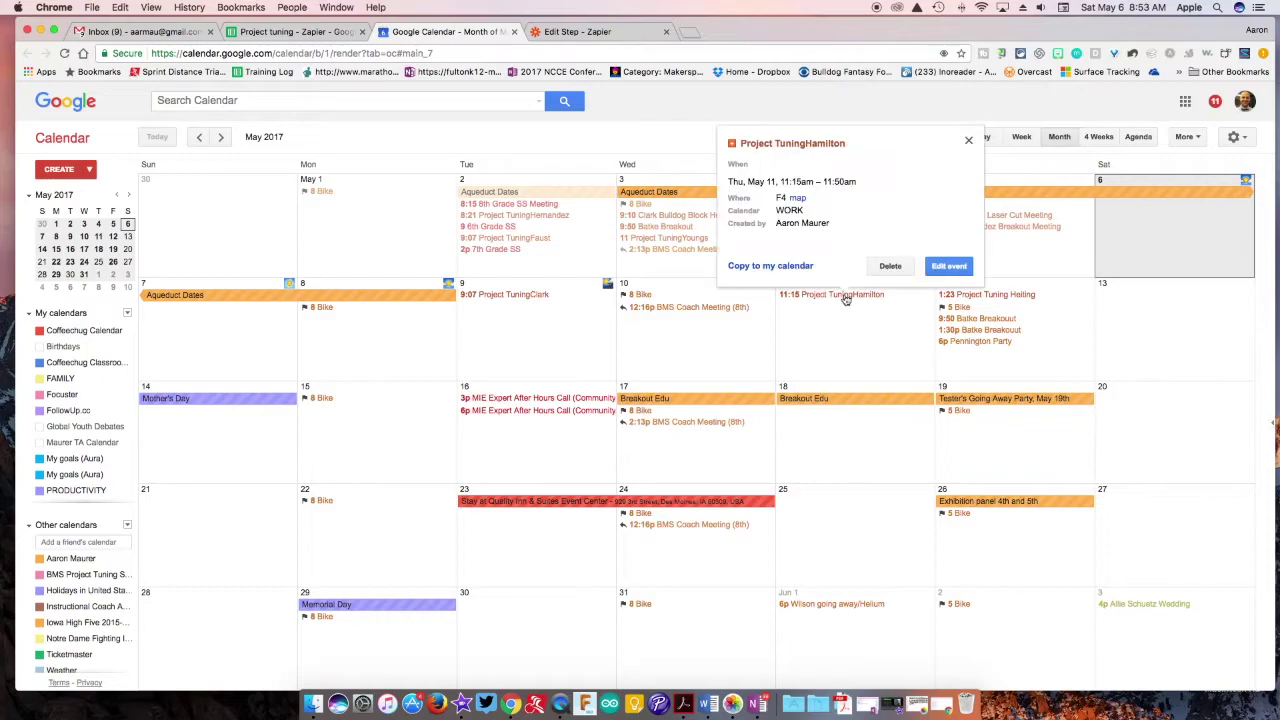
click(946, 267)
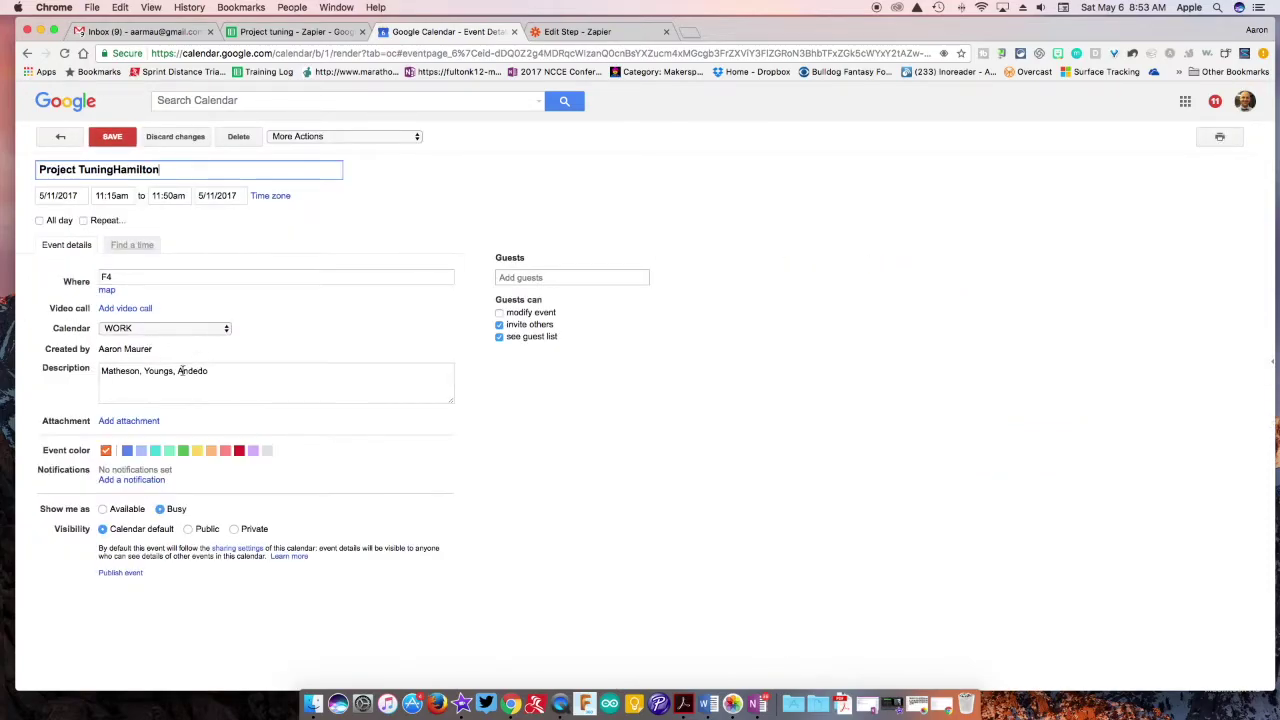
click(592, 34)
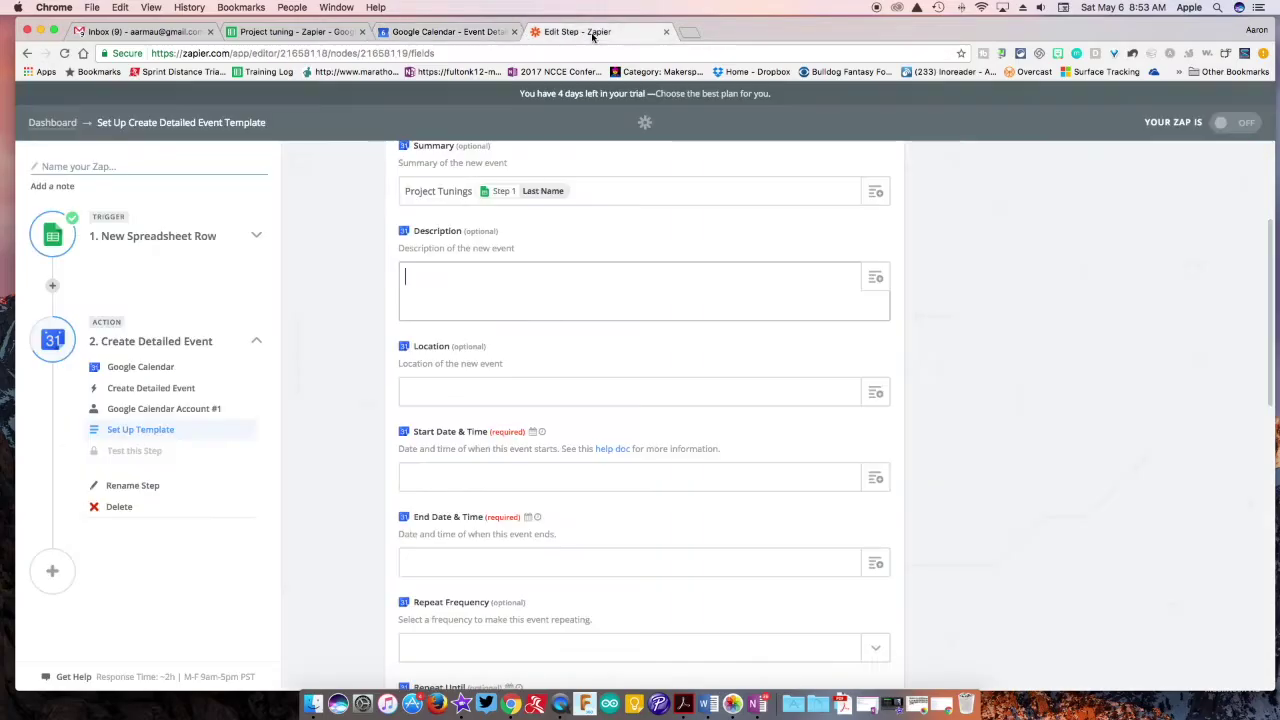
click(875, 277)
click(497, 530)
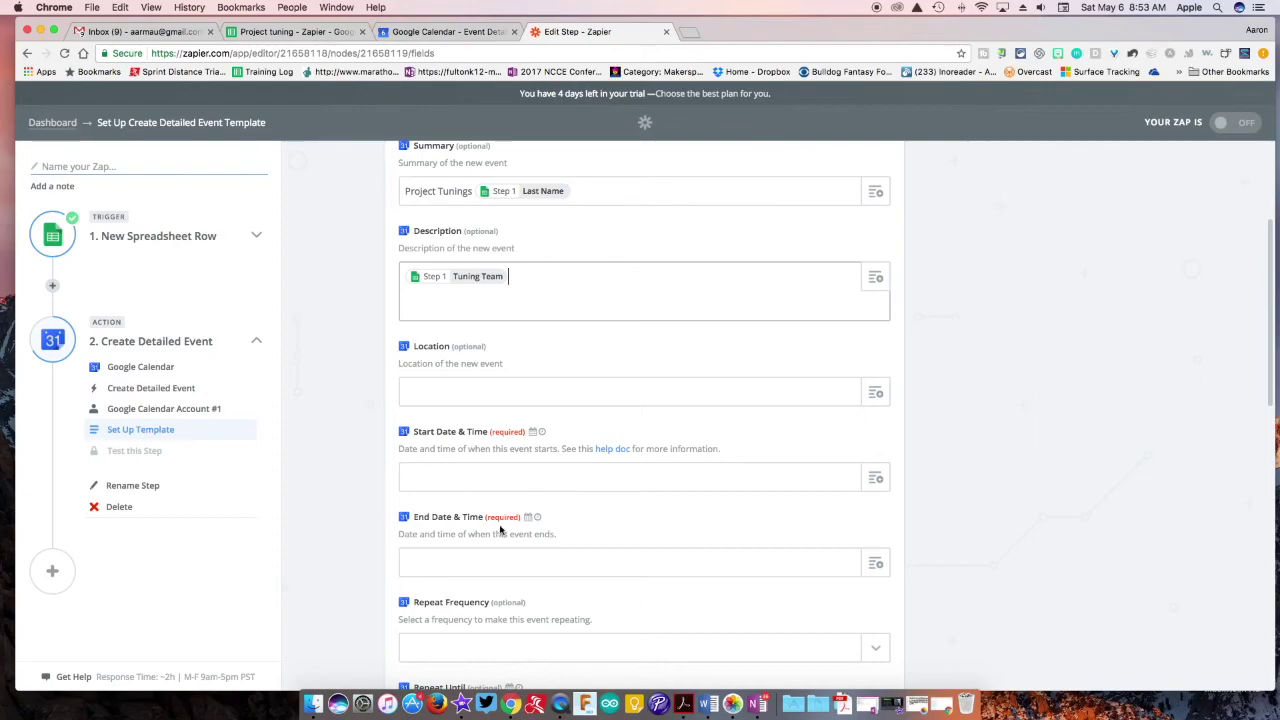
Map the sheet's Room field into the event Location.
click(466, 390)
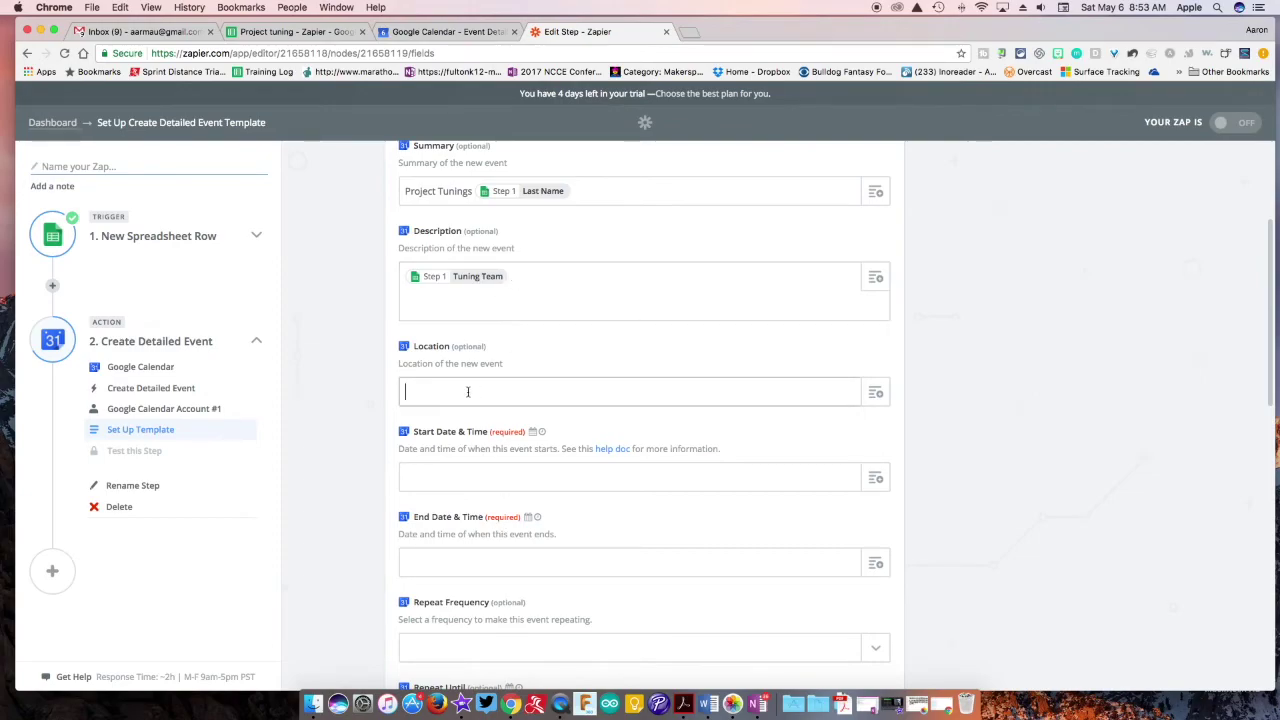
click(875, 393)
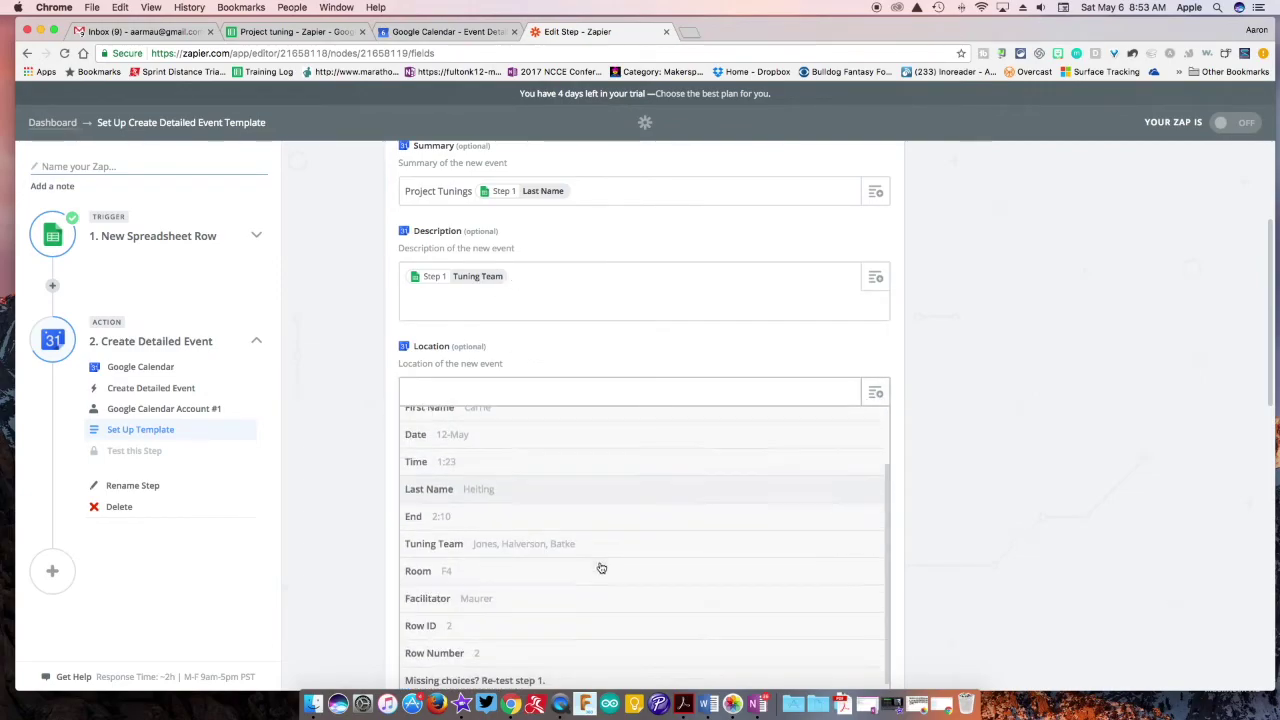
scroll(600, 566, down, 2)
click(549, 572)
click(536, 474)
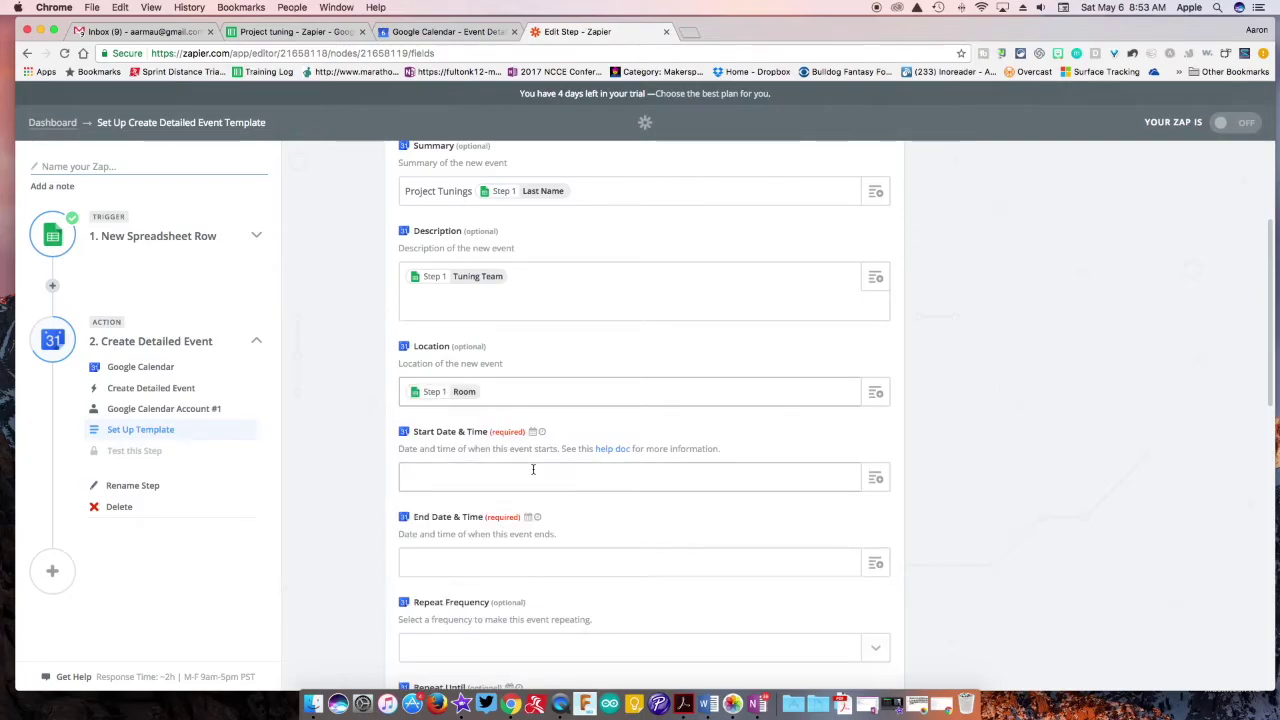
scroll(965, 438, down, 2)
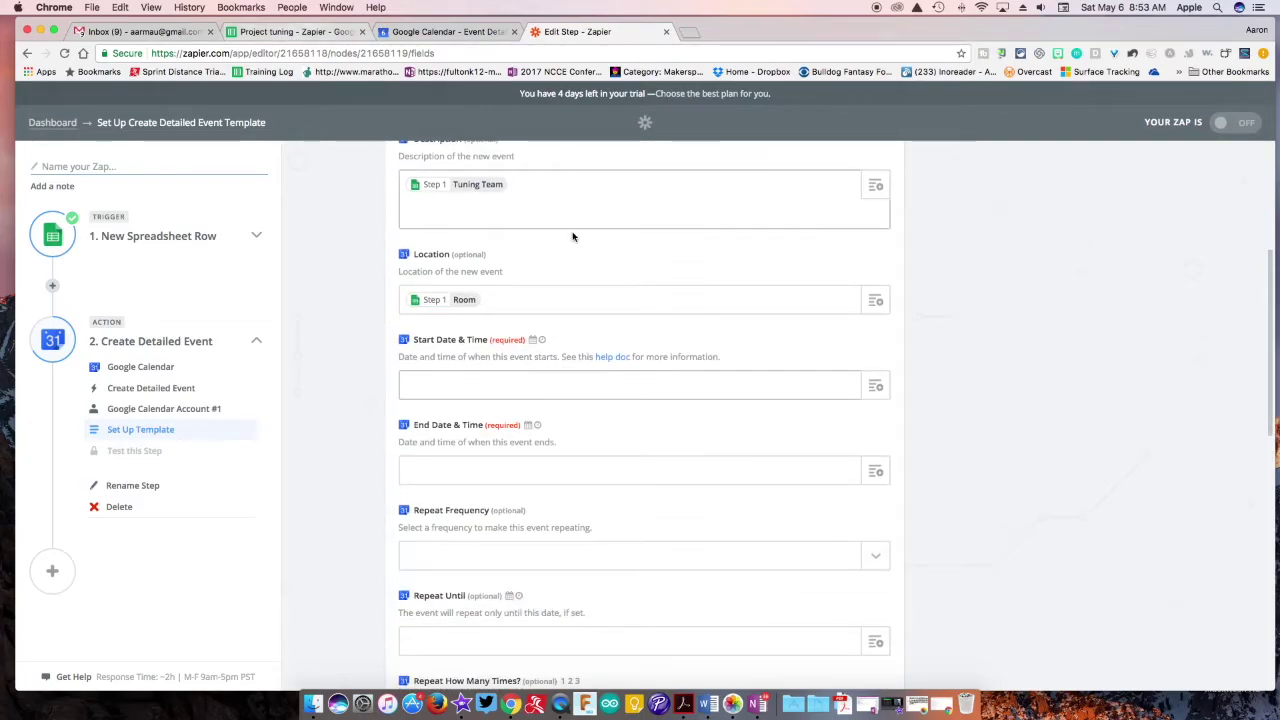
Set Start Date & Time to the sheet's Time field and End Date & Time to End.
click(875, 386)
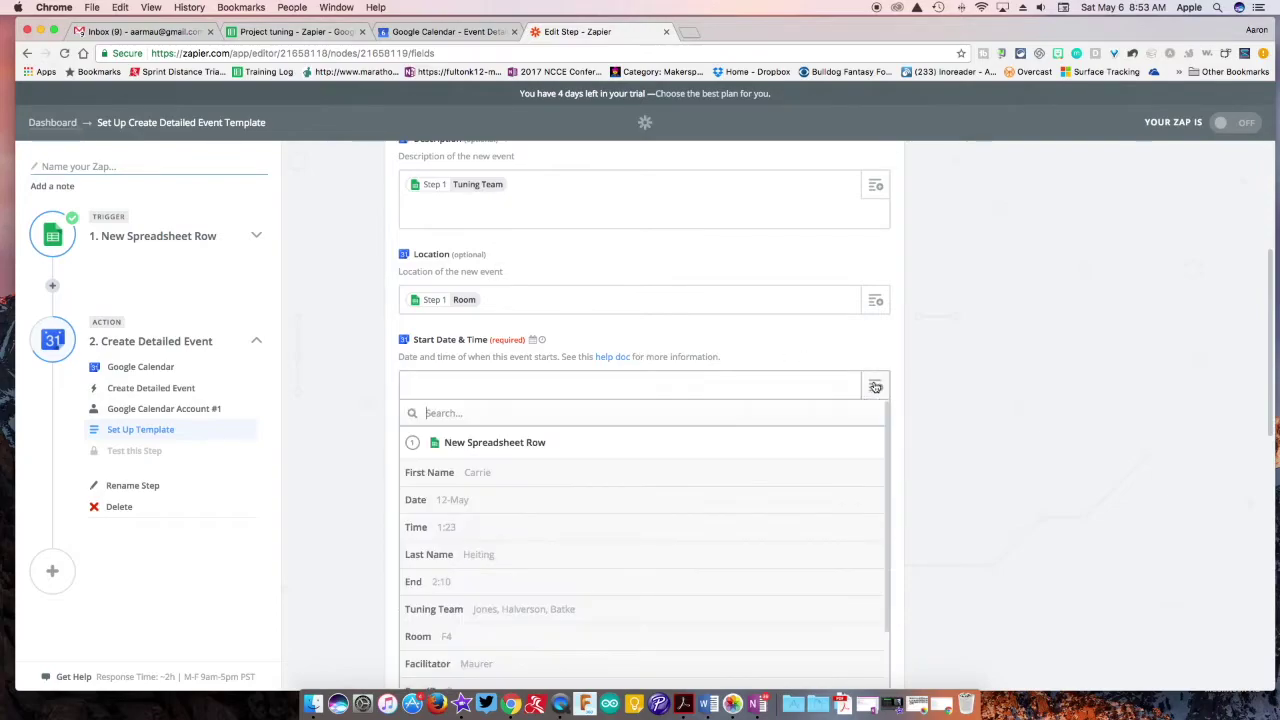
click(466, 530)
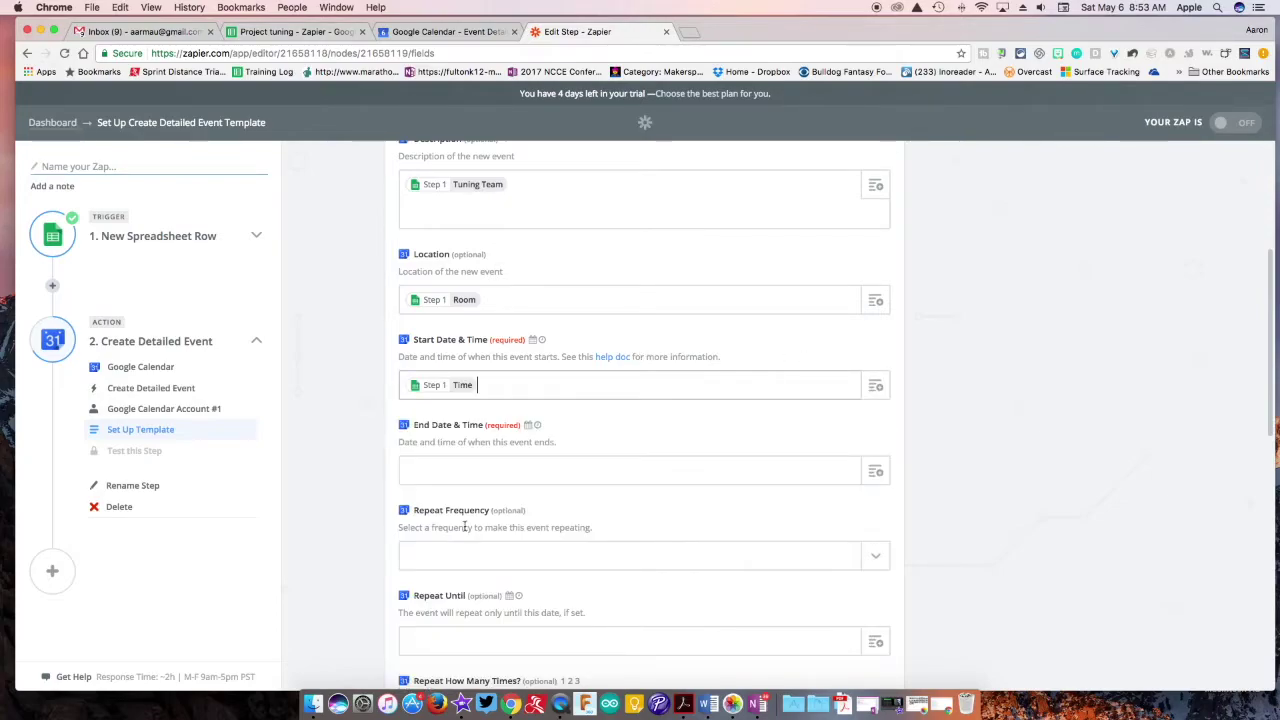
click(876, 472)
scroll(495, 625, down, 2)
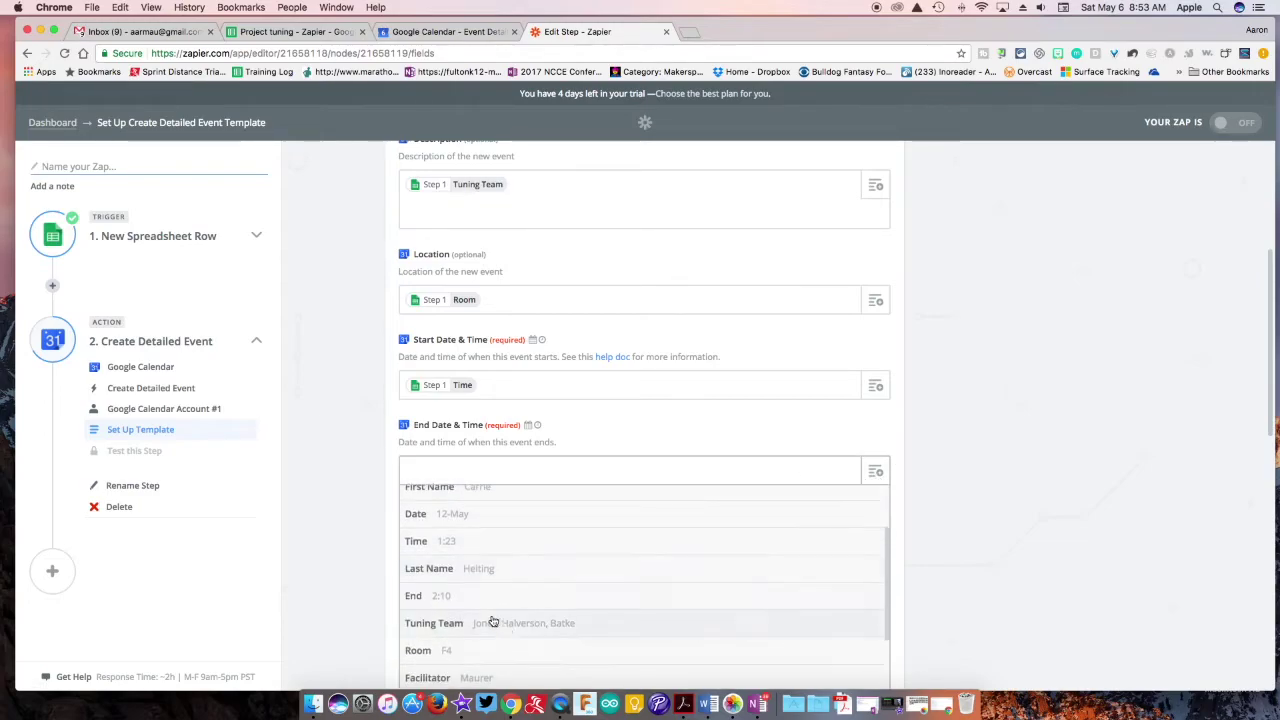
click(479, 599)
Review the remaining event options and save the template for testing.
scroll(372, 568, down, 5)
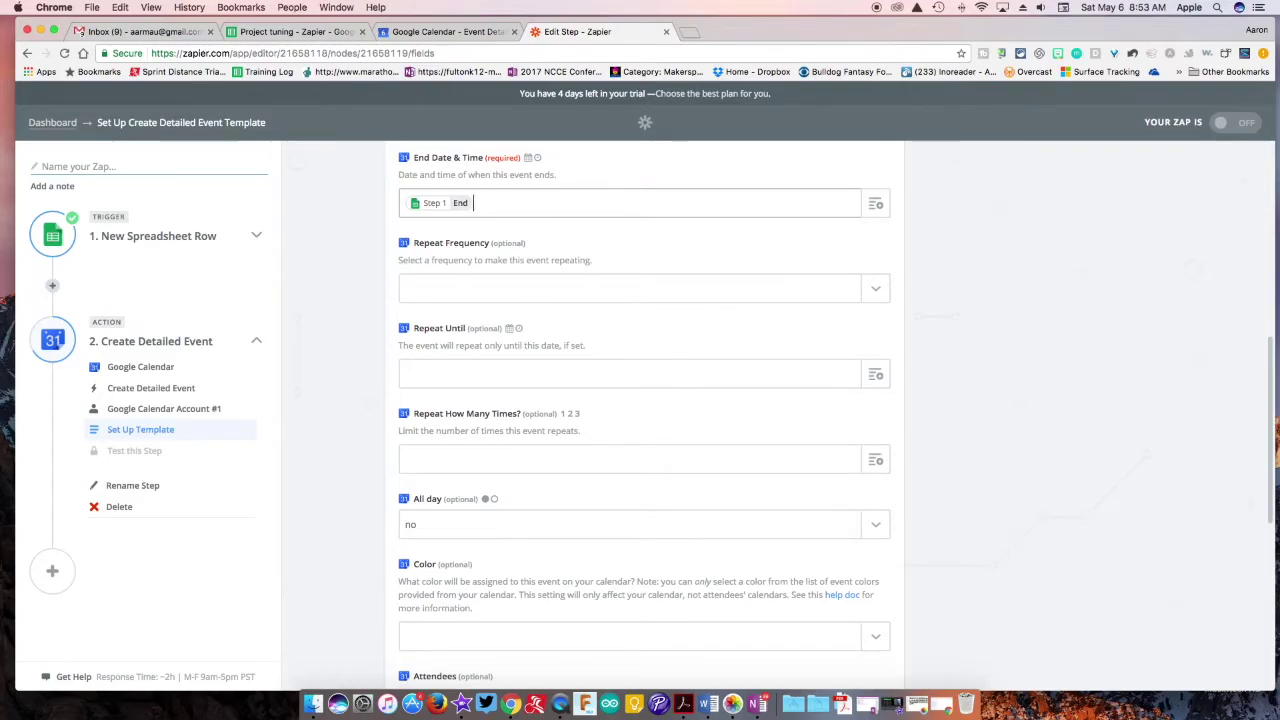
scroll(614, 329, up, 2)
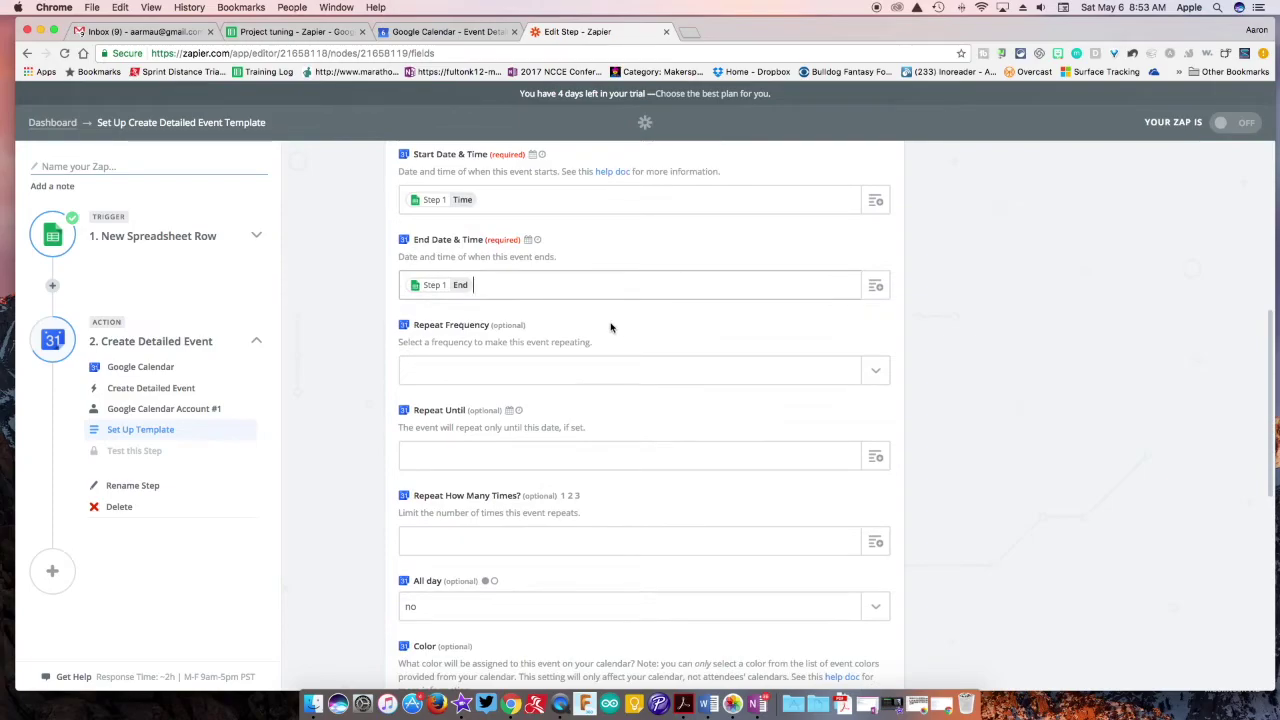
scroll(611, 352, down, 3)
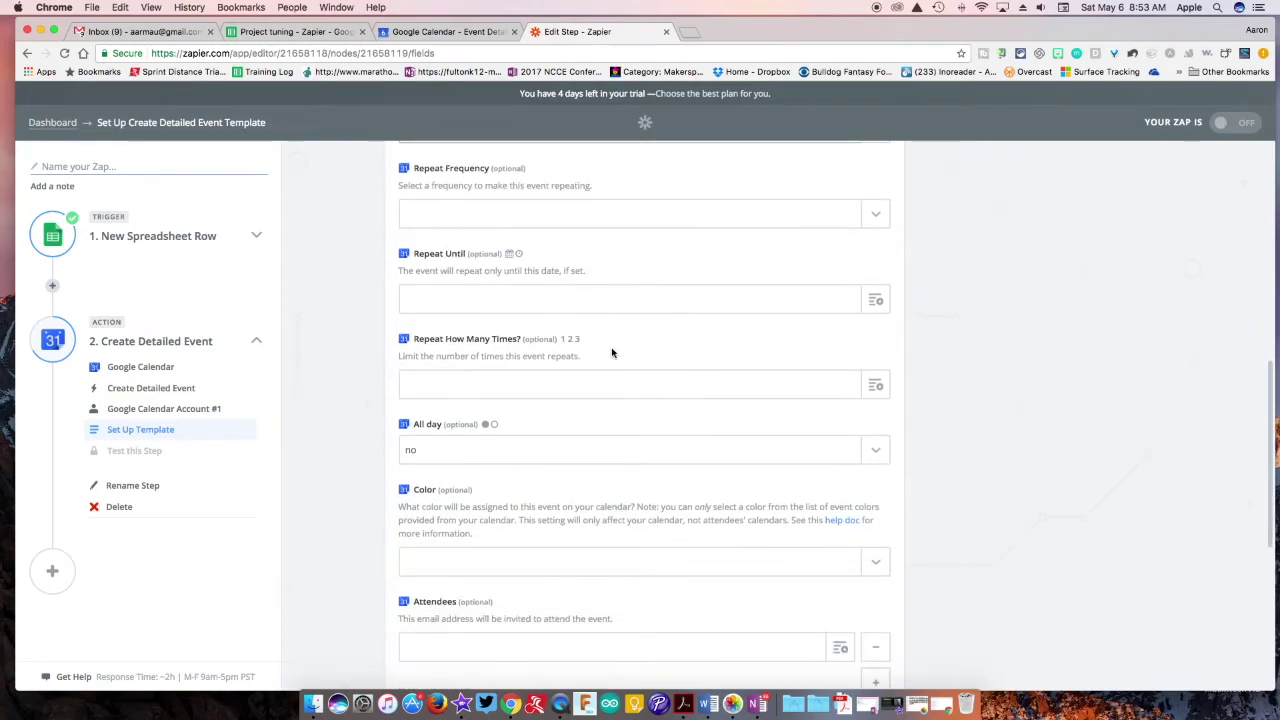
scroll(612, 352, down, 5)
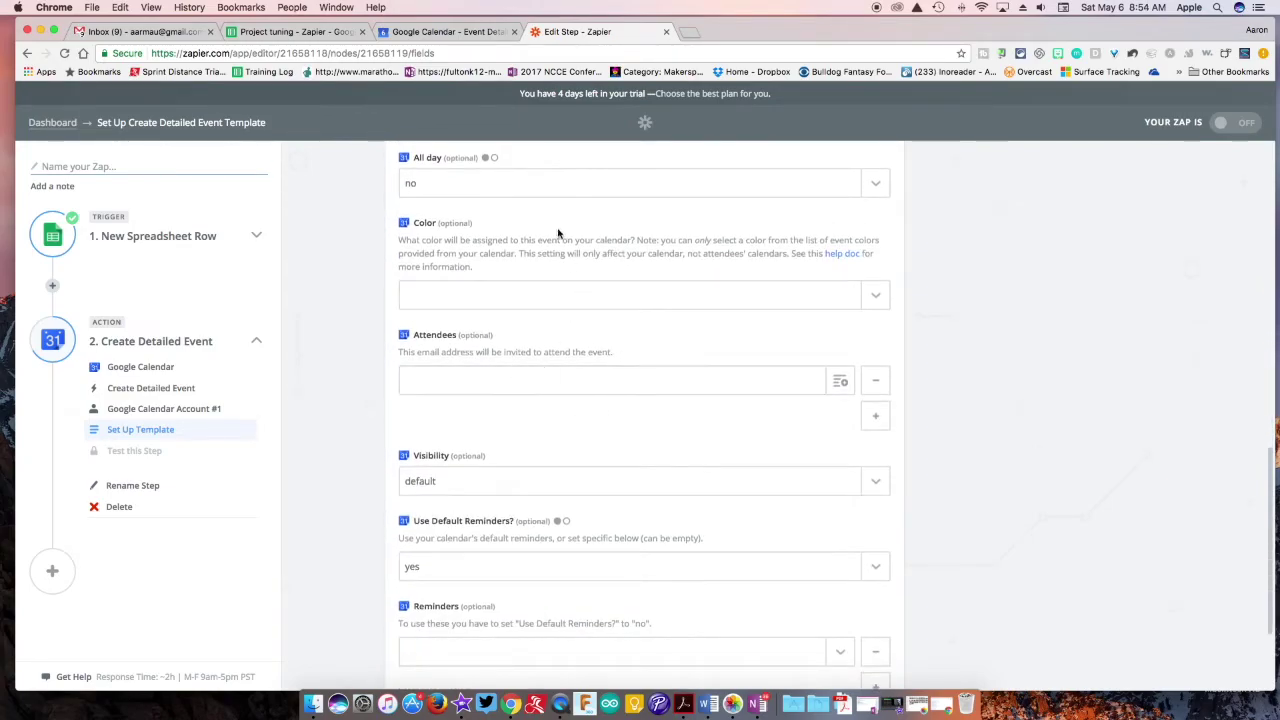
scroll(478, 480, down, 4)
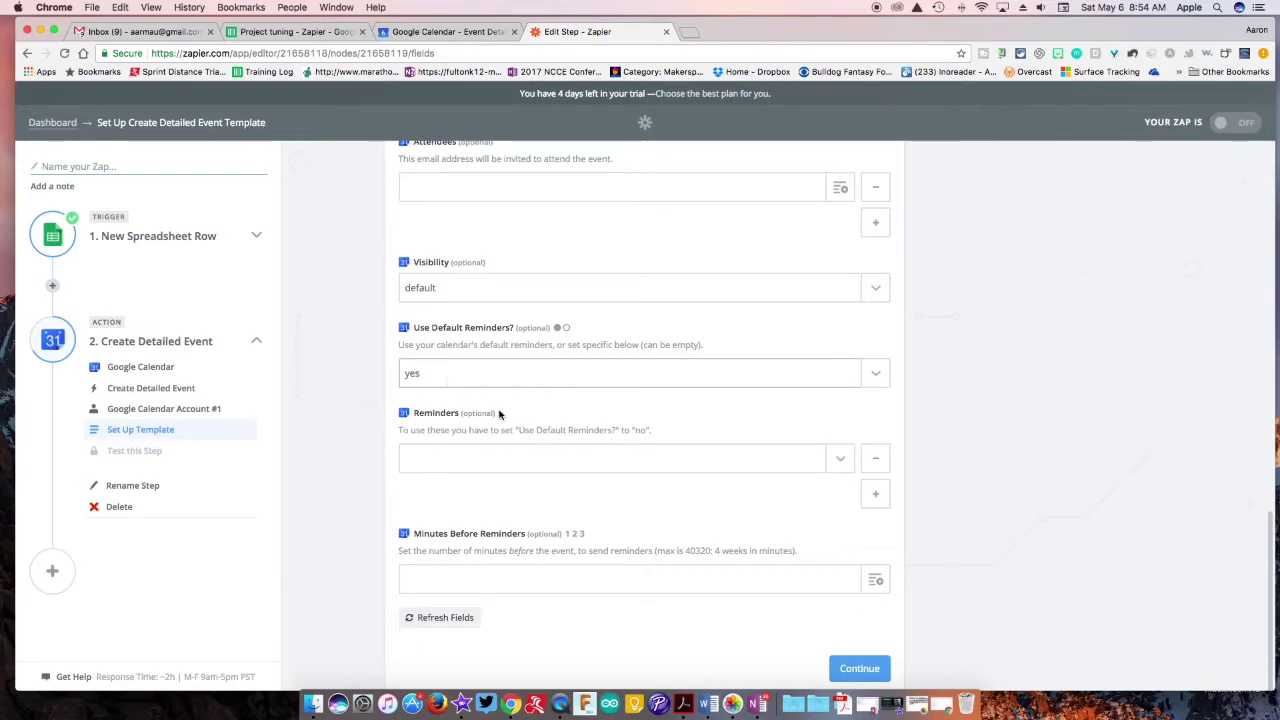
scroll(600, 470, down, 1)
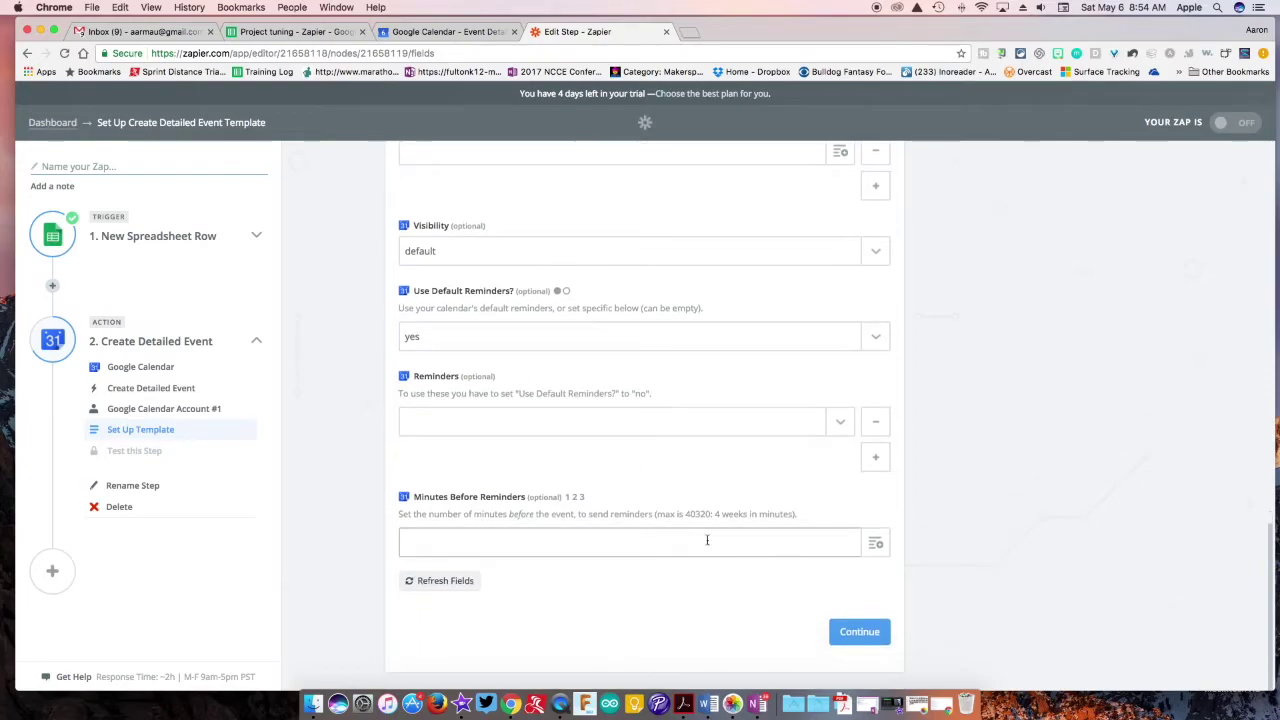
click(860, 633)
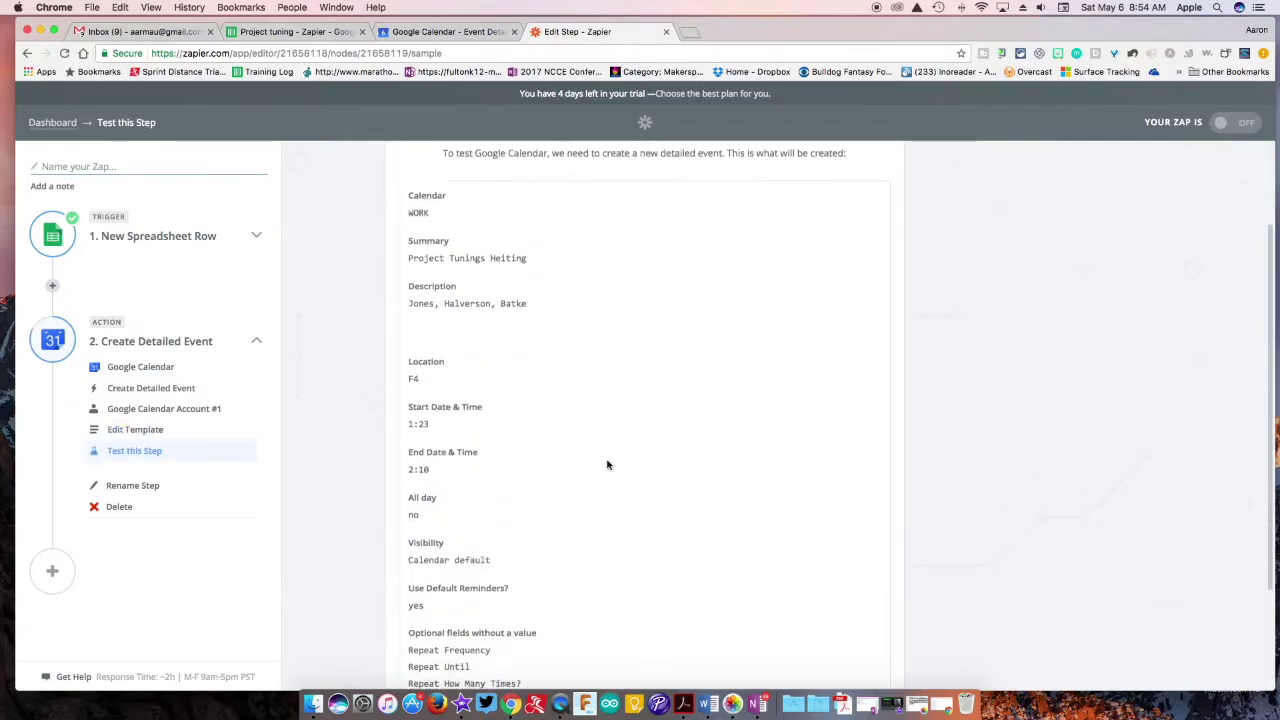
Create the test event (WORK calendar, F4, 1:23–2:10) and finish the action step.
scroll(503, 254, down, 1)
scroll(520, 488, down, 4)
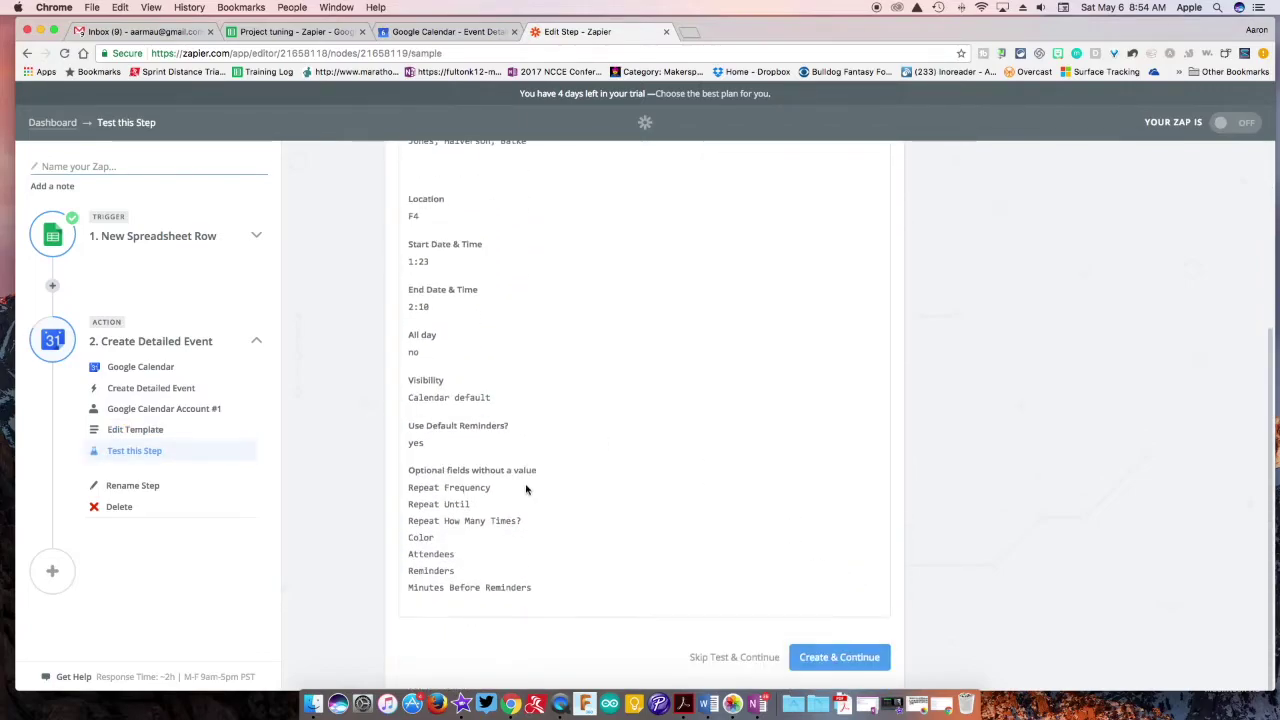
click(849, 657)
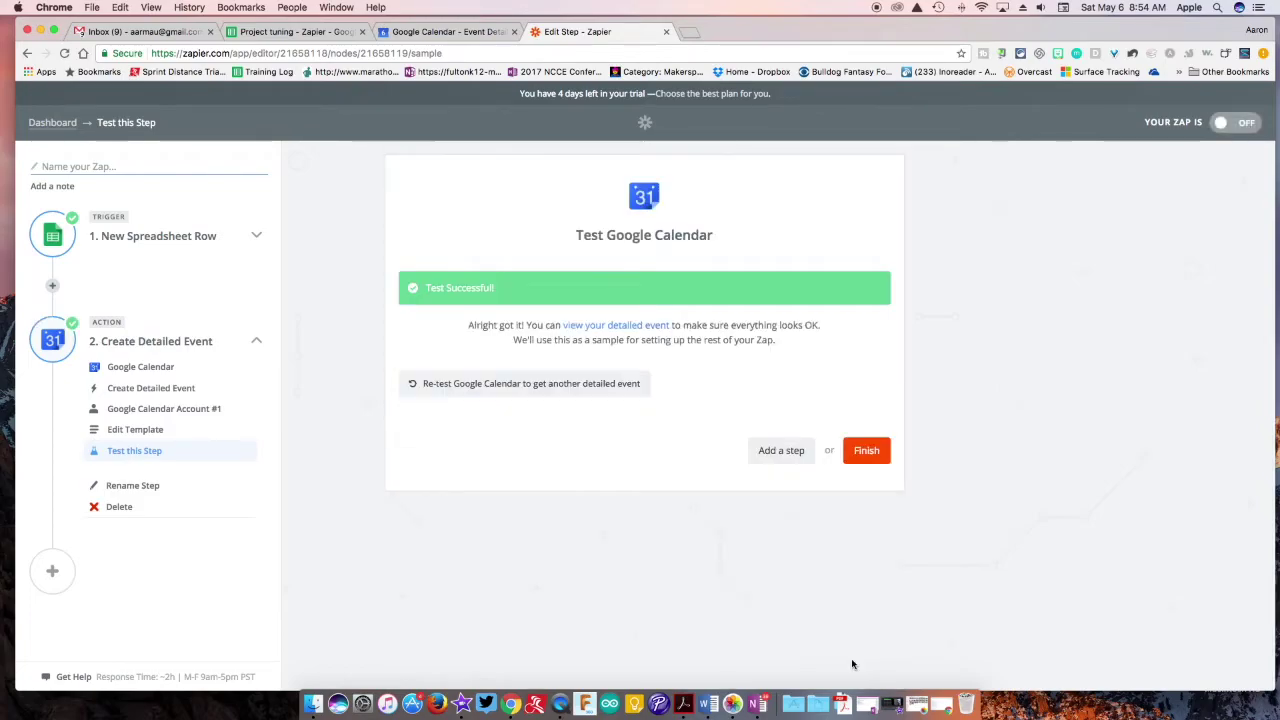
click(864, 451)
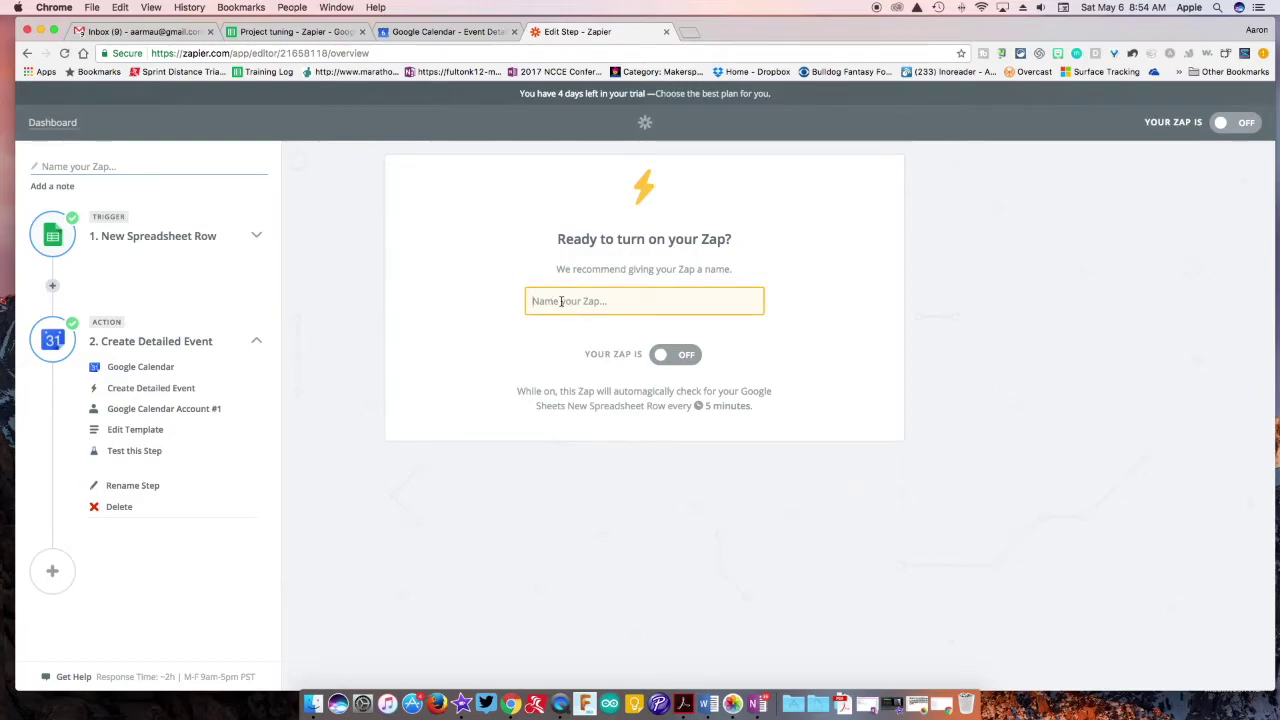
Name the zap 'Tuning Tutorial', switch it ON, and go to the dashboard.
text(Tun)
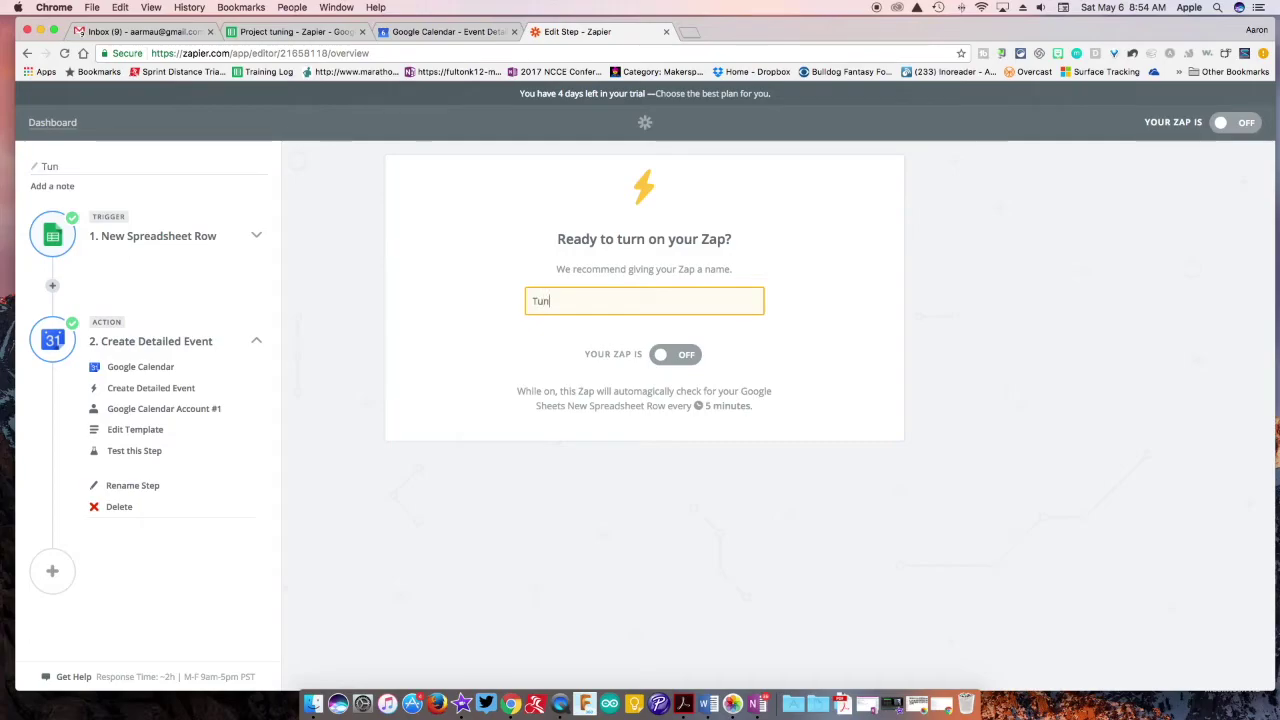
text(ing Tutorial)
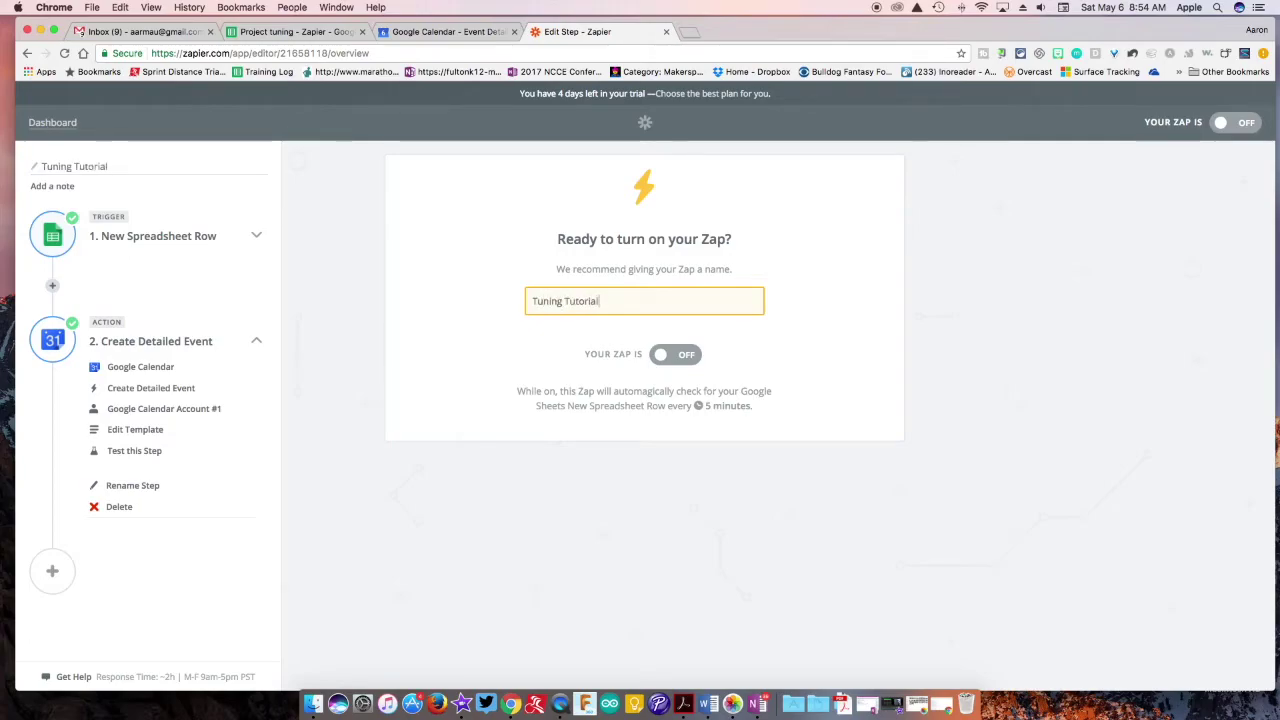
click(667, 358)
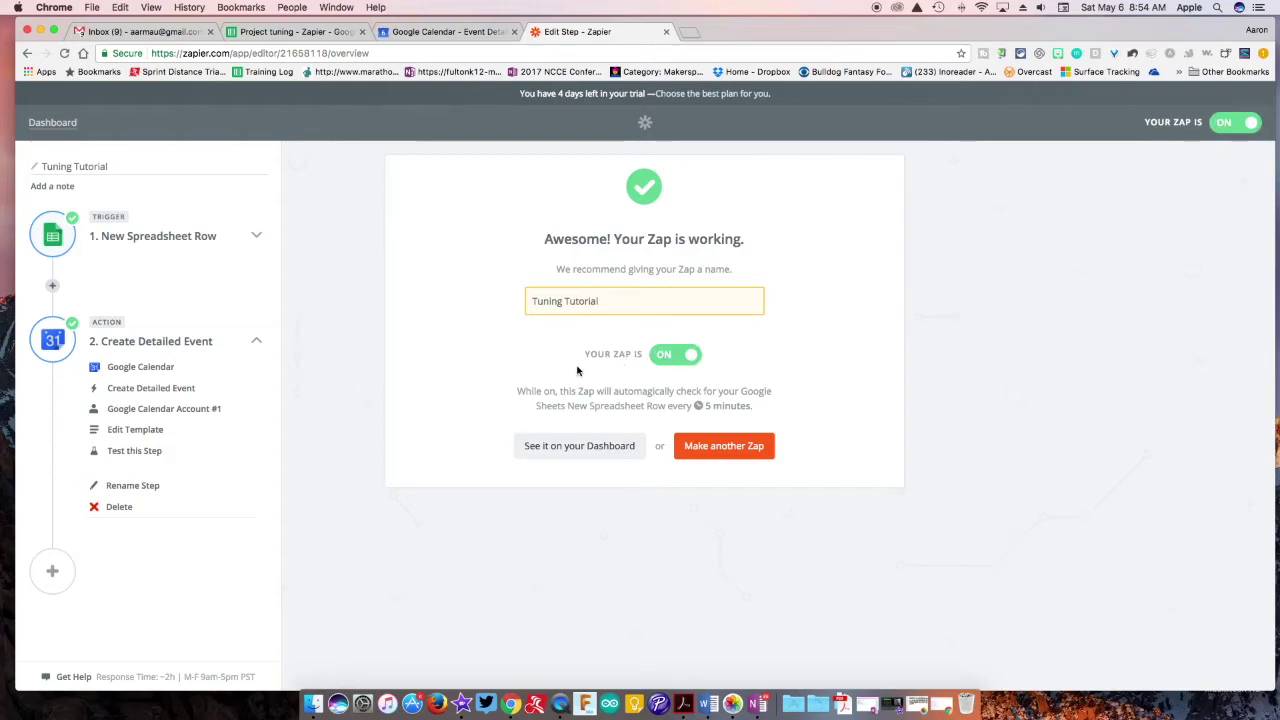
click(601, 452)
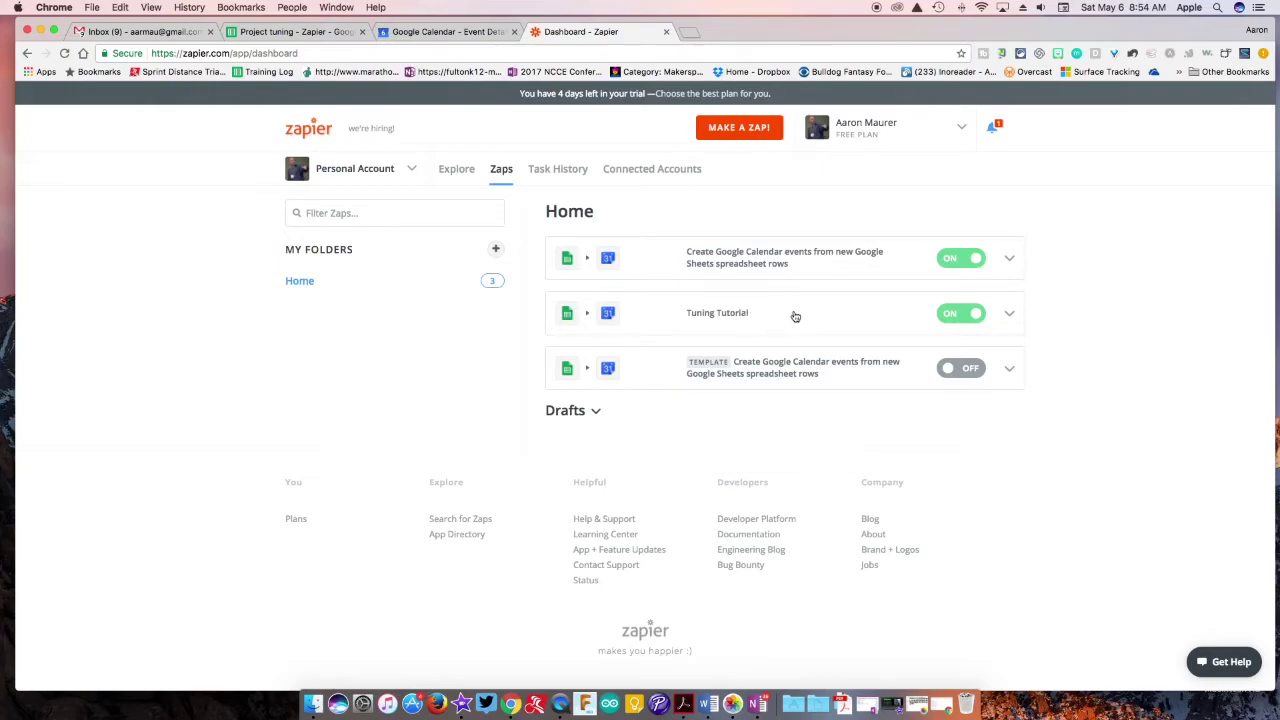
Delete the Tuning Tutorial and template zaps, then switch to the Project tuning - Zapier sheet.
click(1008, 315)
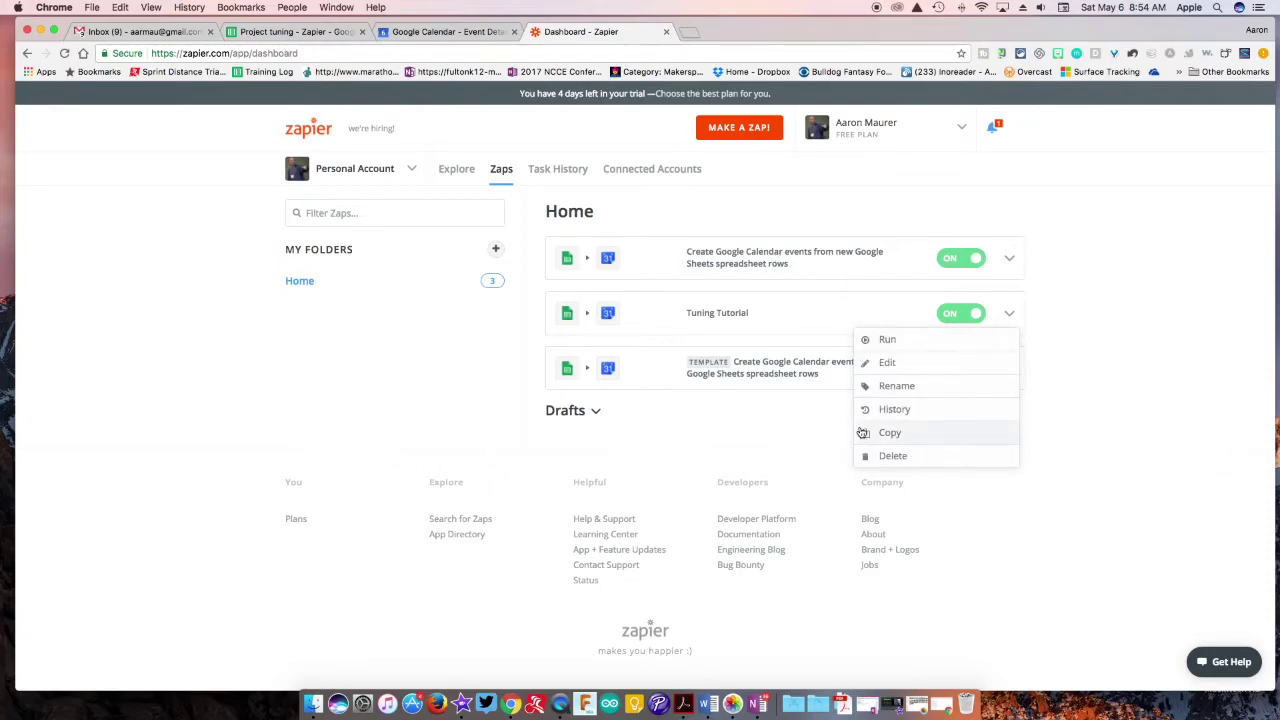
click(891, 456)
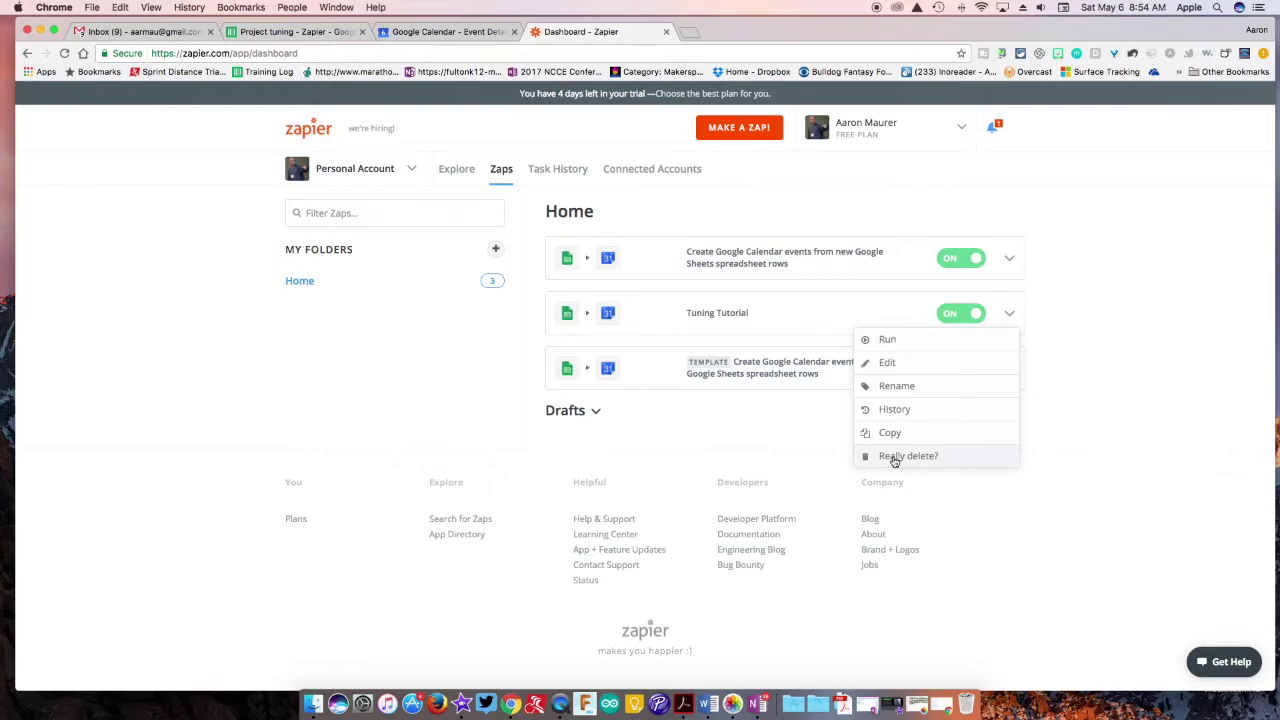
click(895, 458)
click(1010, 370)
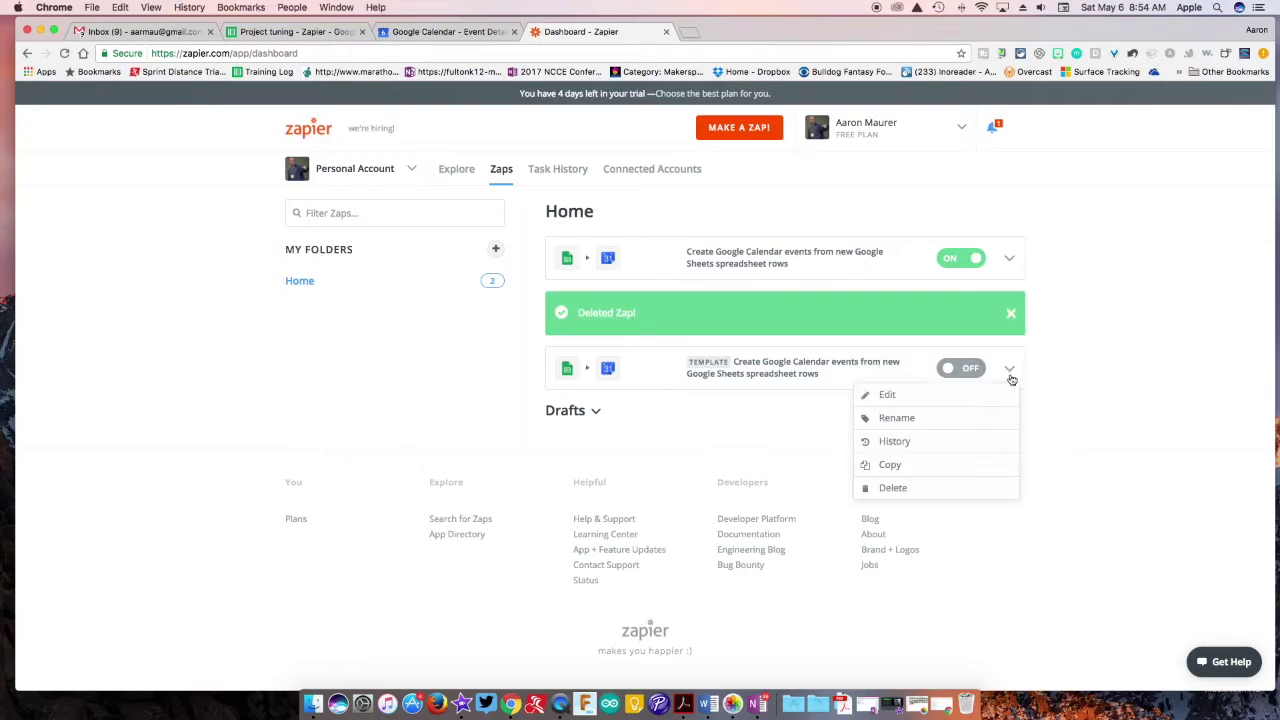
click(923, 490)
click(920, 491)
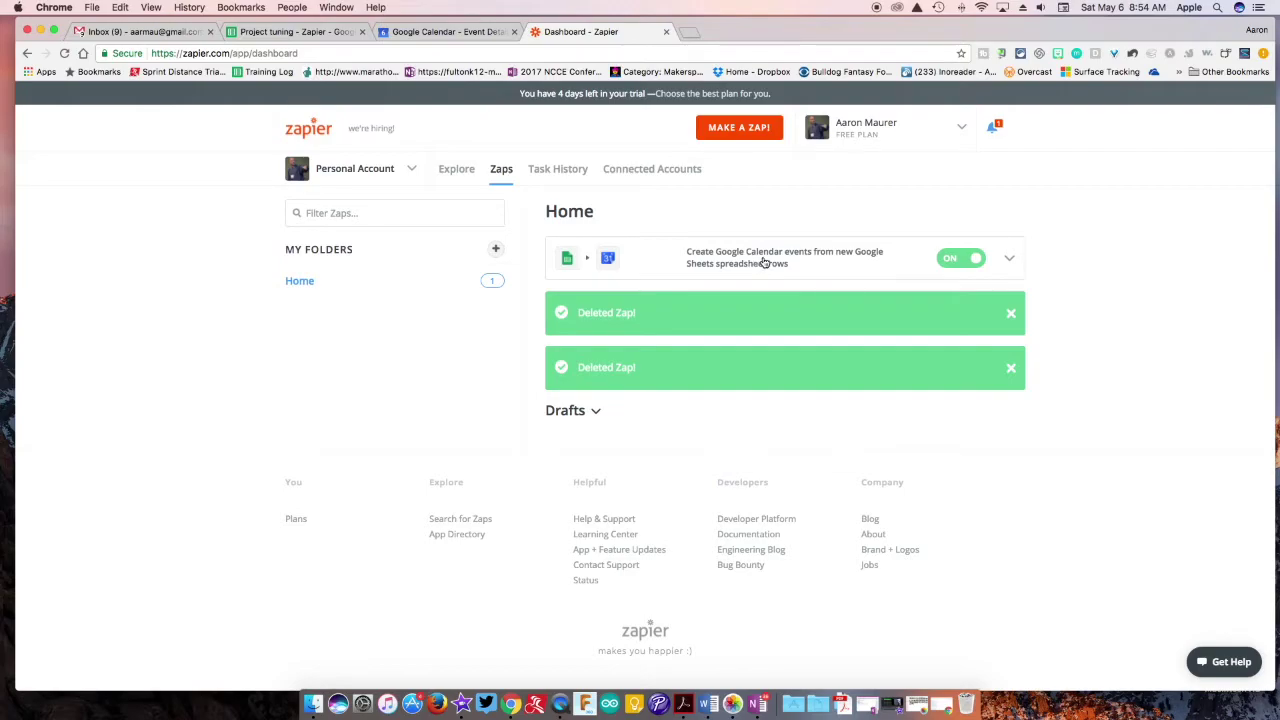
click(1010, 261)
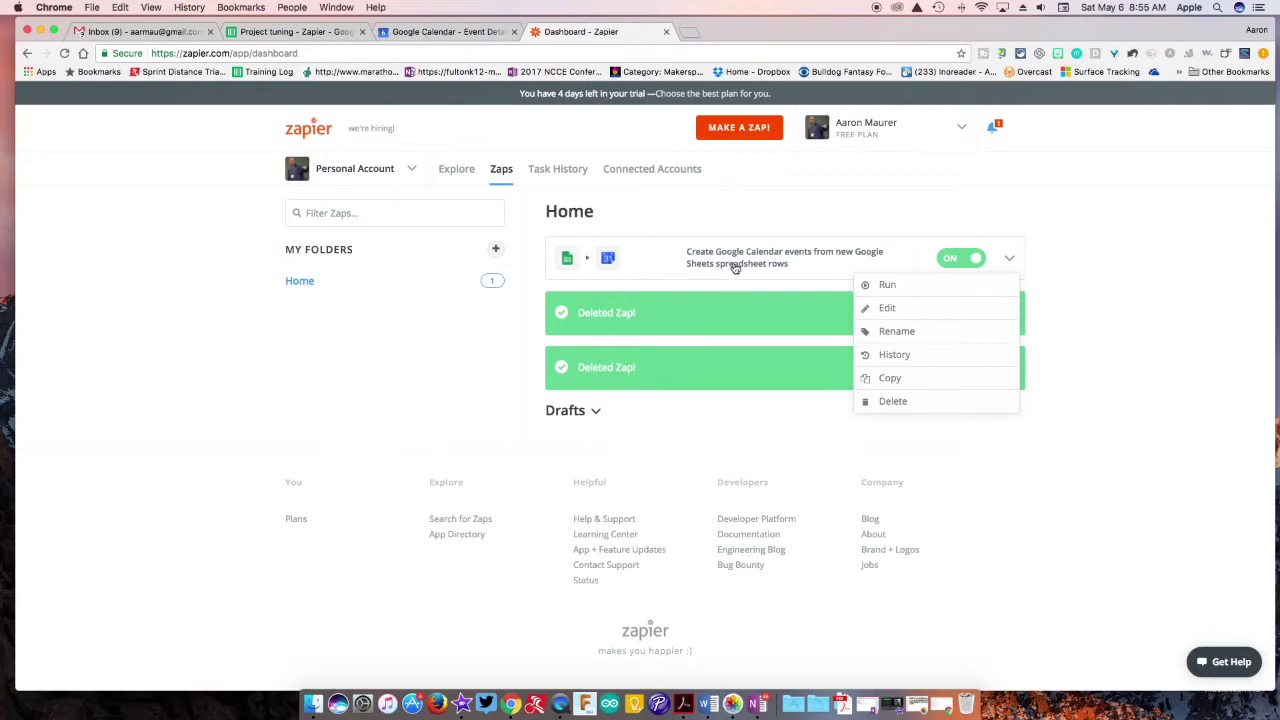
click(280, 31)
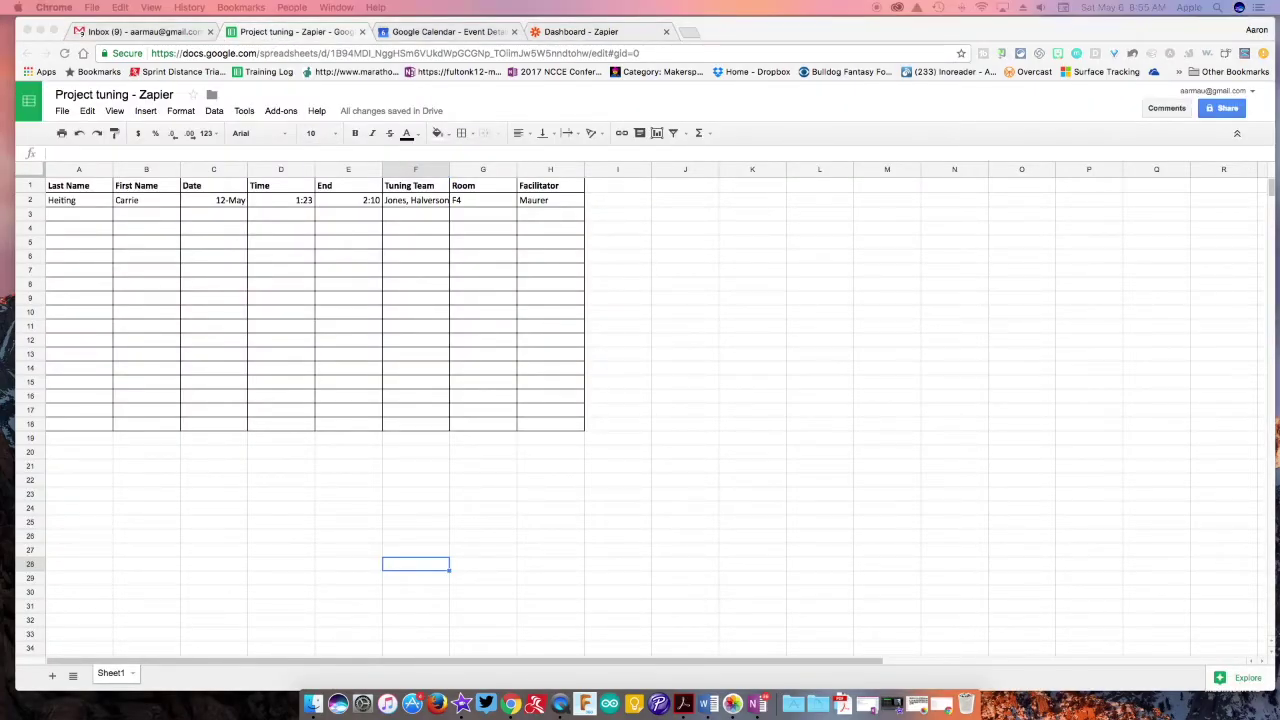
Arrange Project tuning on the left half and the Bulldog schedule on the right.
drag(1279, 22, 1003, 7)
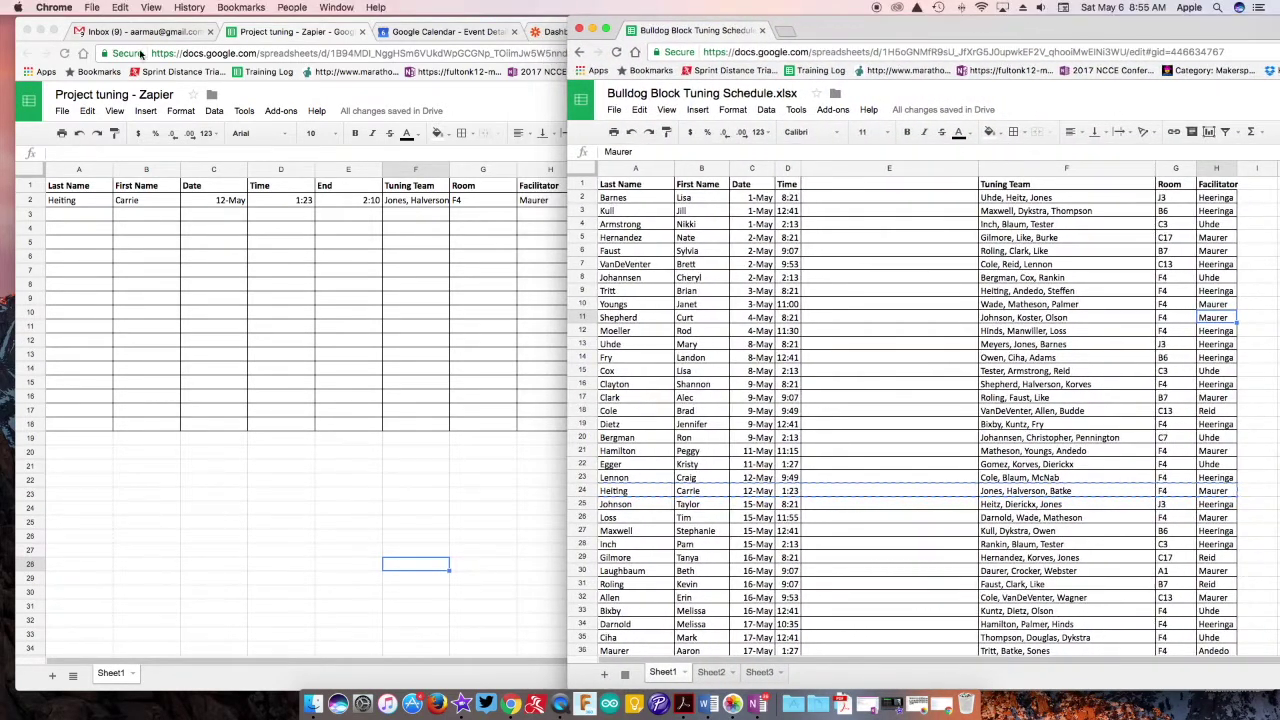
click(55, 31)
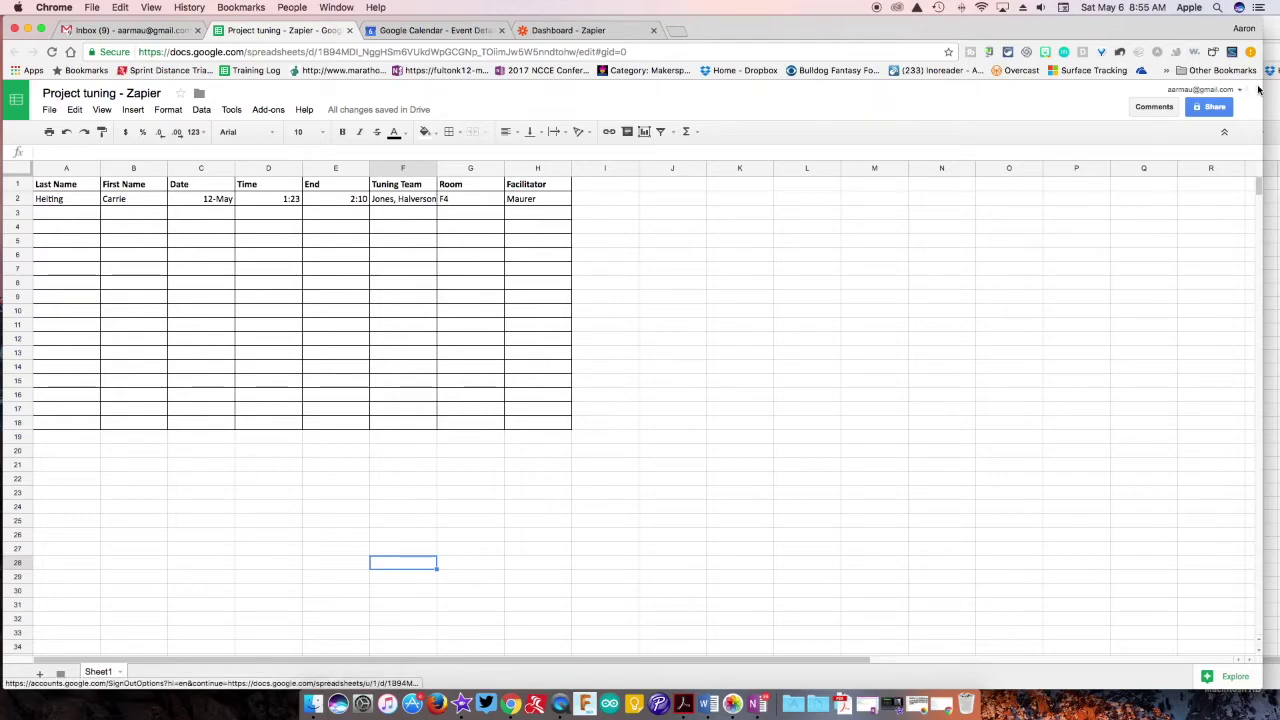
drag(1262, 90, 606, 62)
mouse_move(894, 40)
mouse_down()
mouse_move(880, 30)
mouse_move(918, 25)
mouse_move(903, 24)
mouse_up()
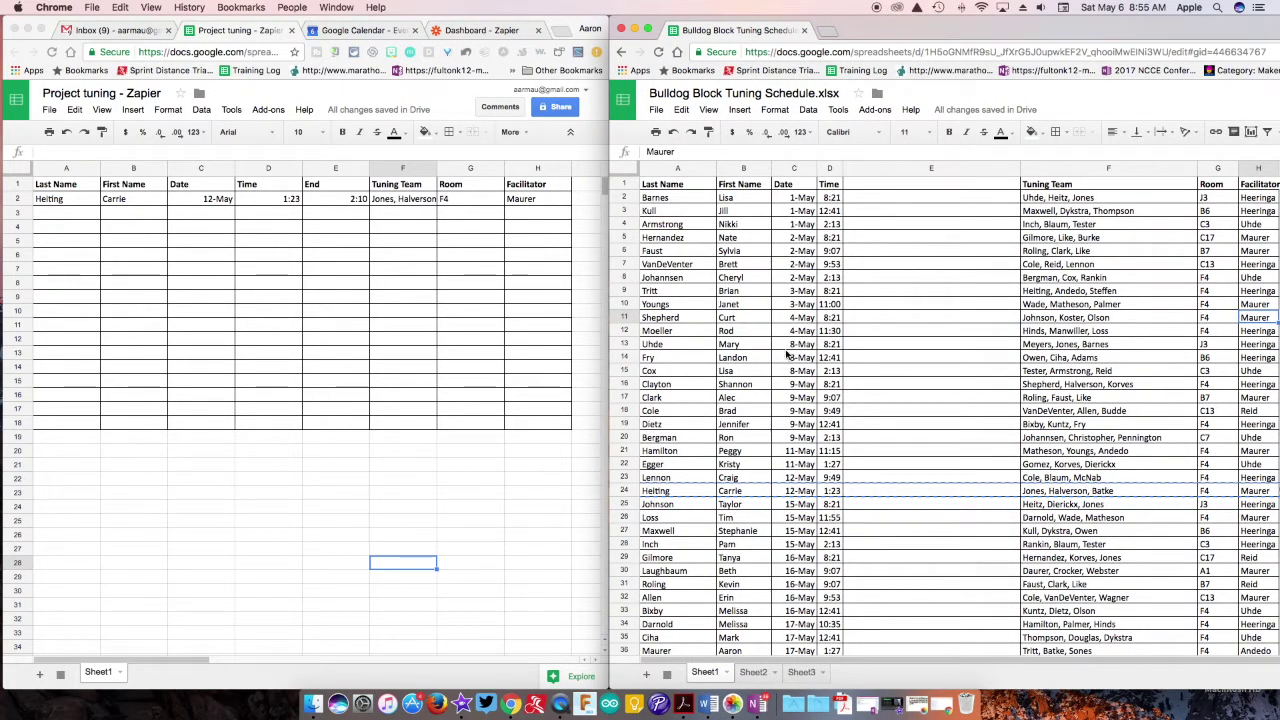
Select and copy the schedule's 15-May 11:55 session row.
click(664, 318)
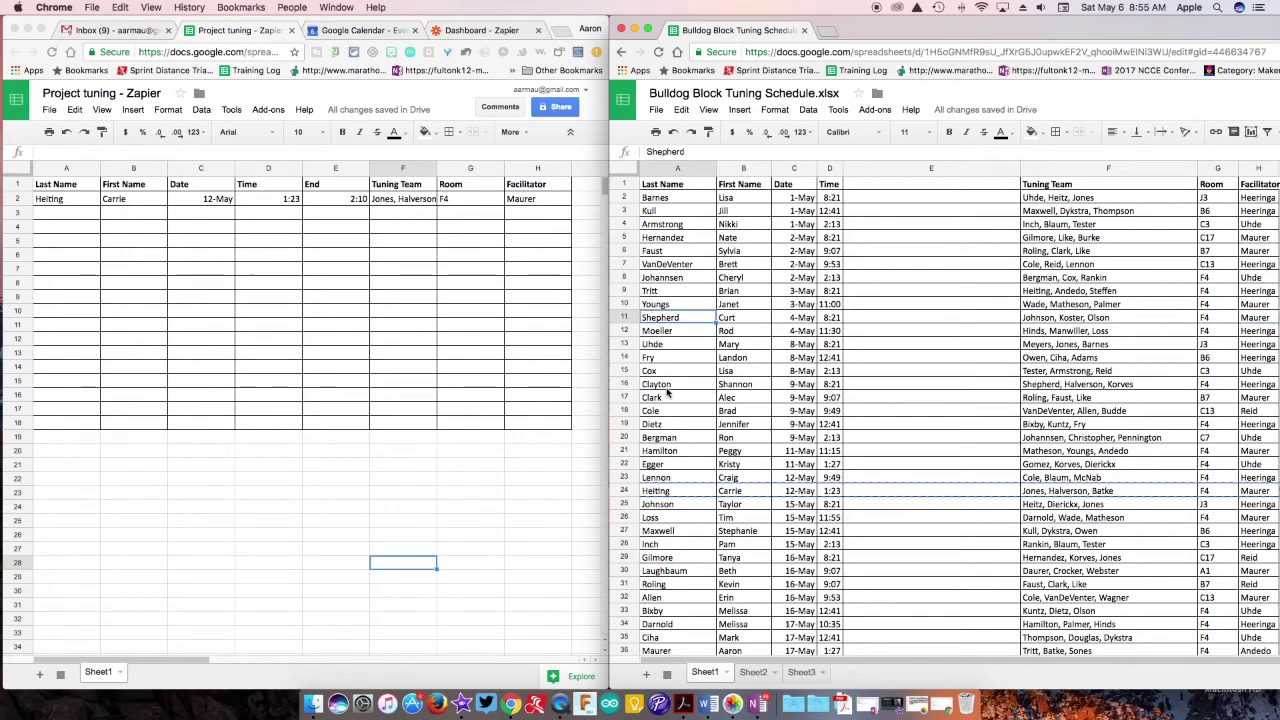
scroll(684, 470, down, 3)
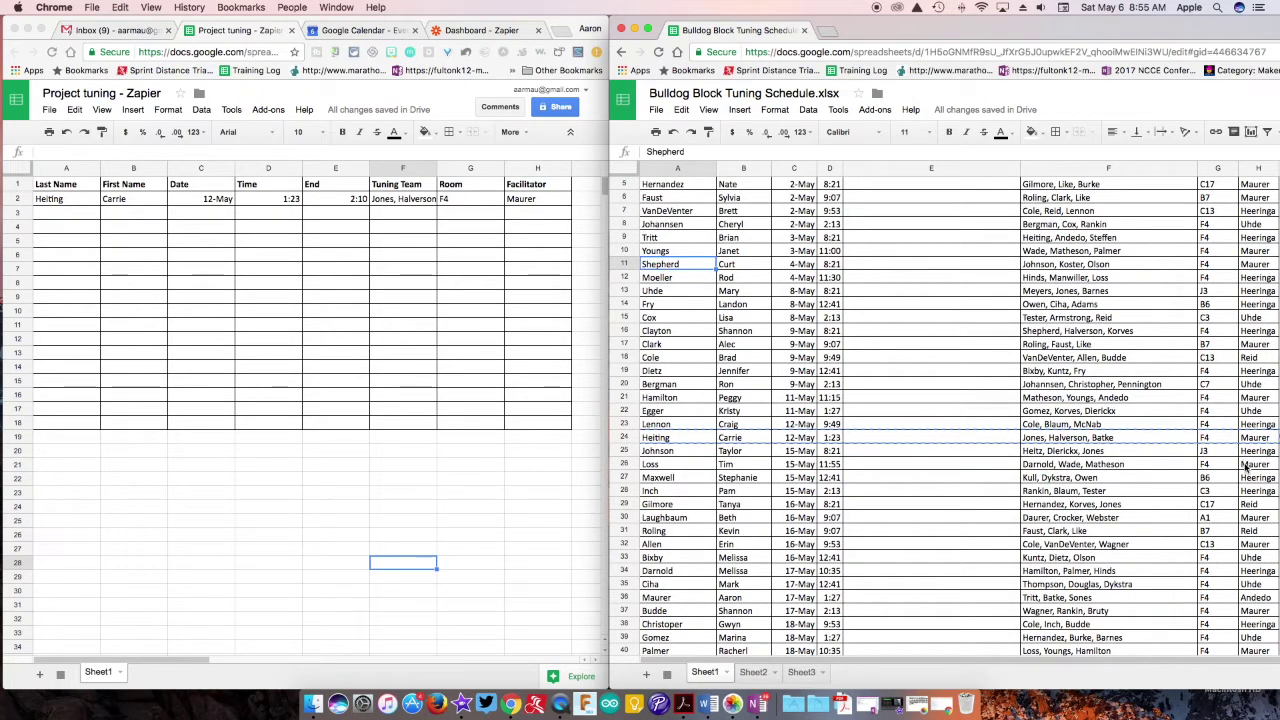
drag(1247, 466, 661, 470)
key(ctrl+c)
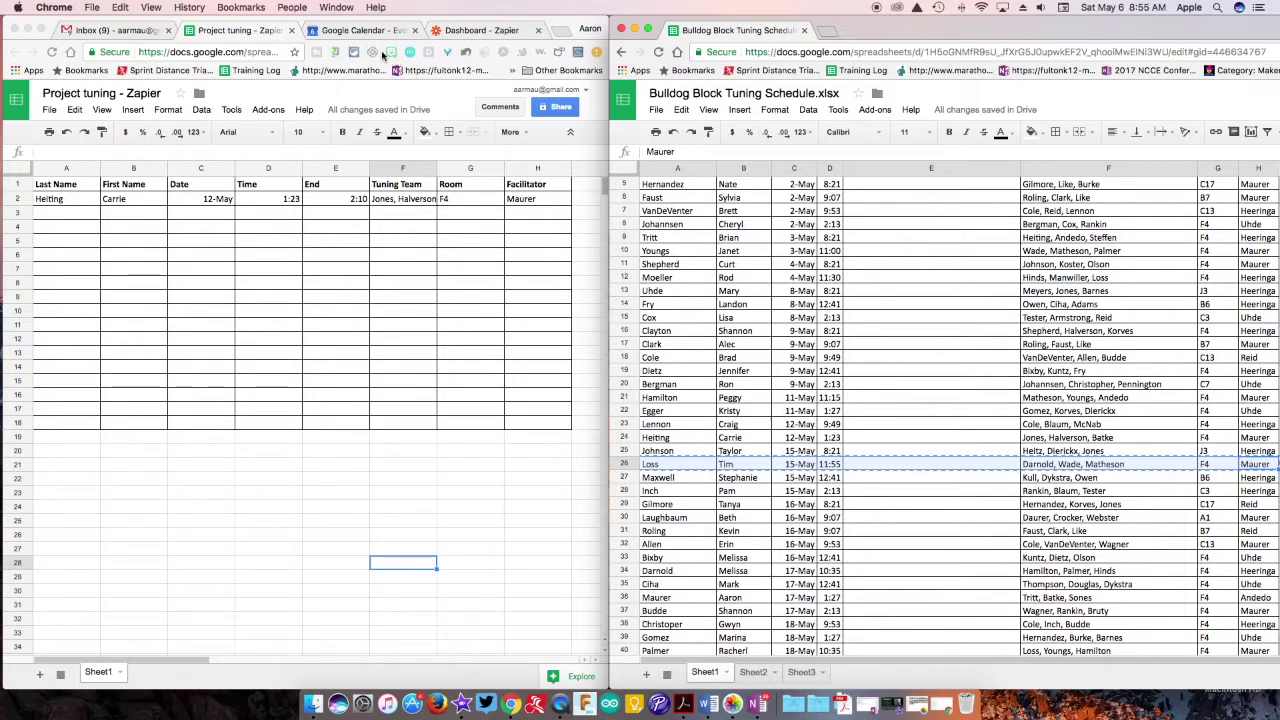
click(325, 35)
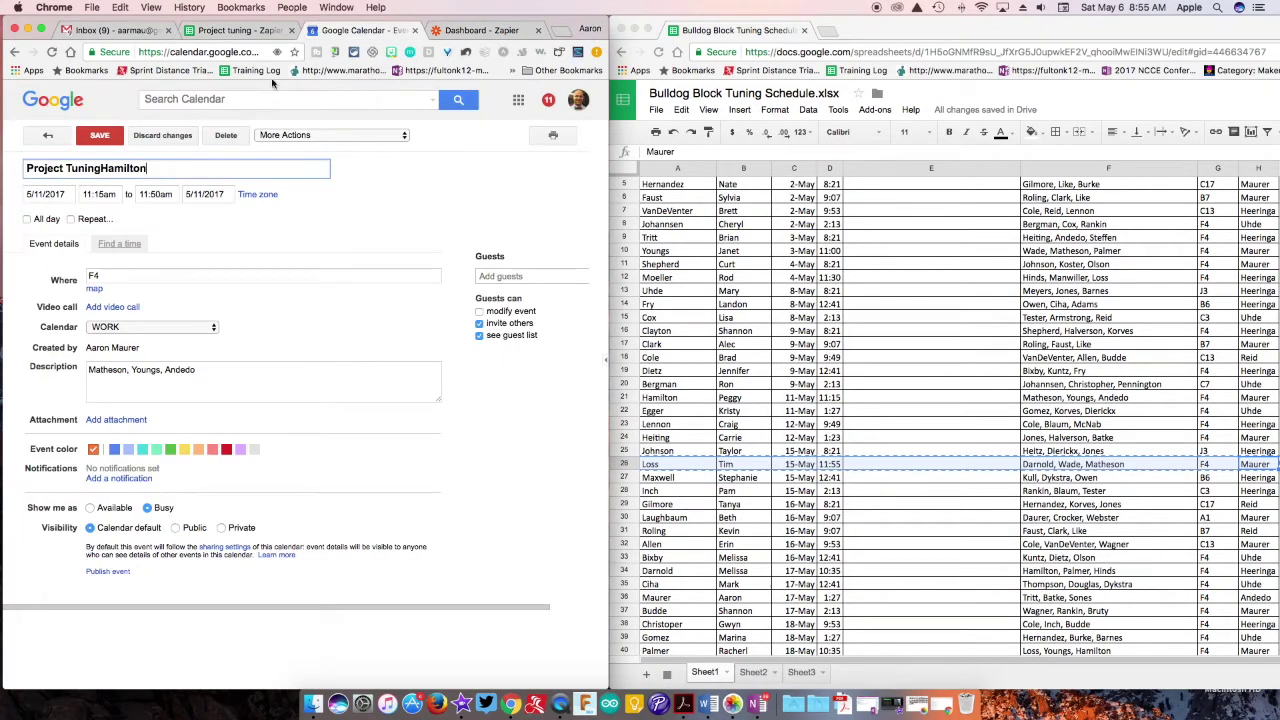
click(47, 134)
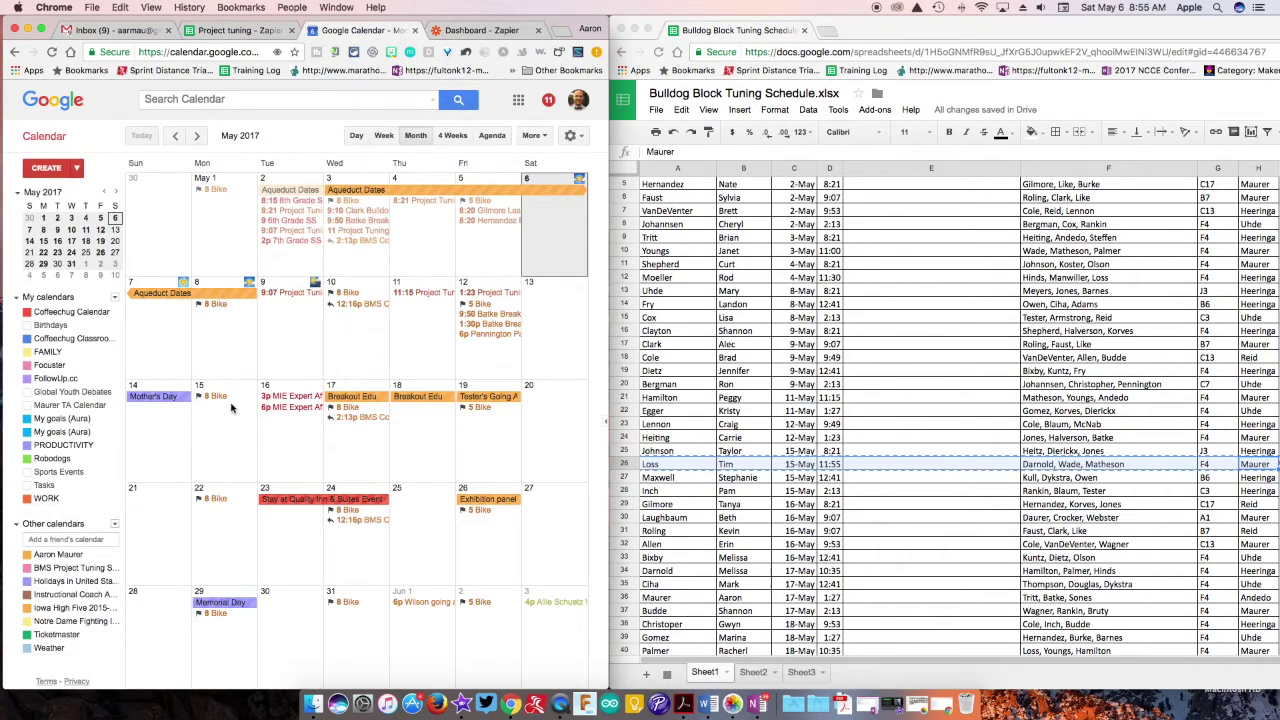
click(236, 32)
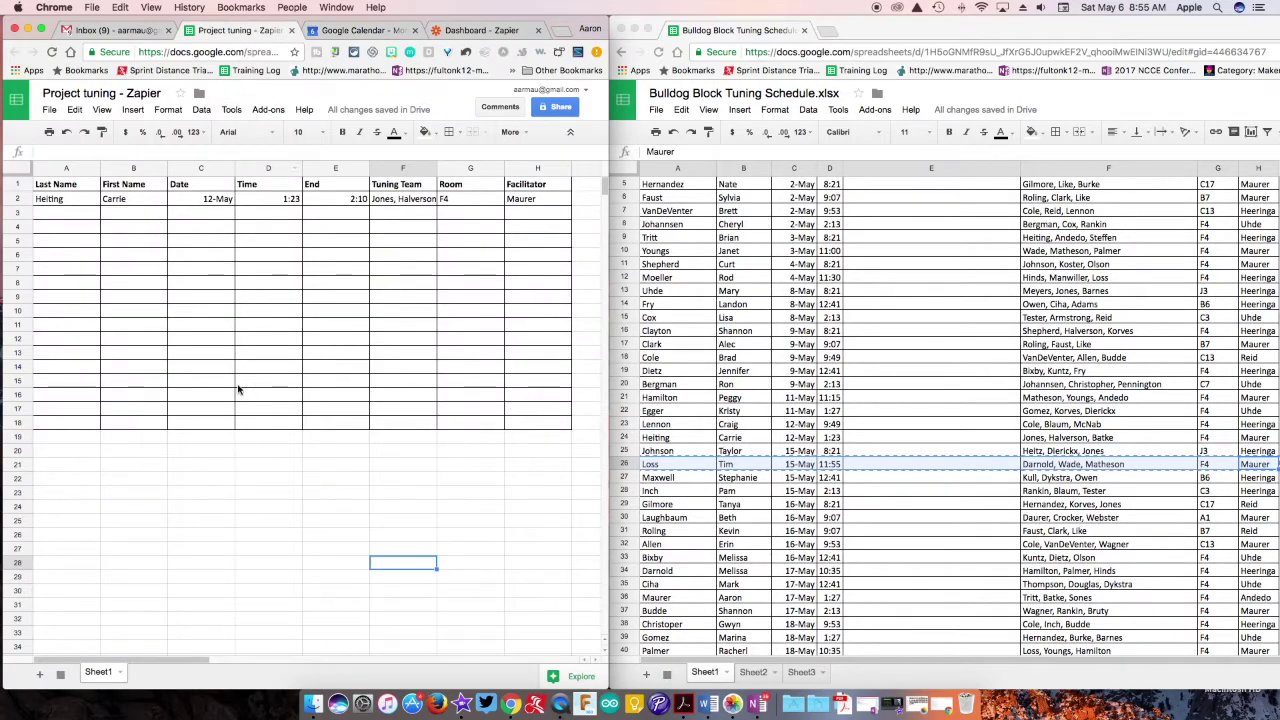
Paste the copied session into row 3 and set its End time in E3 to 12:40.
click(68, 219)
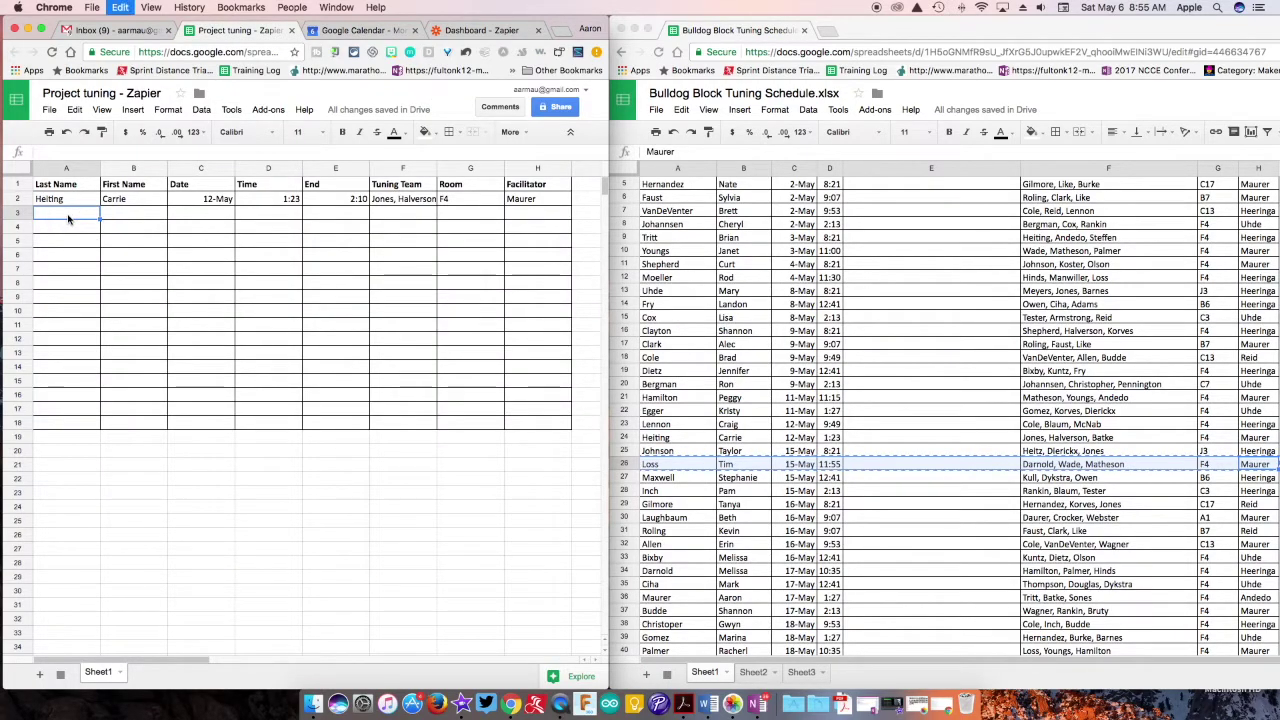
key(ctrl+v)
click(339, 218)
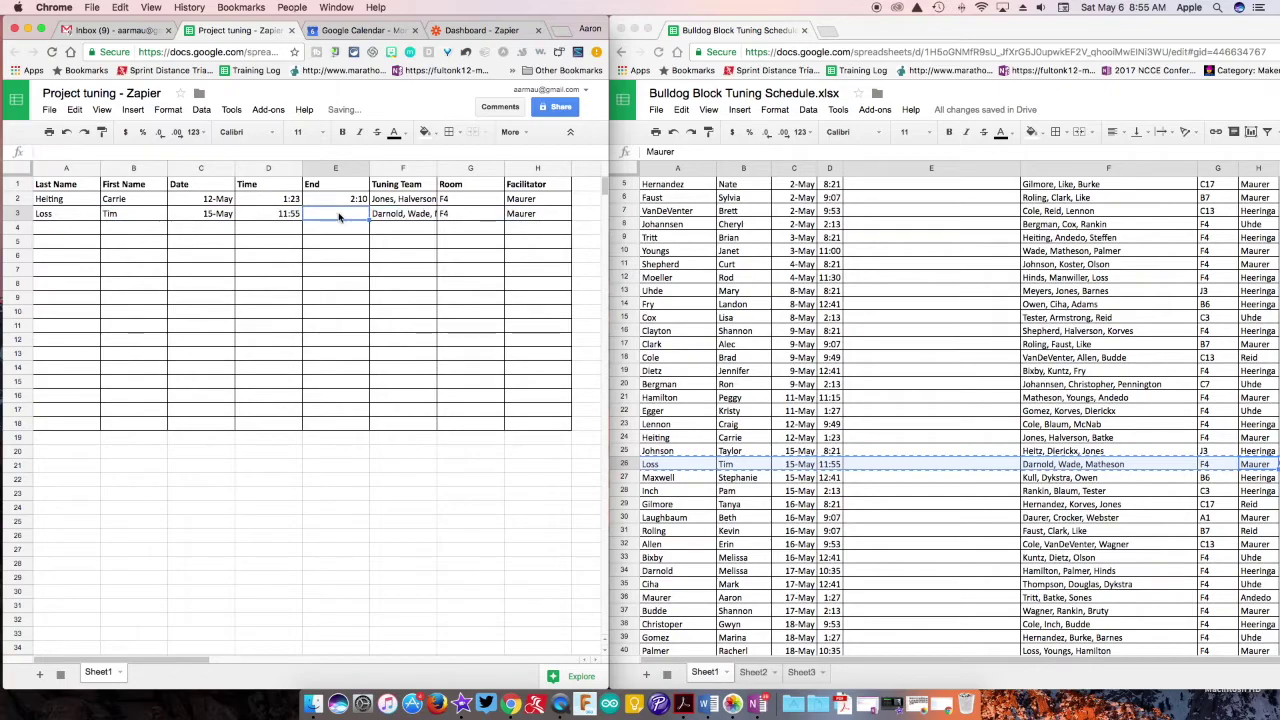
text(12:4)
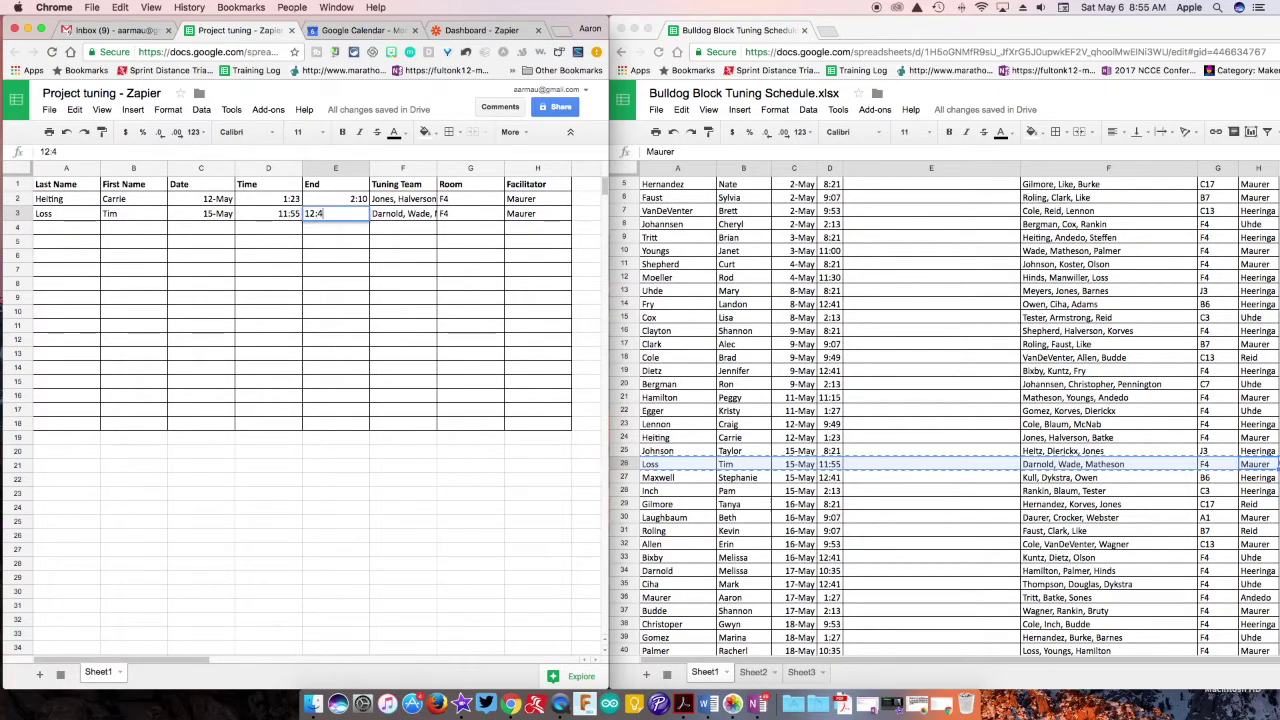
text(1)
key(BackSpace)
text(0)
click(283, 212)
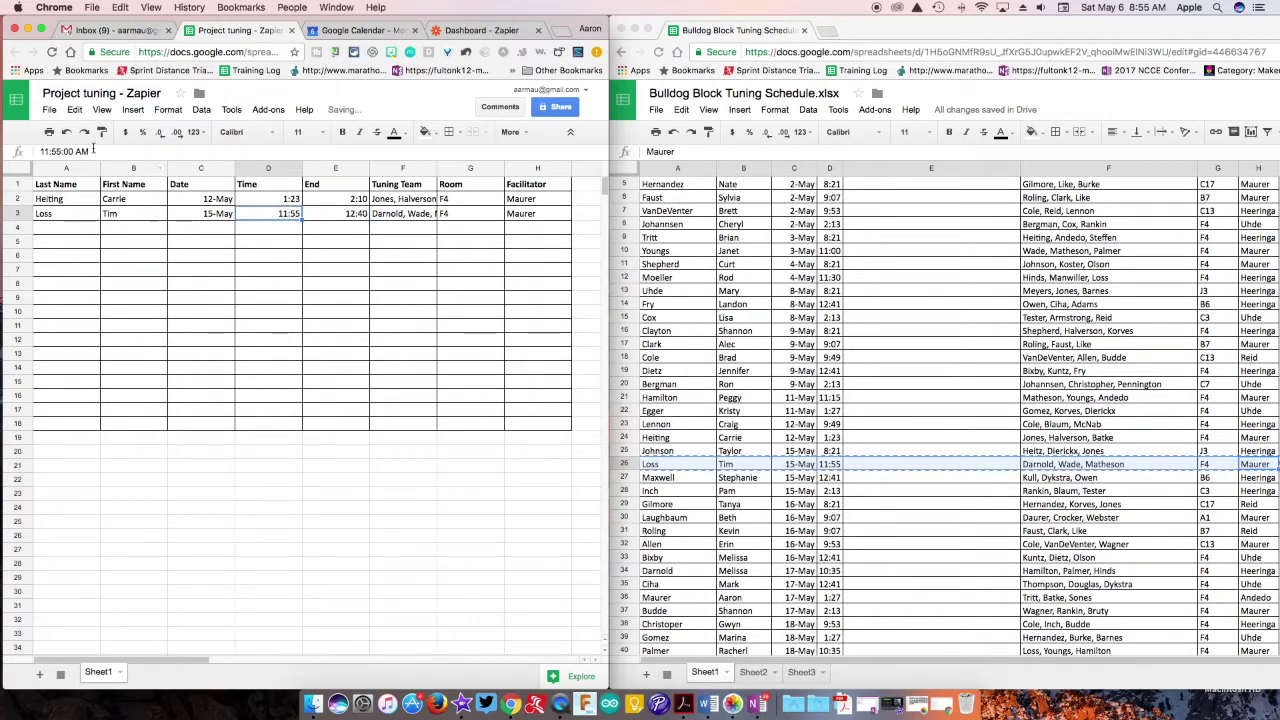
click(340, 214)
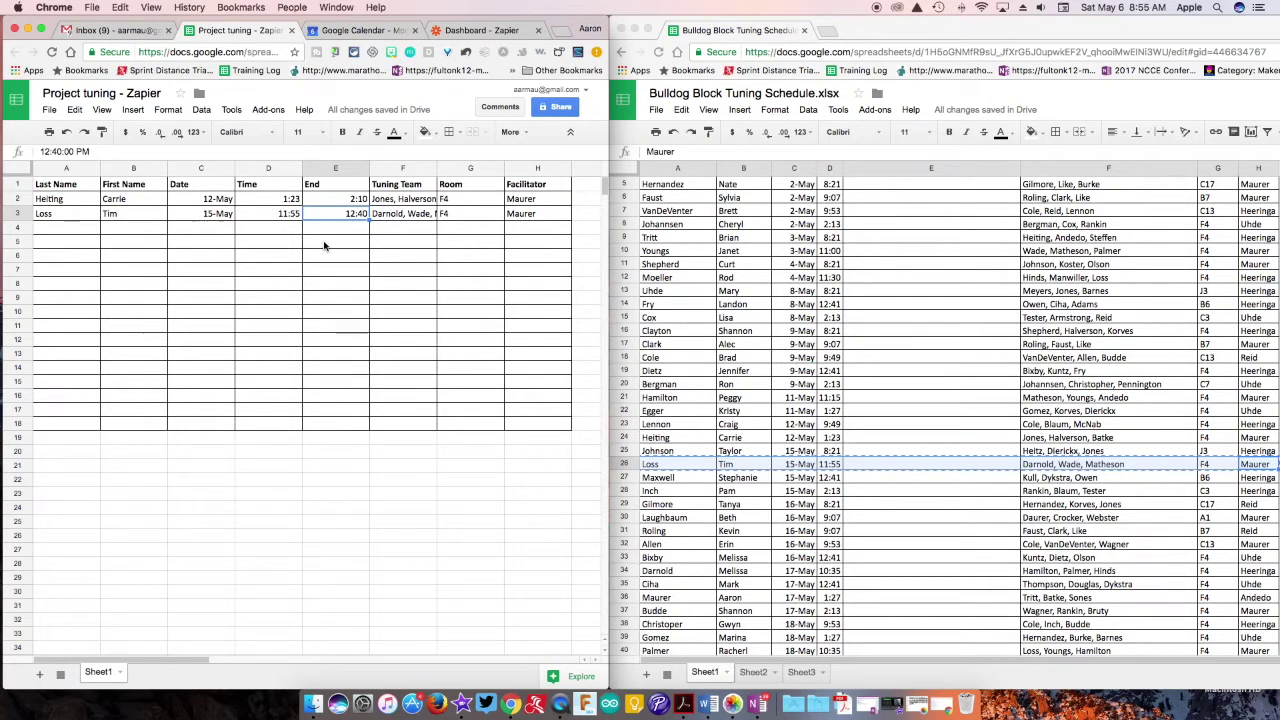
click(484, 30)
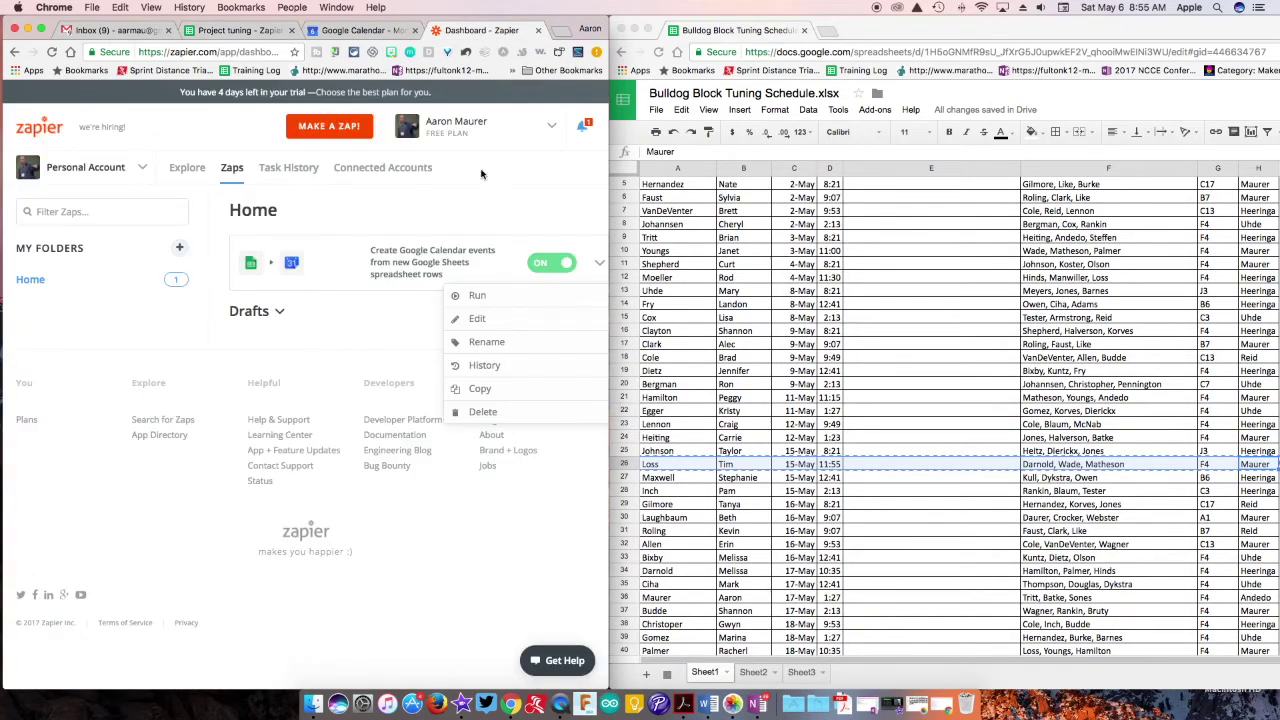
Manually run the Sheets-to-Calendar zap and dismiss its success report.
click(487, 193)
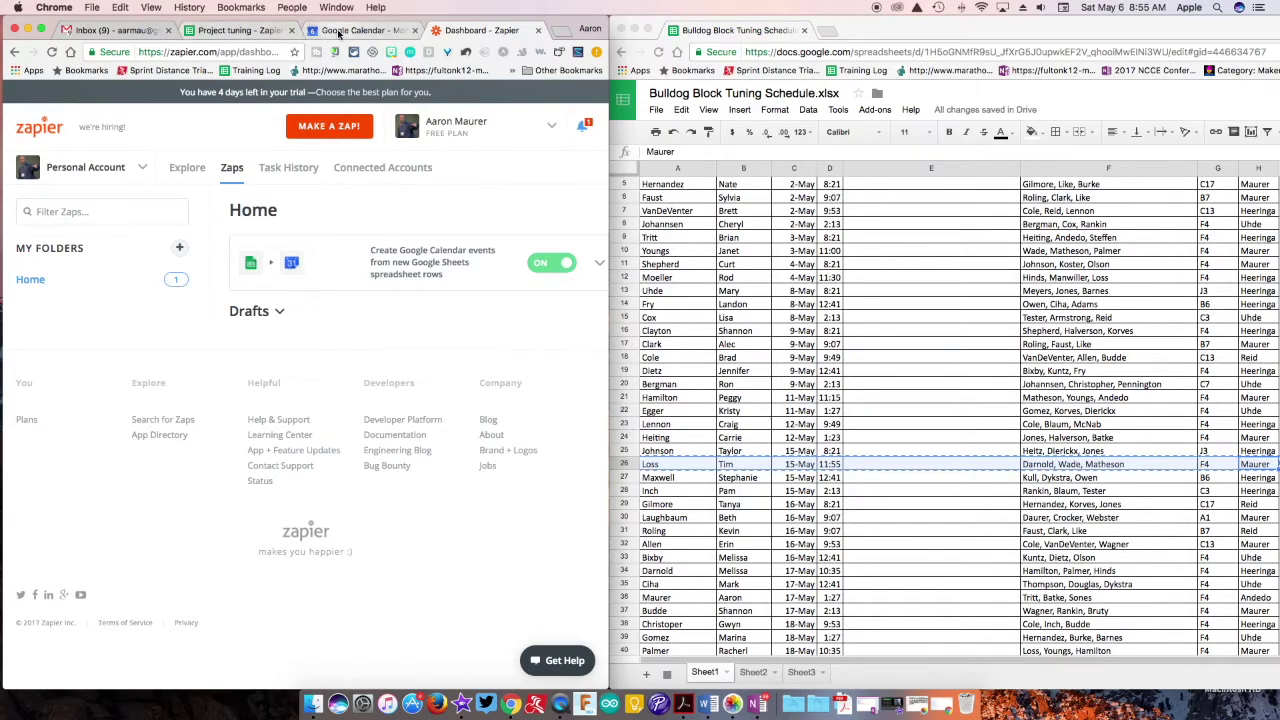
click(599, 268)
click(487, 300)
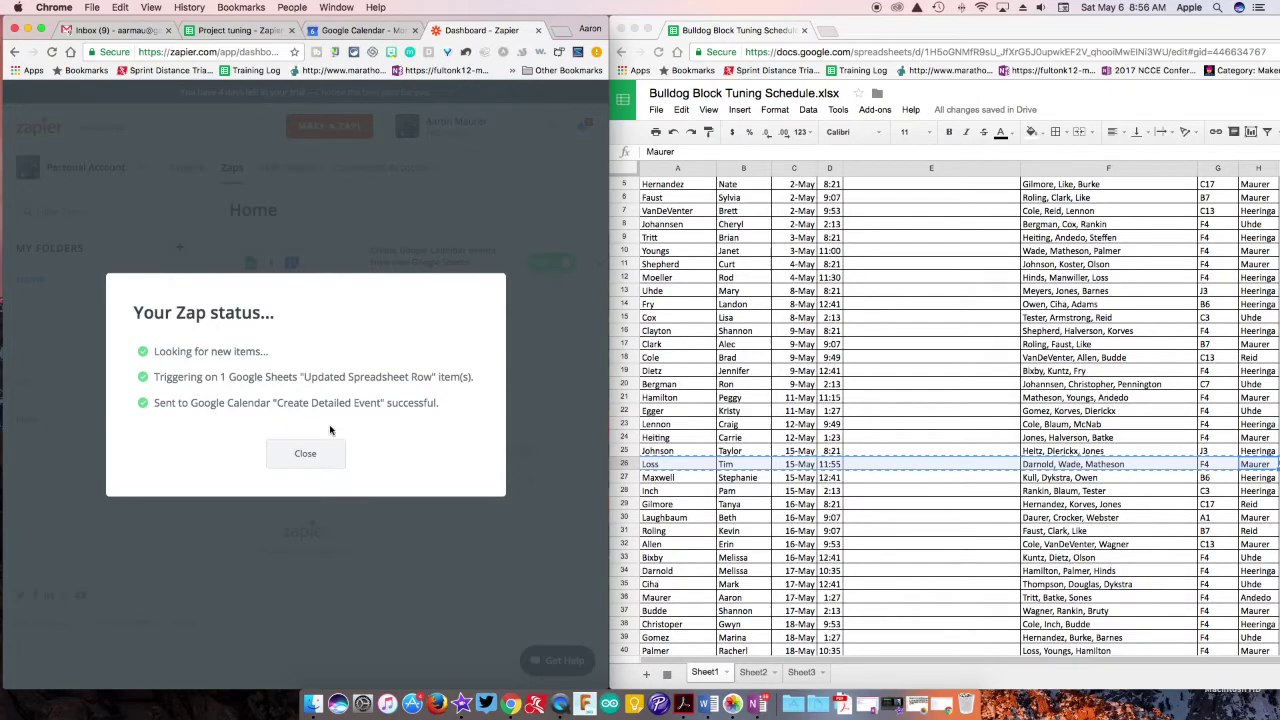
click(305, 454)
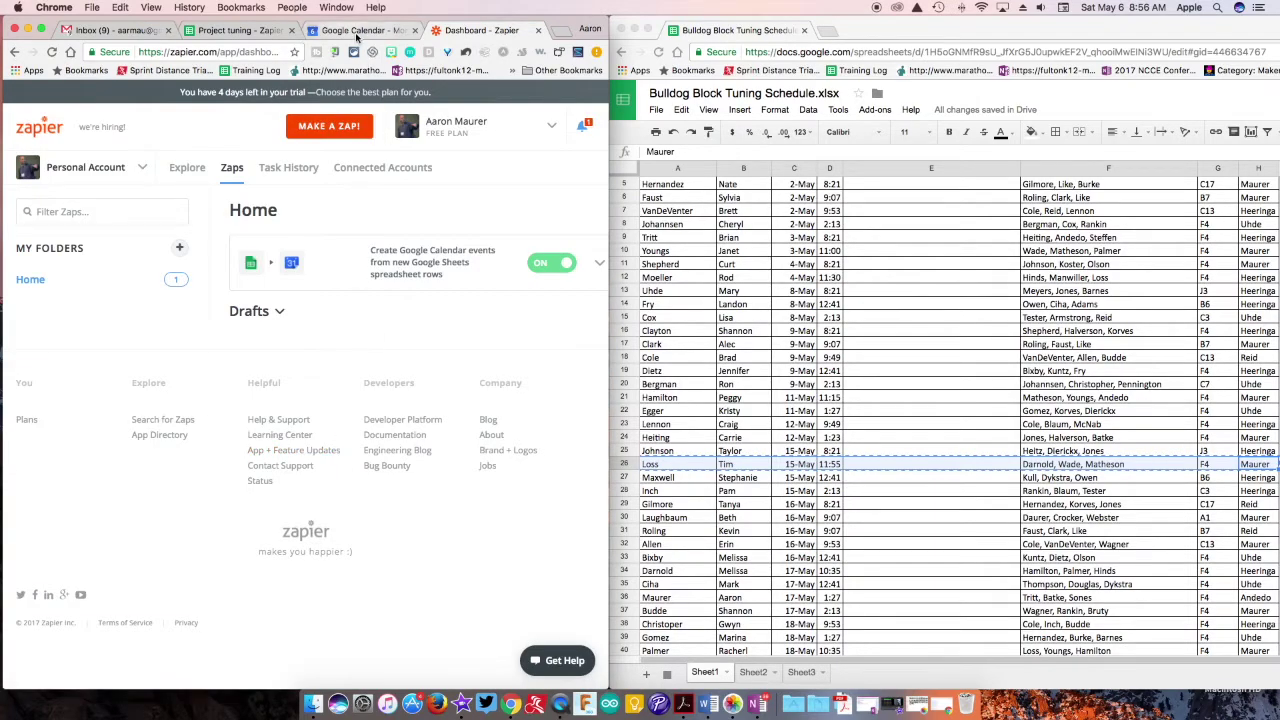
Refresh Google Calendar and inspect the May 15 Project Tuning event, 11:55am–12:40pm in F4.
click(360, 30)
click(54, 51)
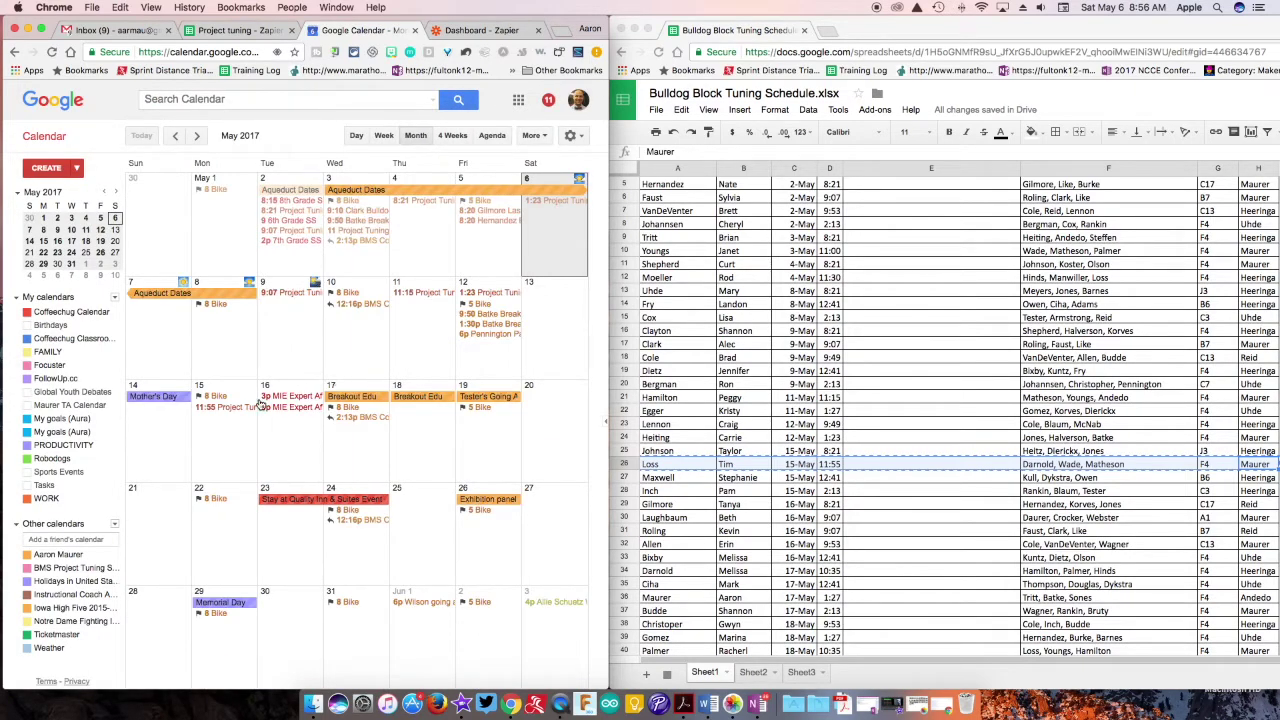
click(219, 410)
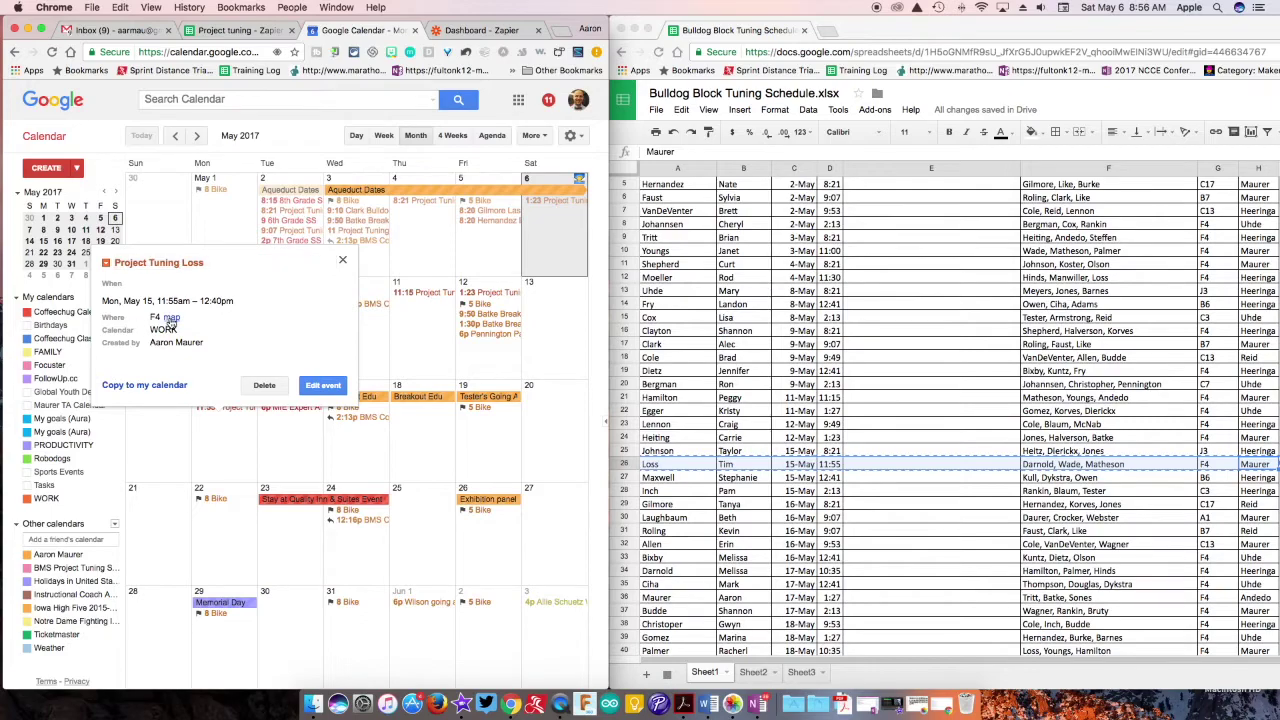
click(321, 386)
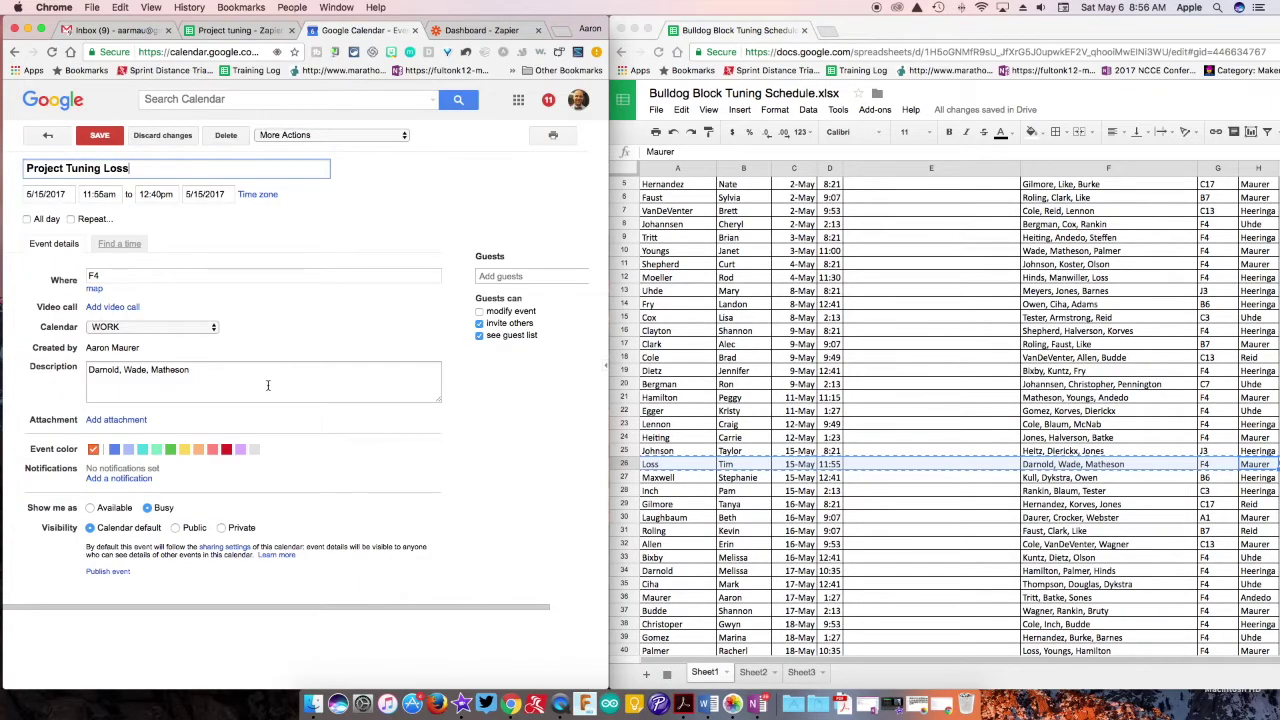
click(47, 135)
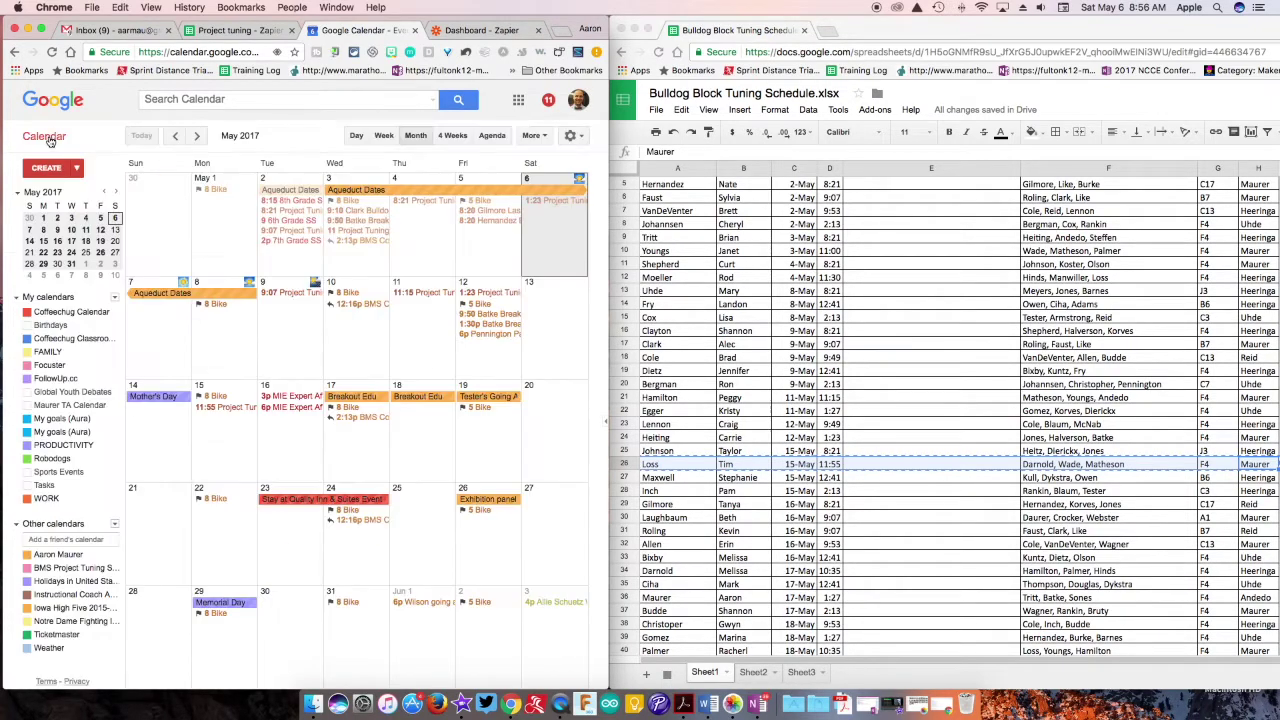
Review the Project tuning sheet's new 15-May 11:55–12:40 session row, then return to the Zapier dashboard.
click(246, 28)
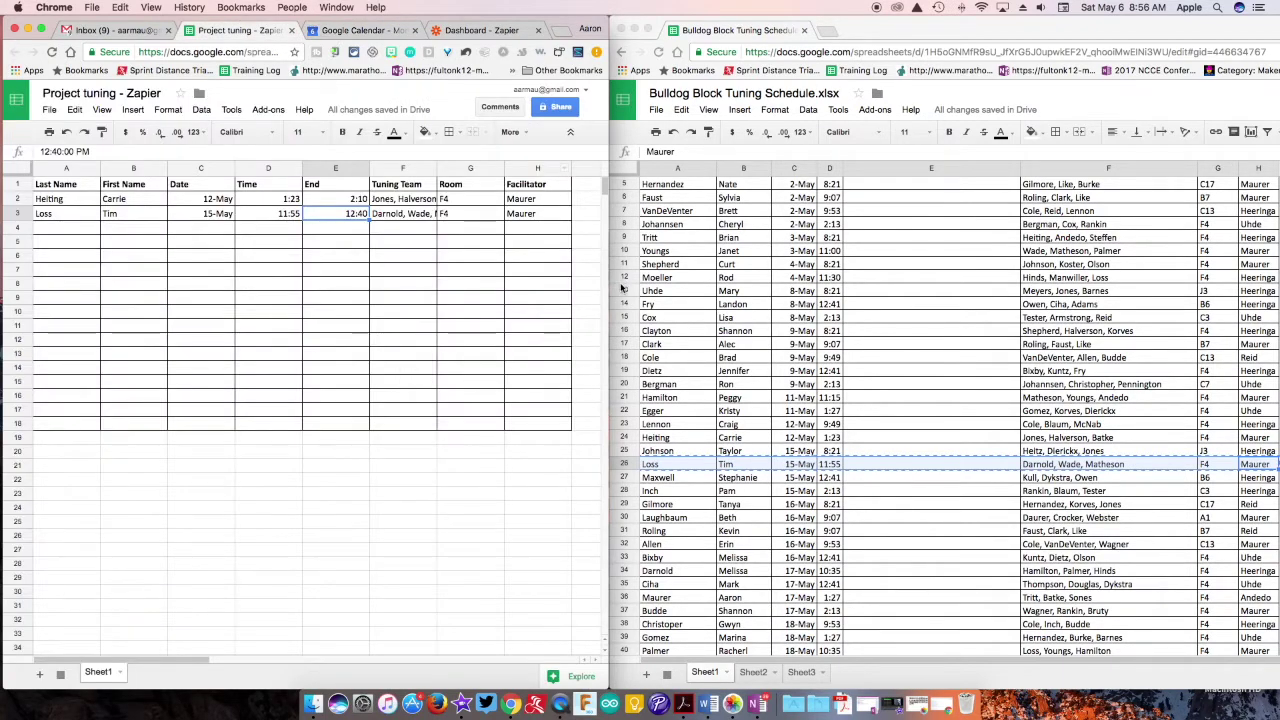
scroll(922, 450, down, 1)
scroll(922, 450, down, 1)
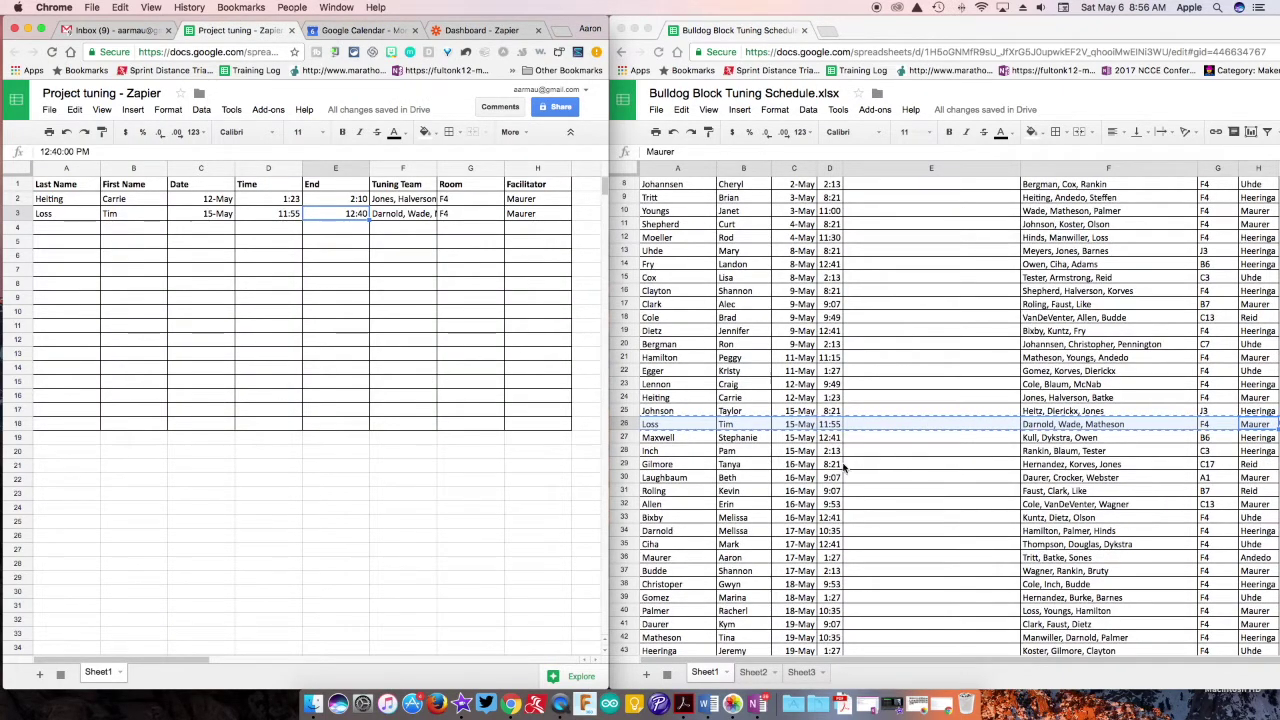
click(870, 480)
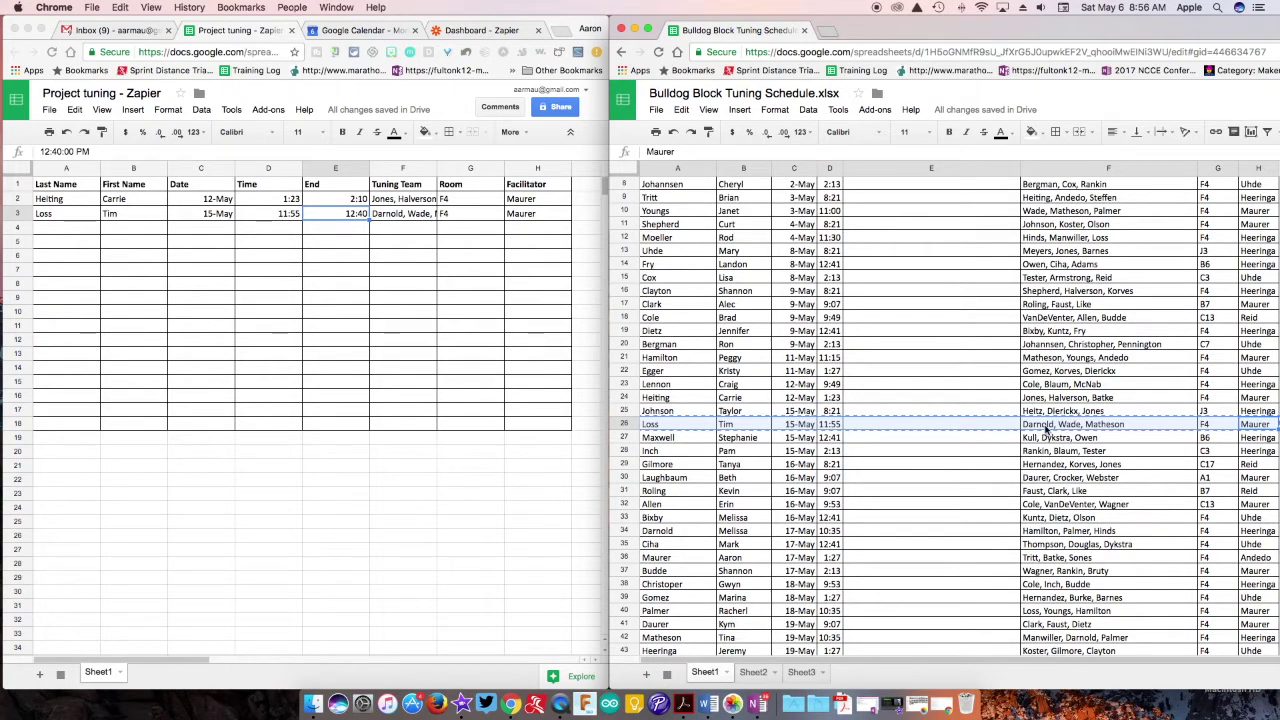
click(465, 31)
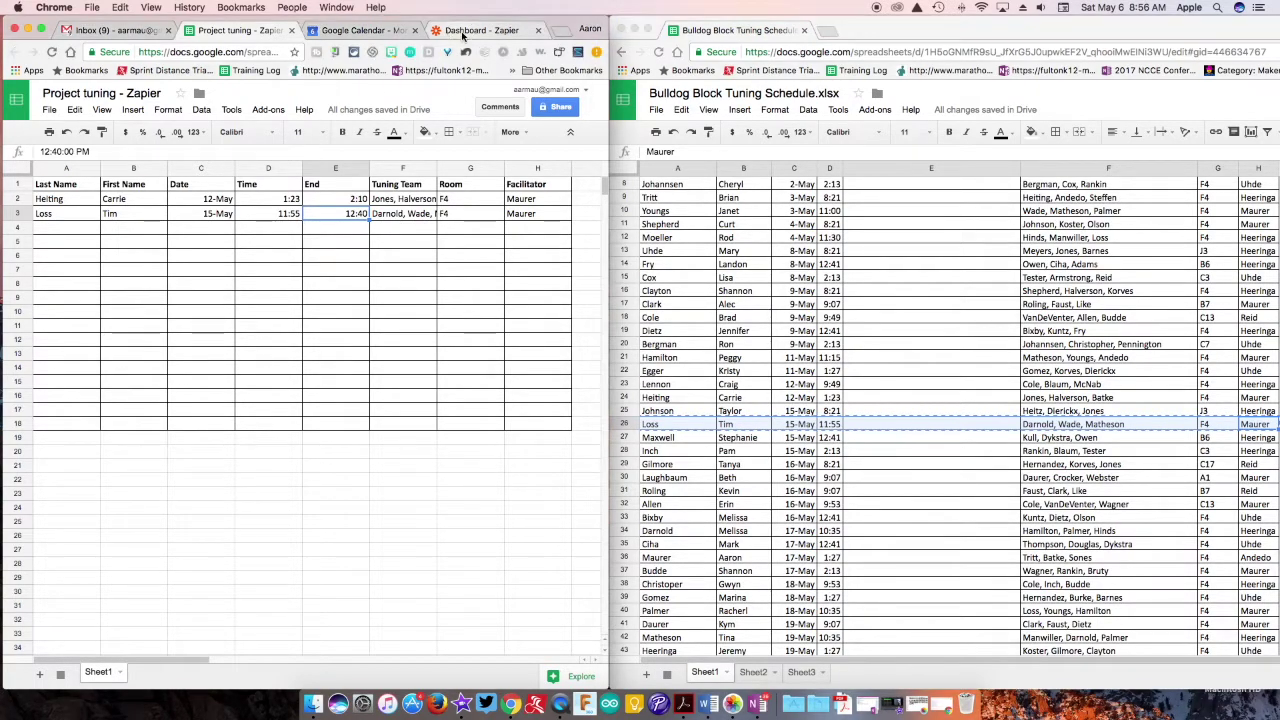